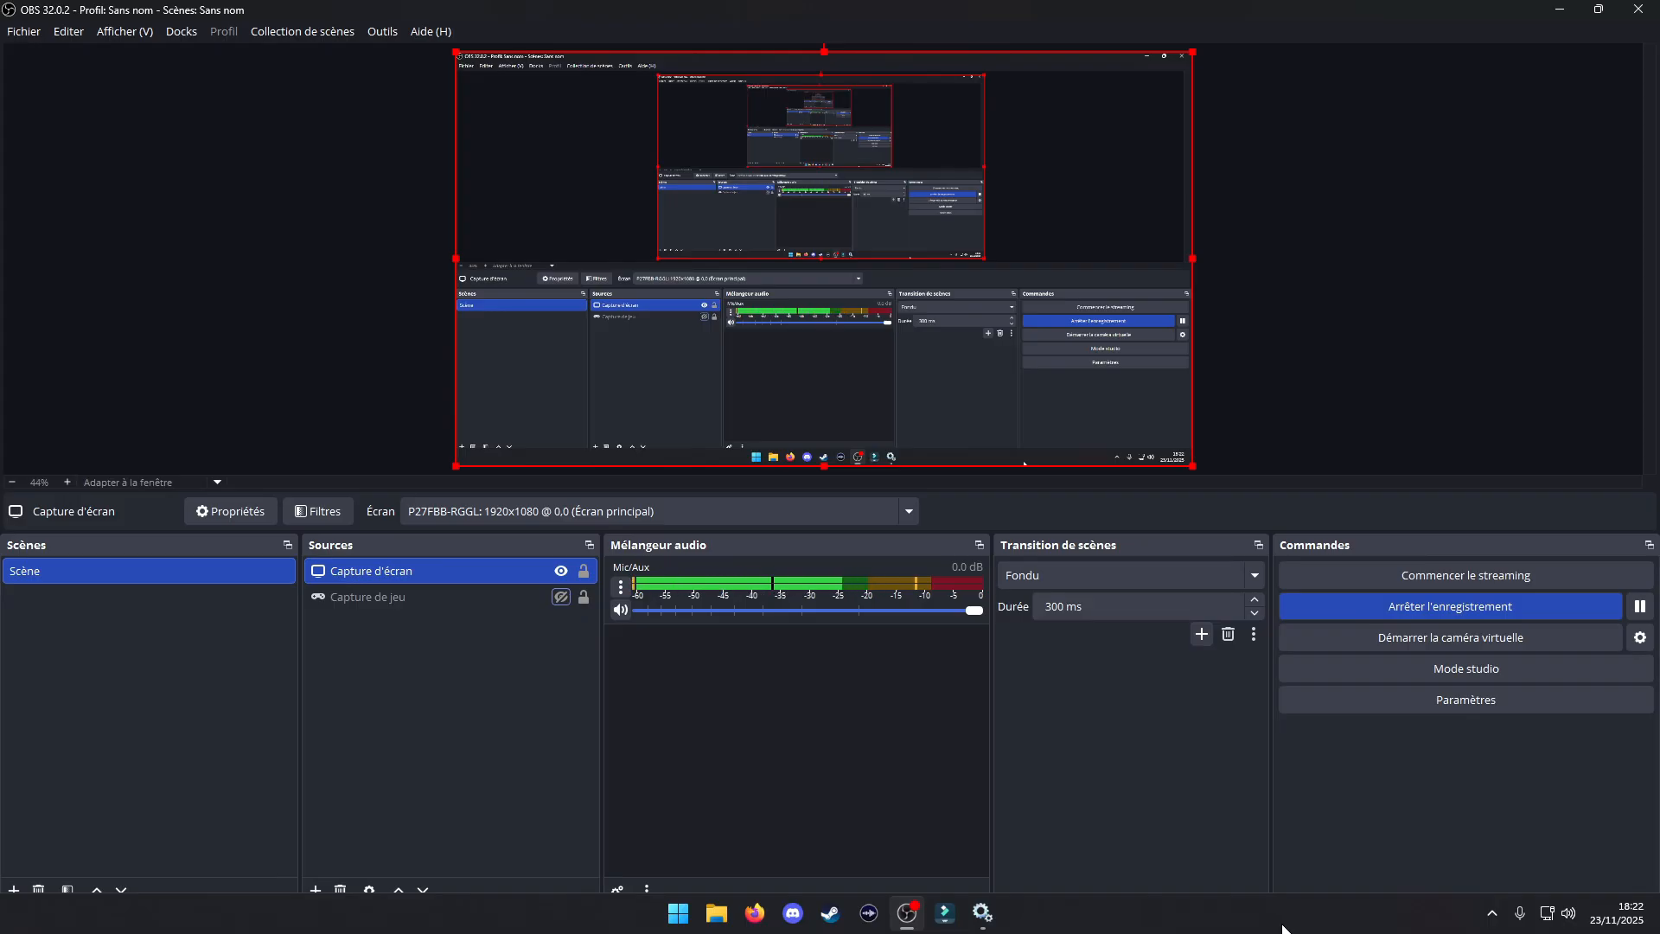
Step: Switch to the Services window and check the startup type in the WalletService properties
{"action": "left_click", "coordinate": [986, 914]}
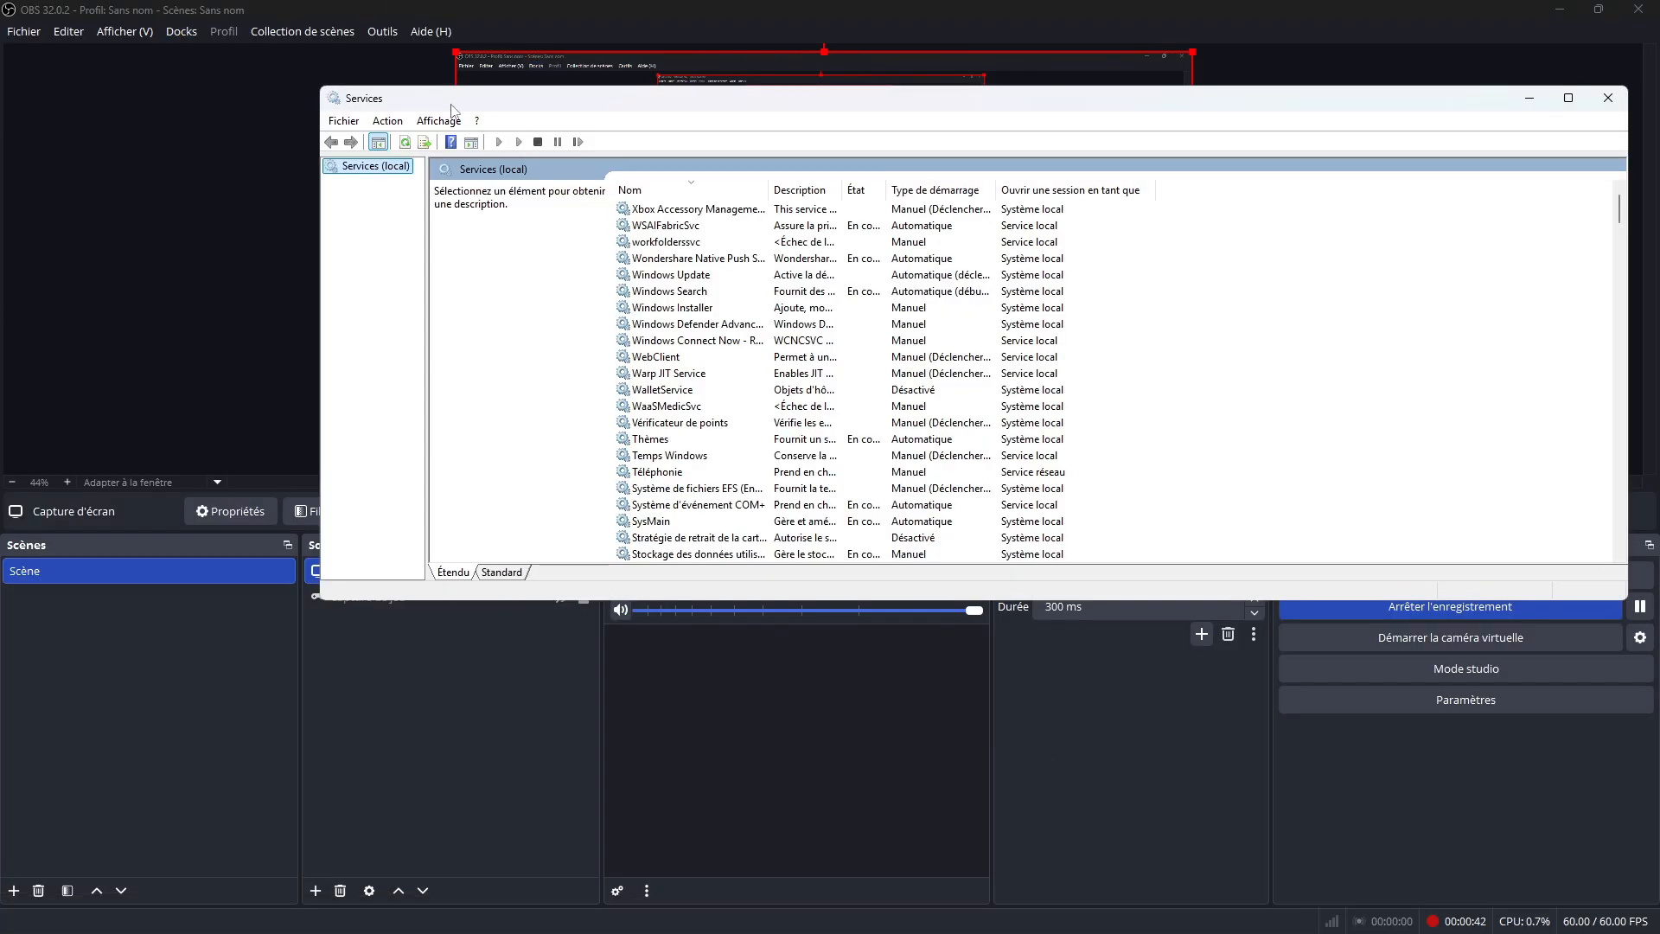
{"action": "scroll", "coordinate": [877, 324], "scroll_direction": "down", "scroll_amount": 1}
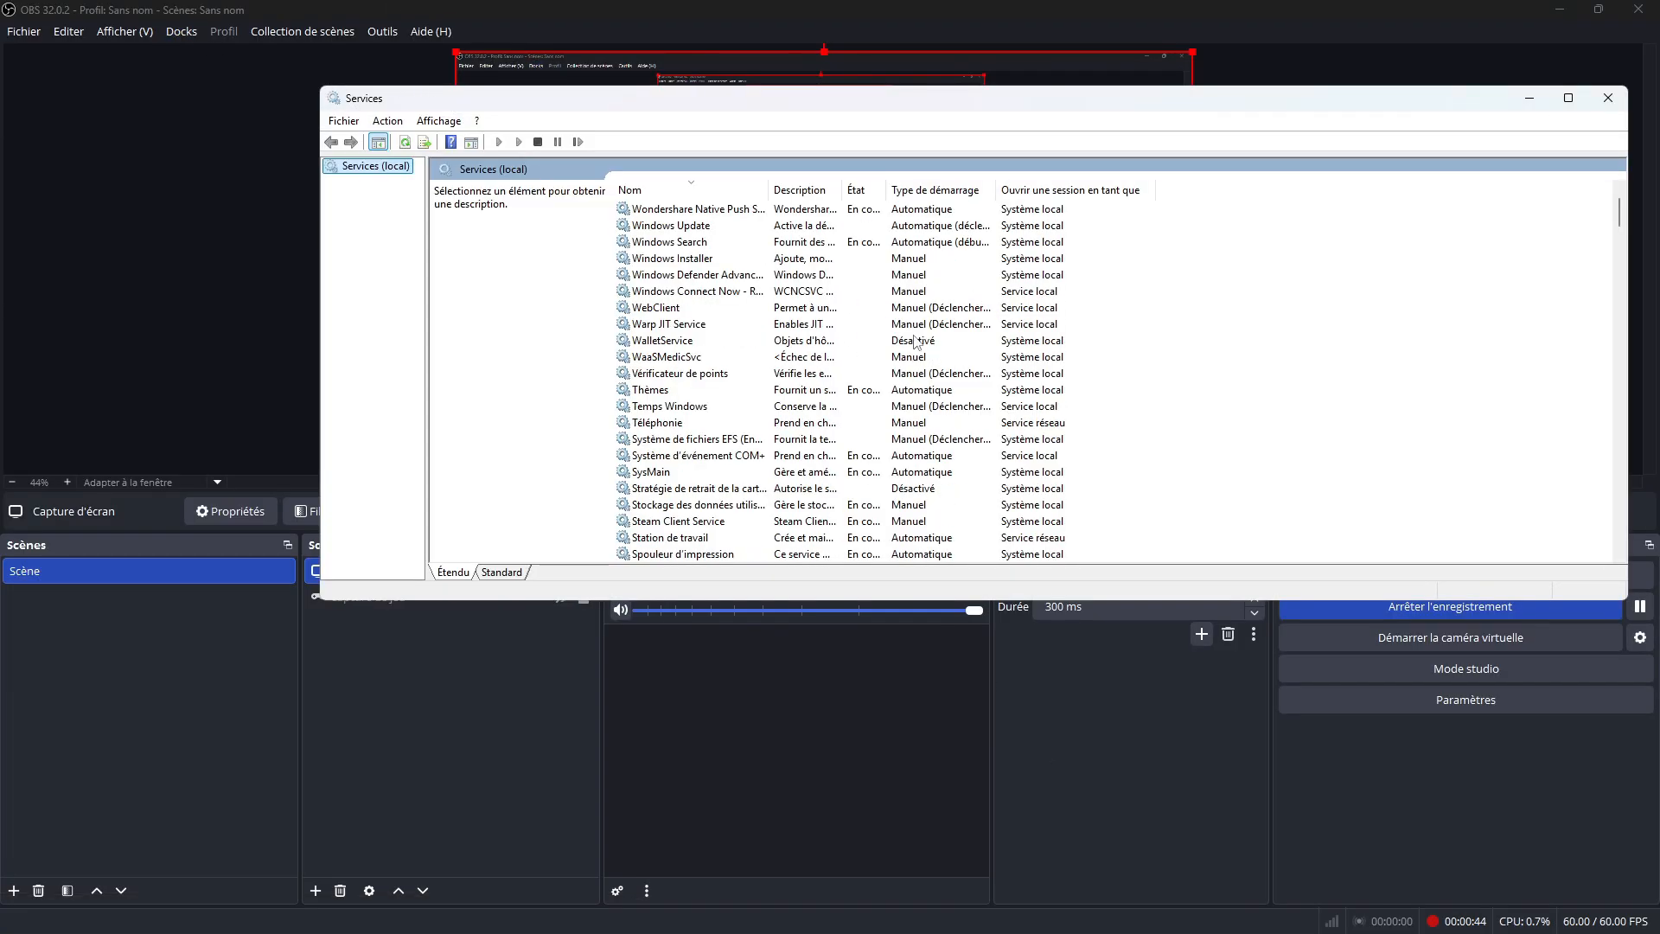
{"action": "scroll", "coordinate": [907, 342], "scroll_direction": "up", "scroll_amount": 1}
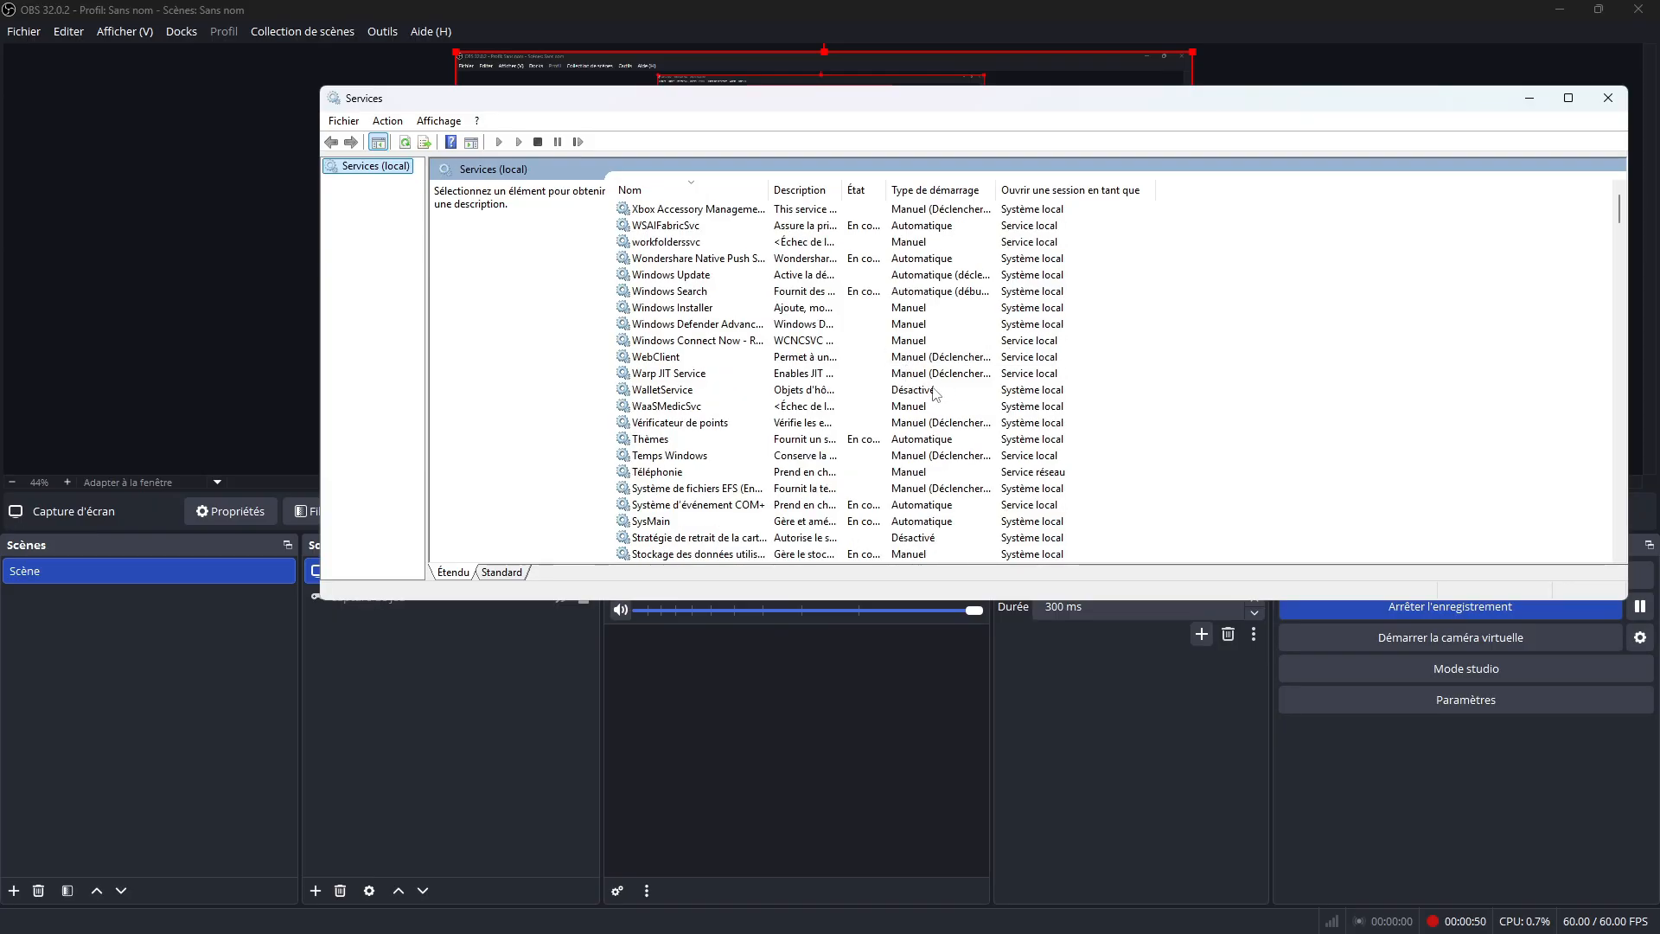
{"action": "left_click", "coordinate": [662, 391]}
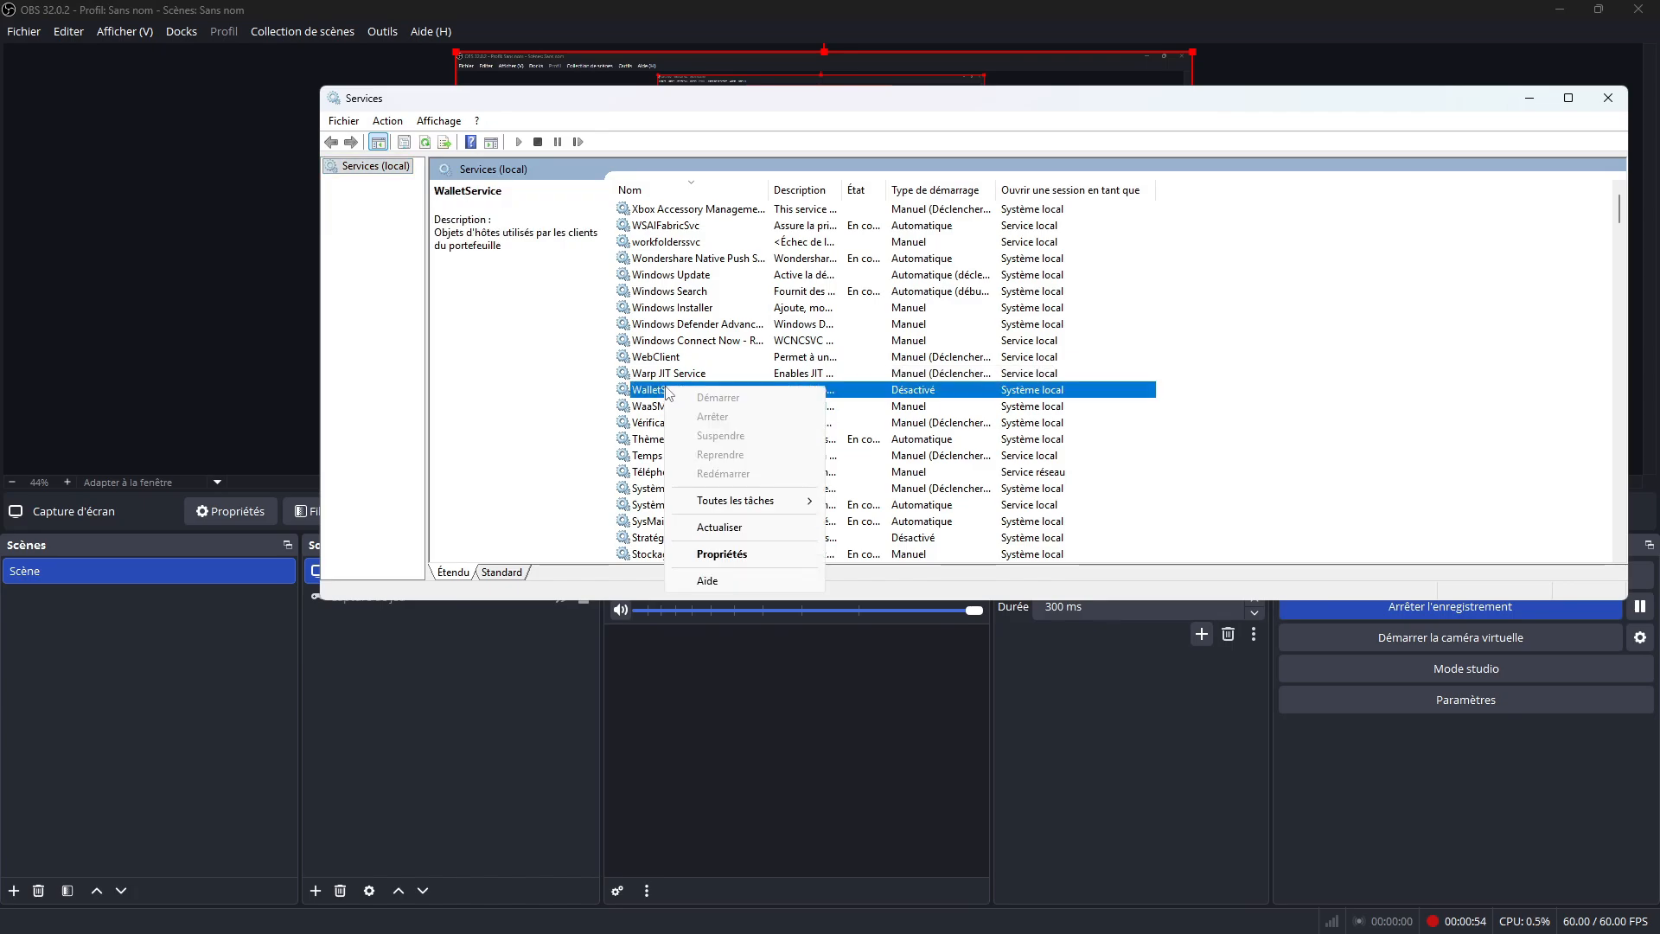
{"action": "right_click", "coordinate": [664, 390]}
{"action": "left_click", "coordinate": [752, 554]}
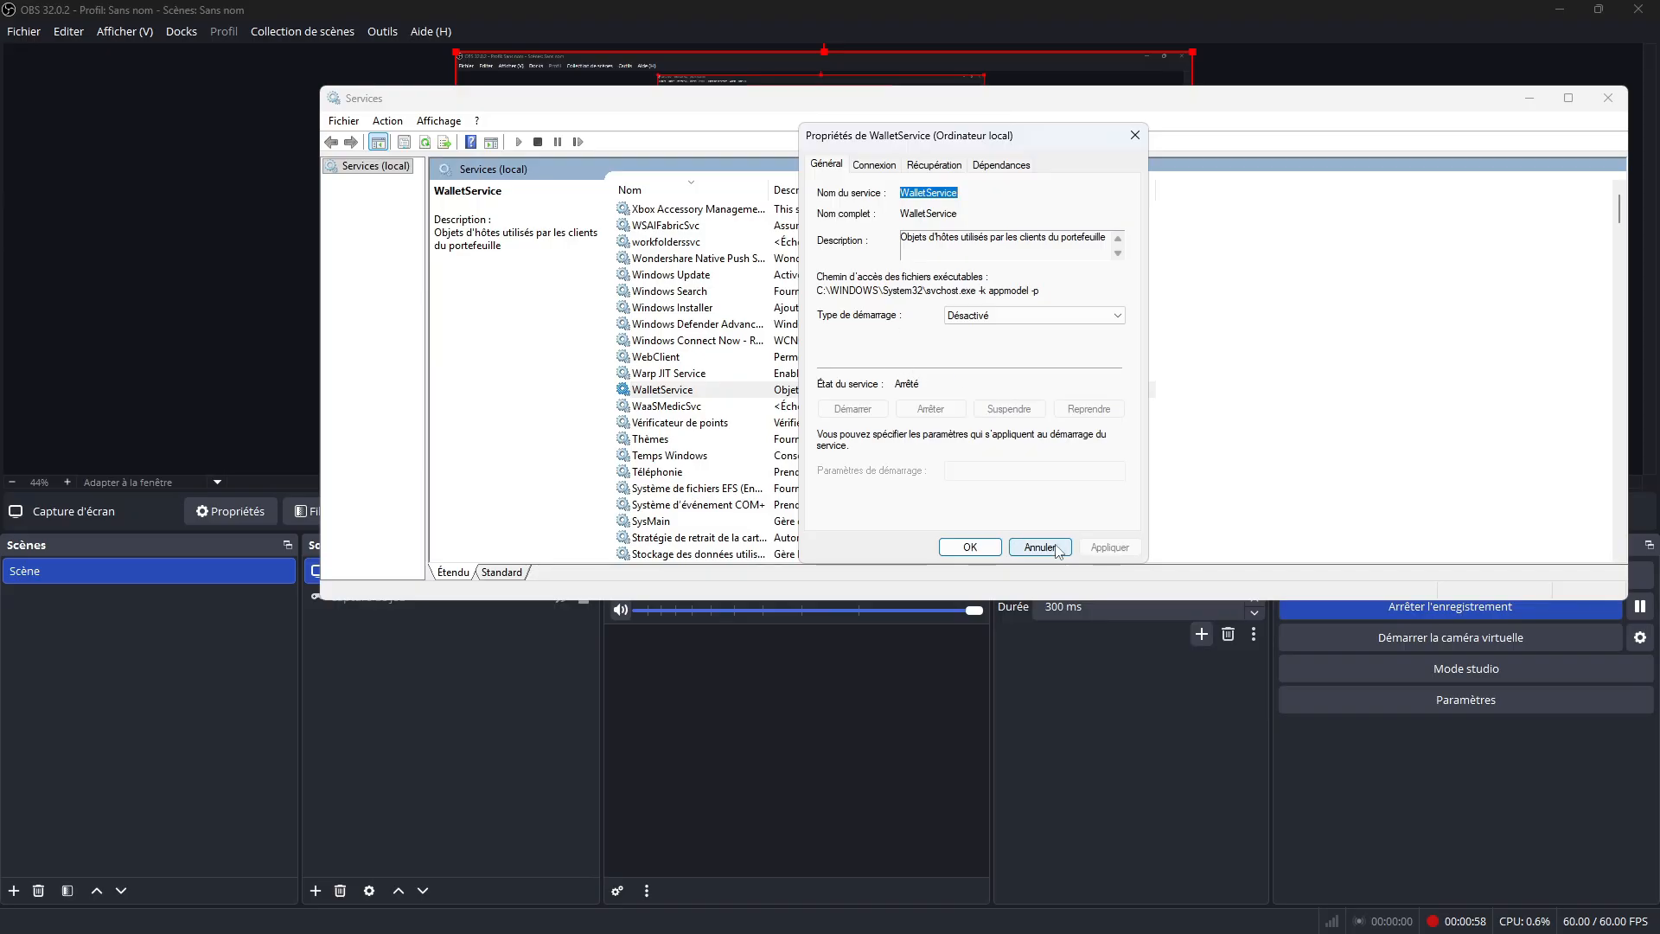
{"action": "left_click", "coordinate": [1135, 135]}
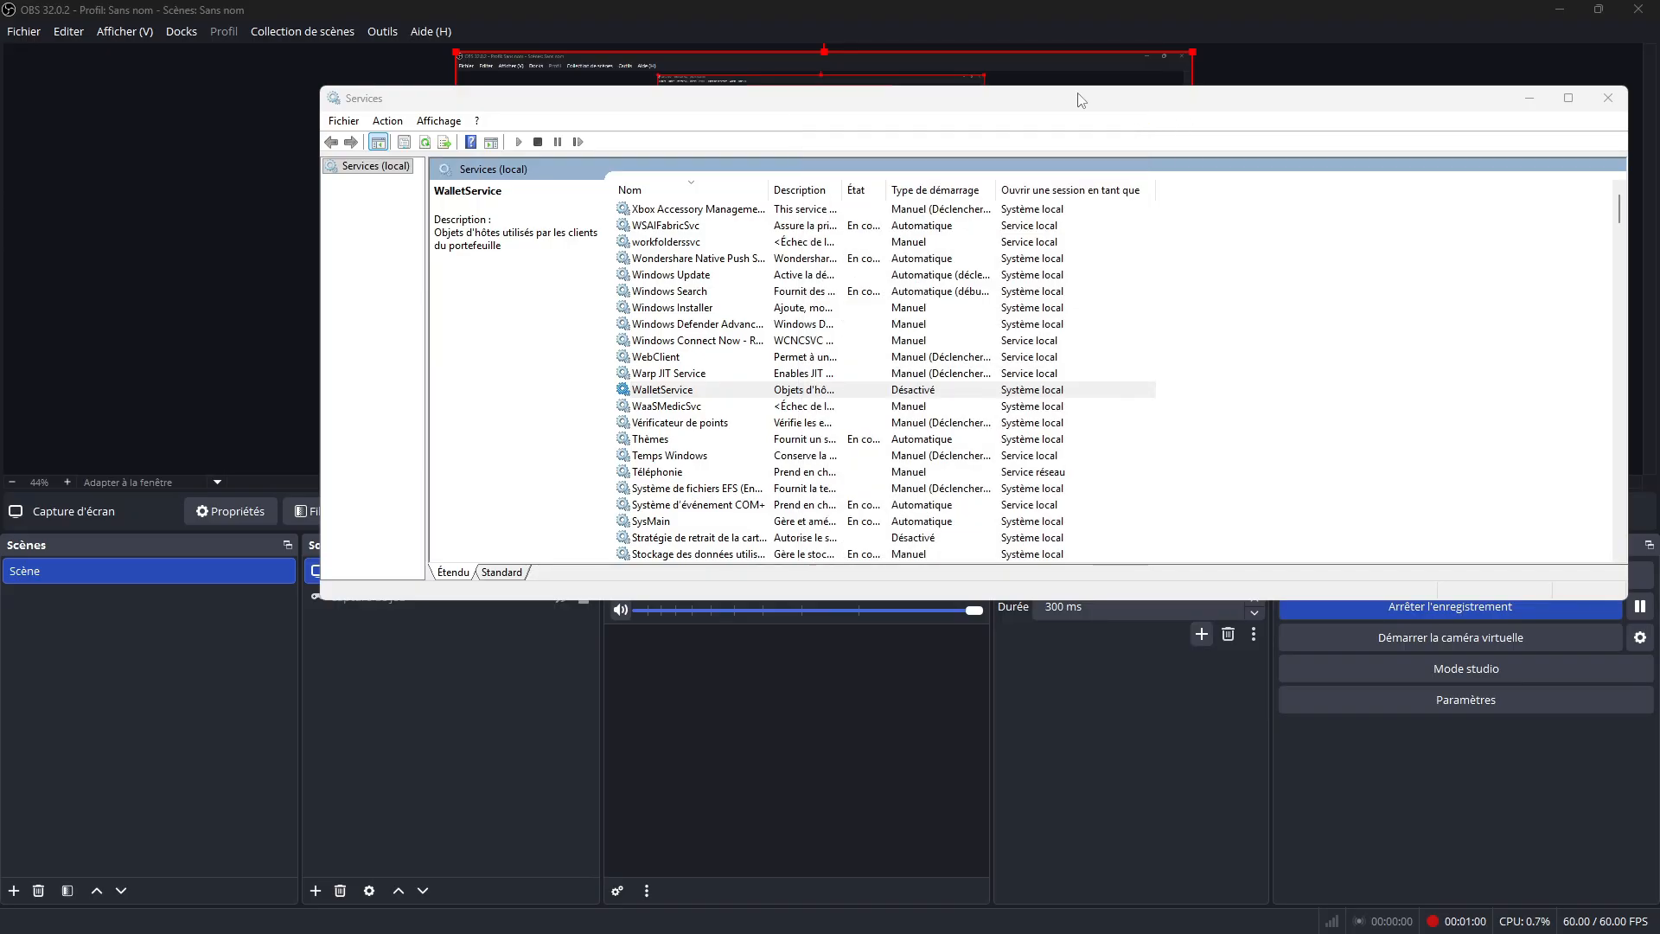
Step: Read the description of the Stratégie de retrait de la carte à puce service and check its startup type in its properties
{"action": "scroll", "coordinate": [937, 431], "scroll_direction": "down", "scroll_amount": 1}
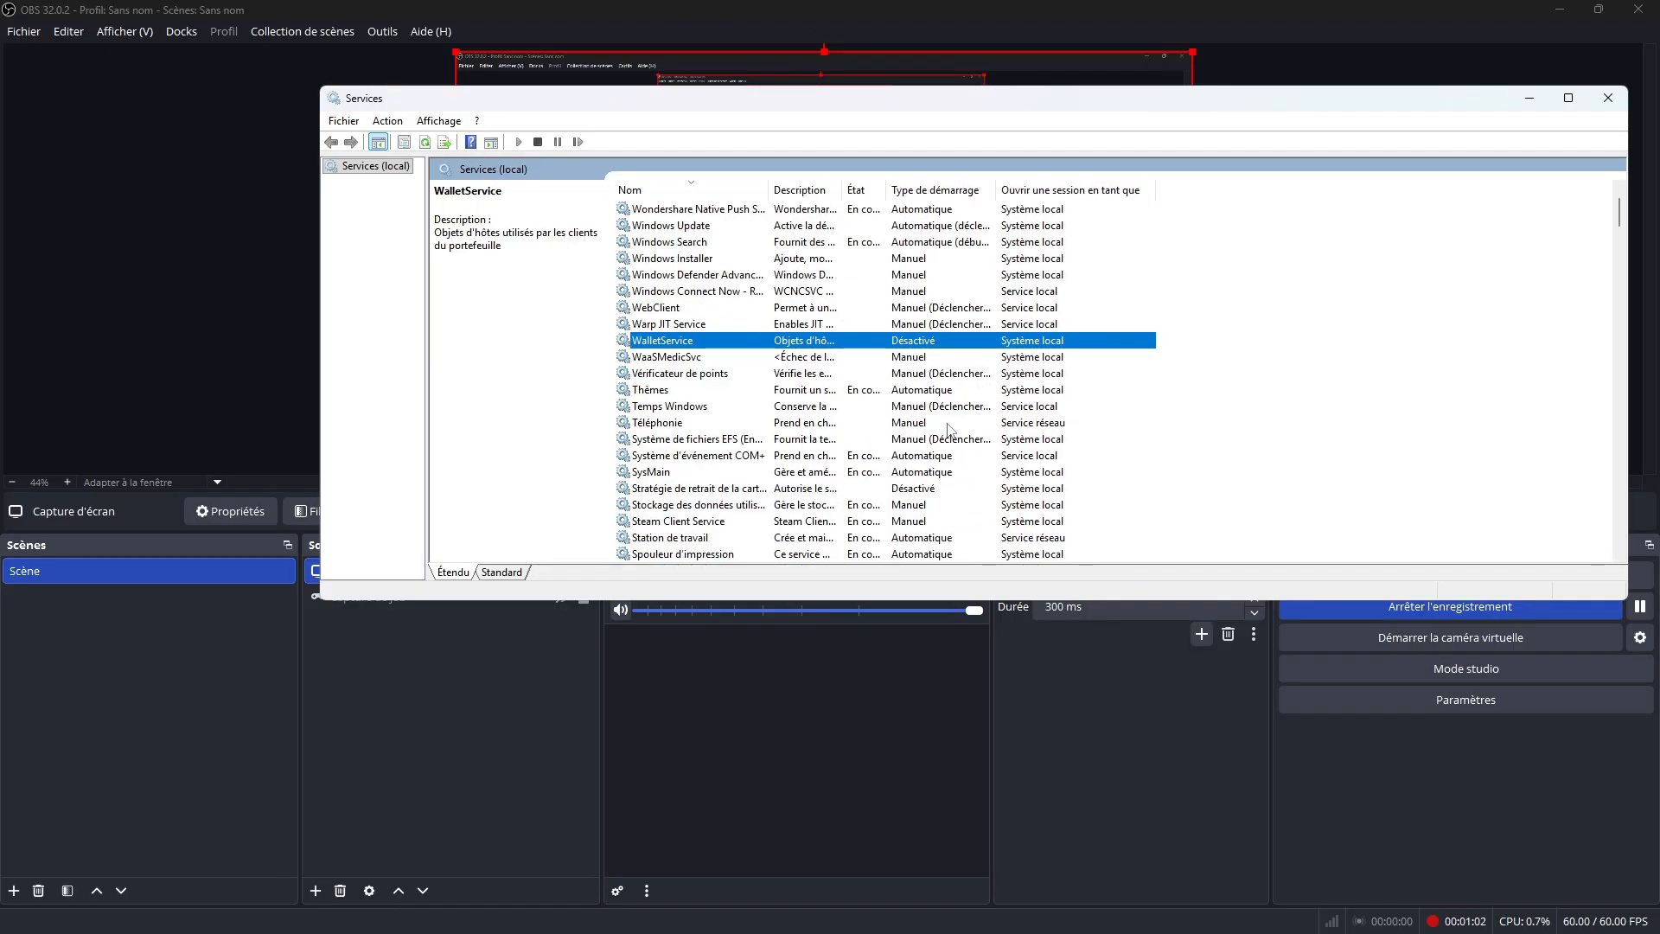
{"action": "scroll", "coordinate": [950, 437], "scroll_direction": "down", "scroll_amount": 1}
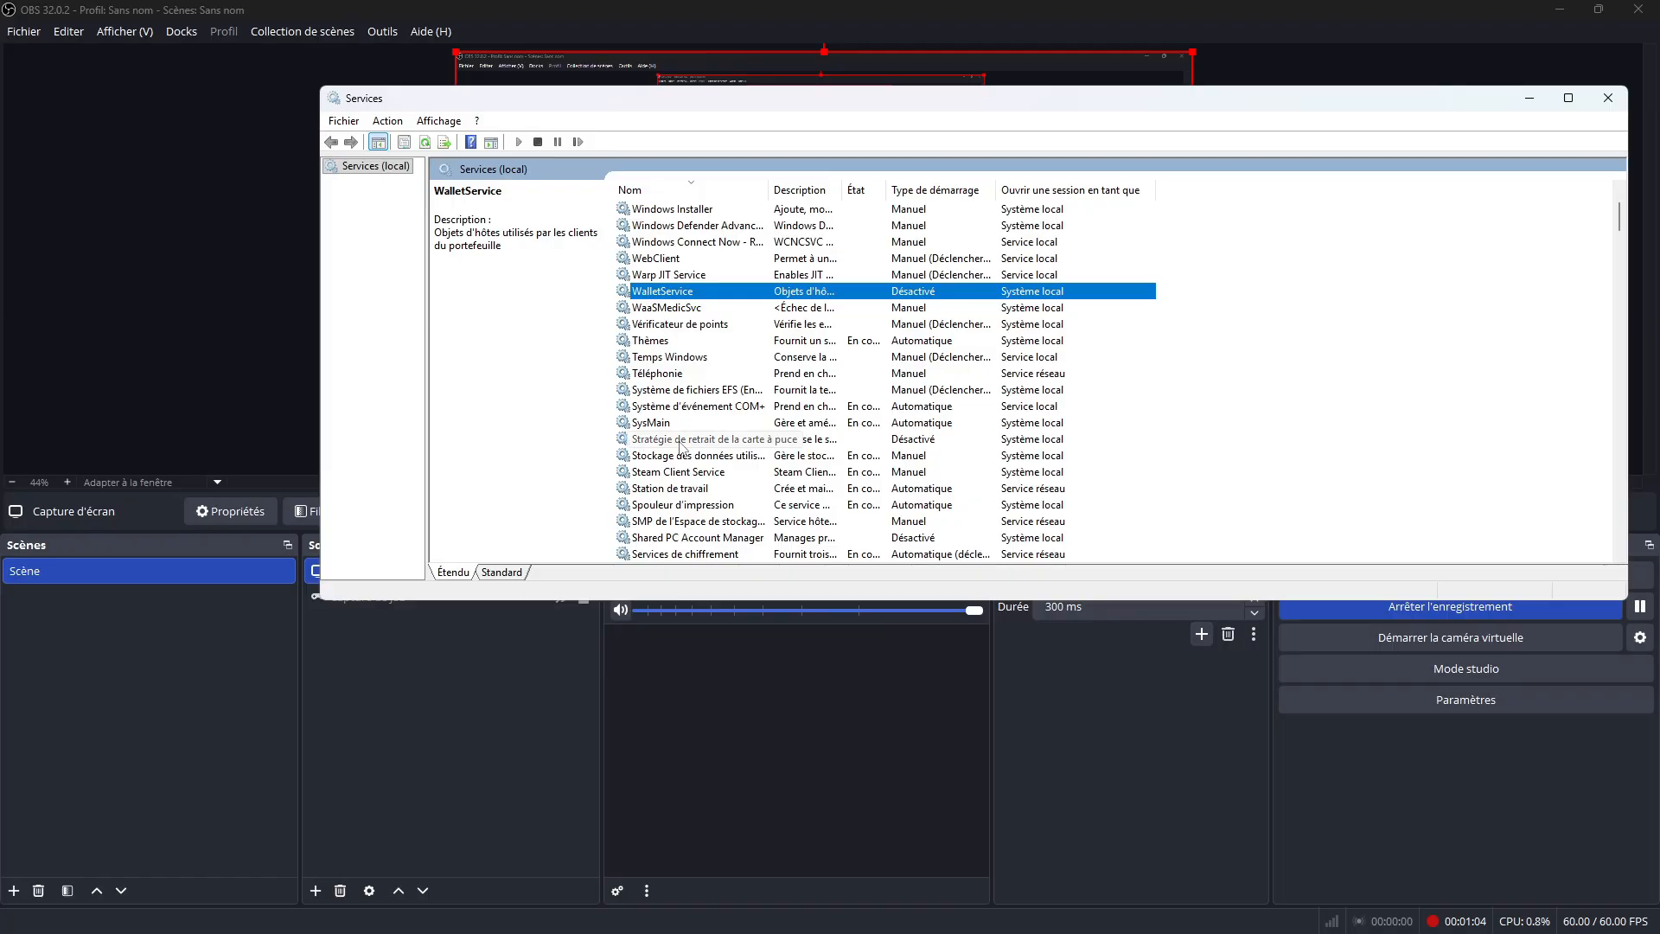
{"action": "left_click", "coordinate": [951, 439]}
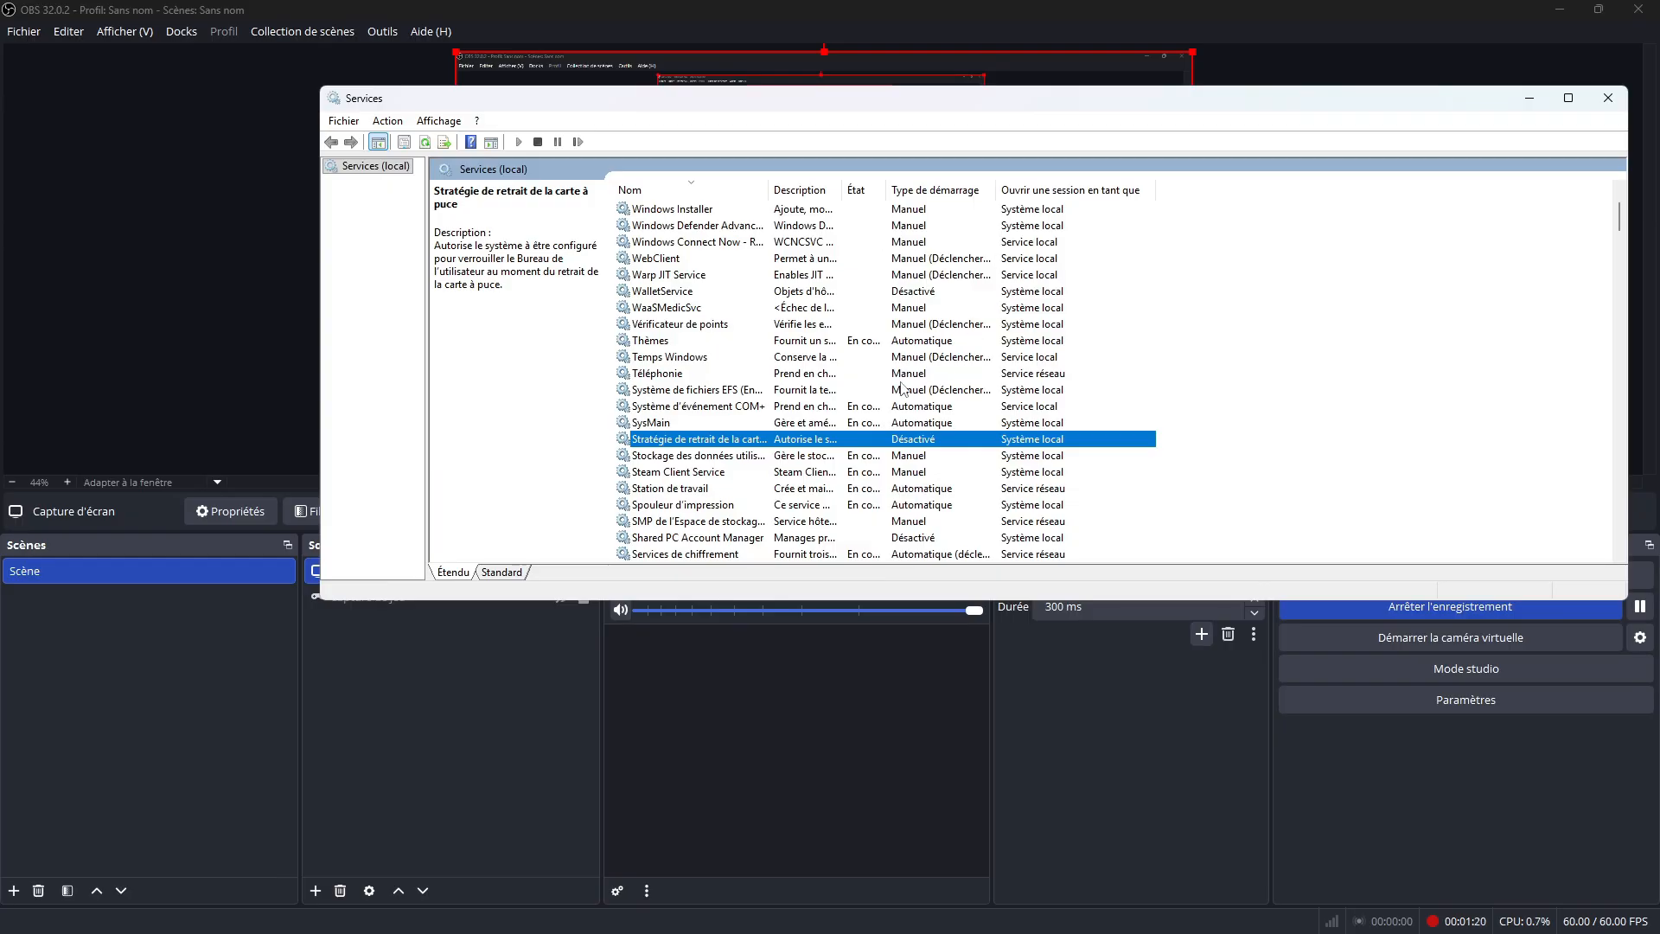
{"action": "right_click", "coordinate": [748, 438]}
{"action": "left_click", "coordinate": [813, 603]}
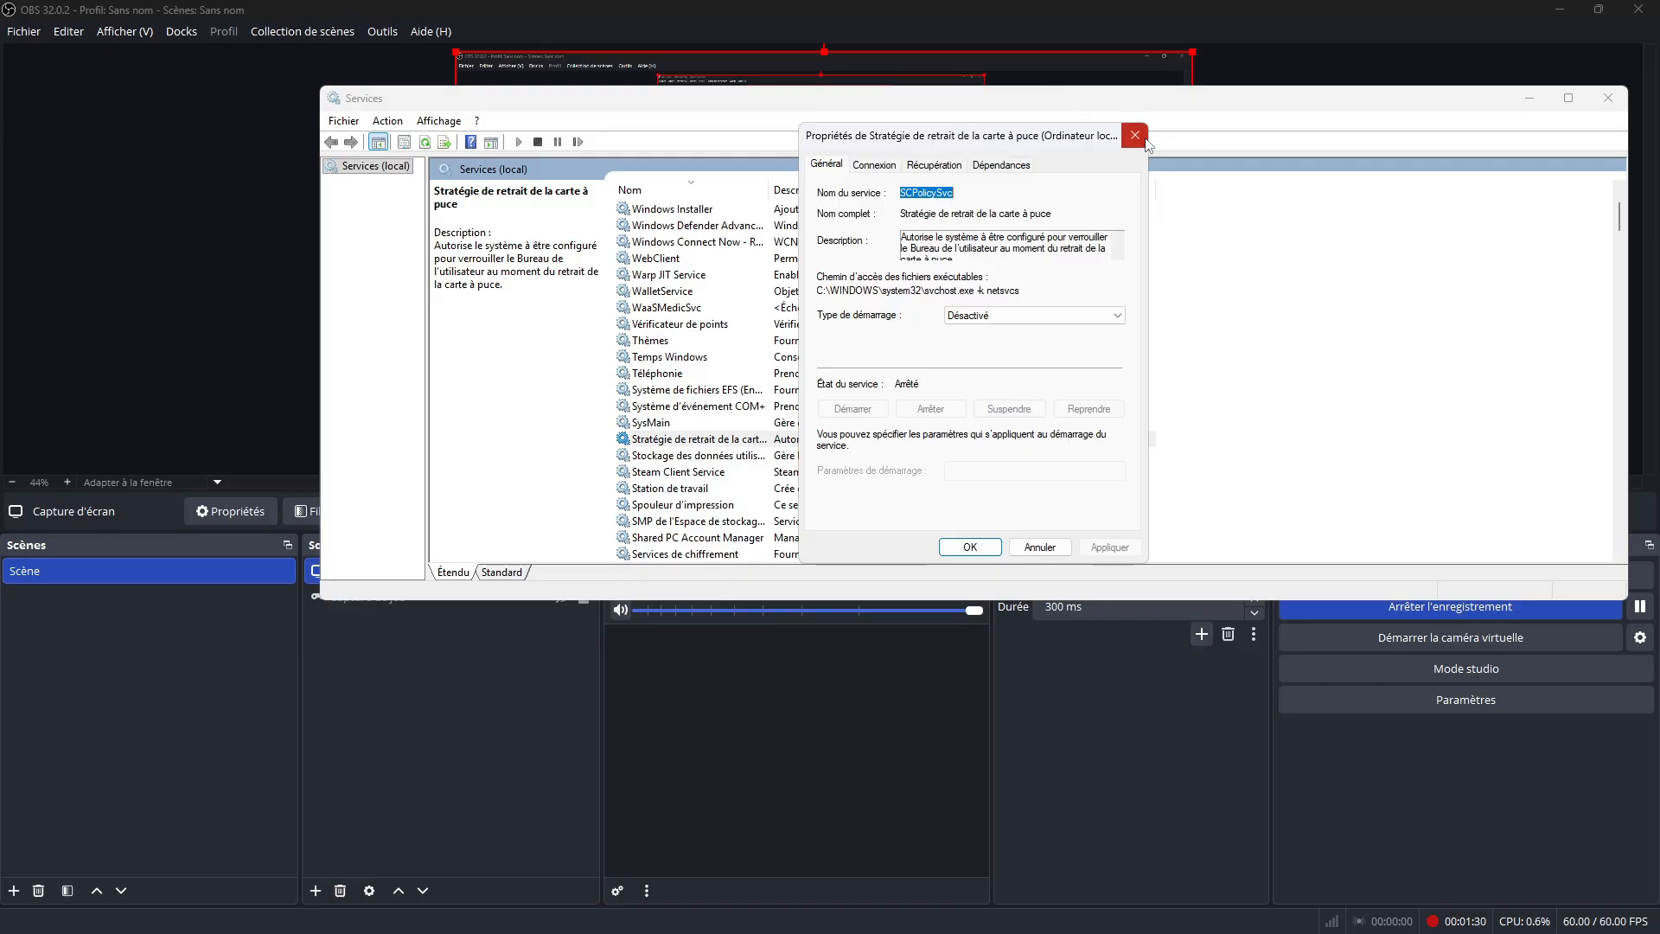
{"action": "left_click", "coordinate": [1136, 135]}
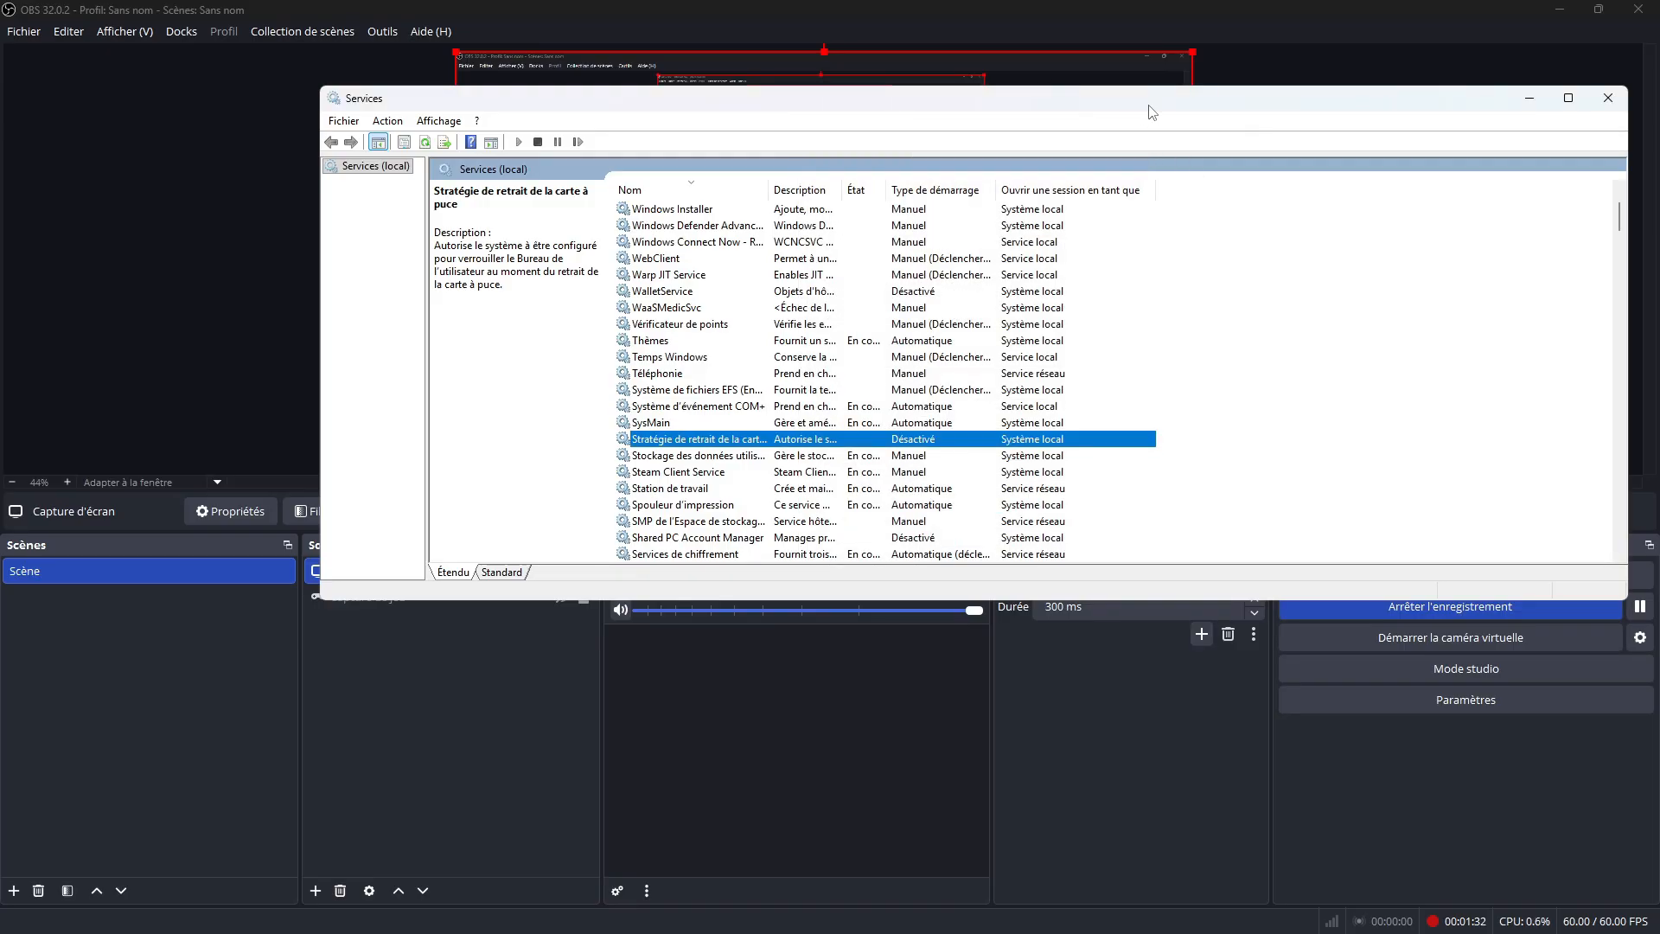
Step: Read the Shared PC Account Manager service's description and check its startup type in its properties
{"action": "scroll", "coordinate": [1020, 377], "scroll_direction": "down", "scroll_amount": 1}
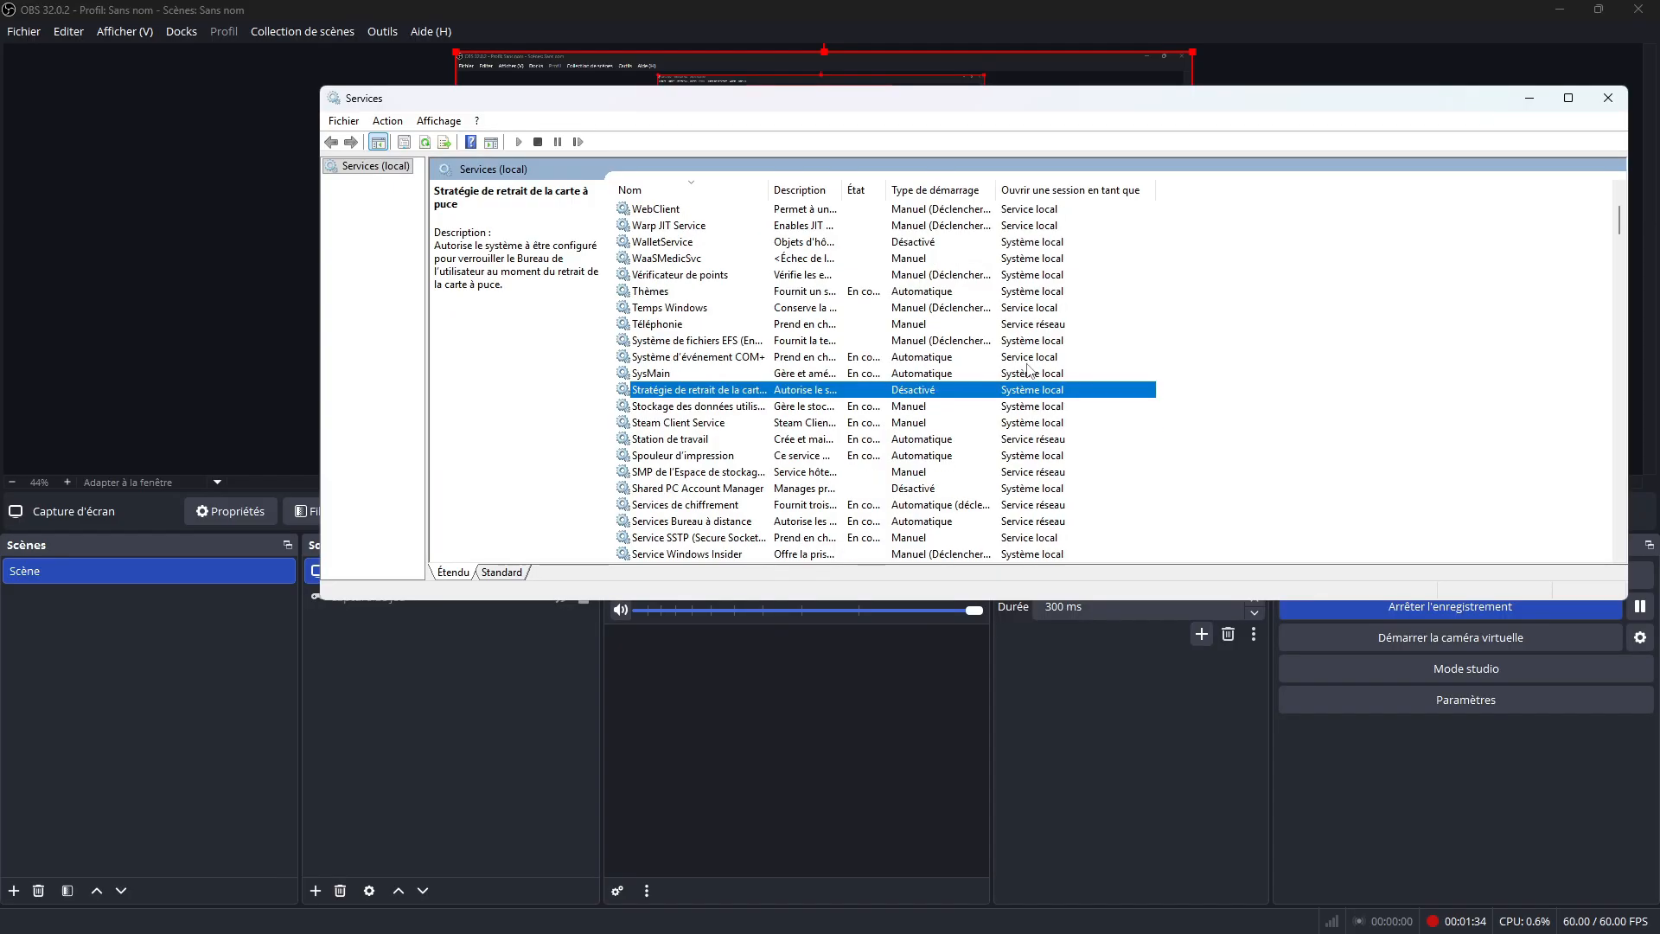
{"action": "left_click", "coordinate": [683, 488]}
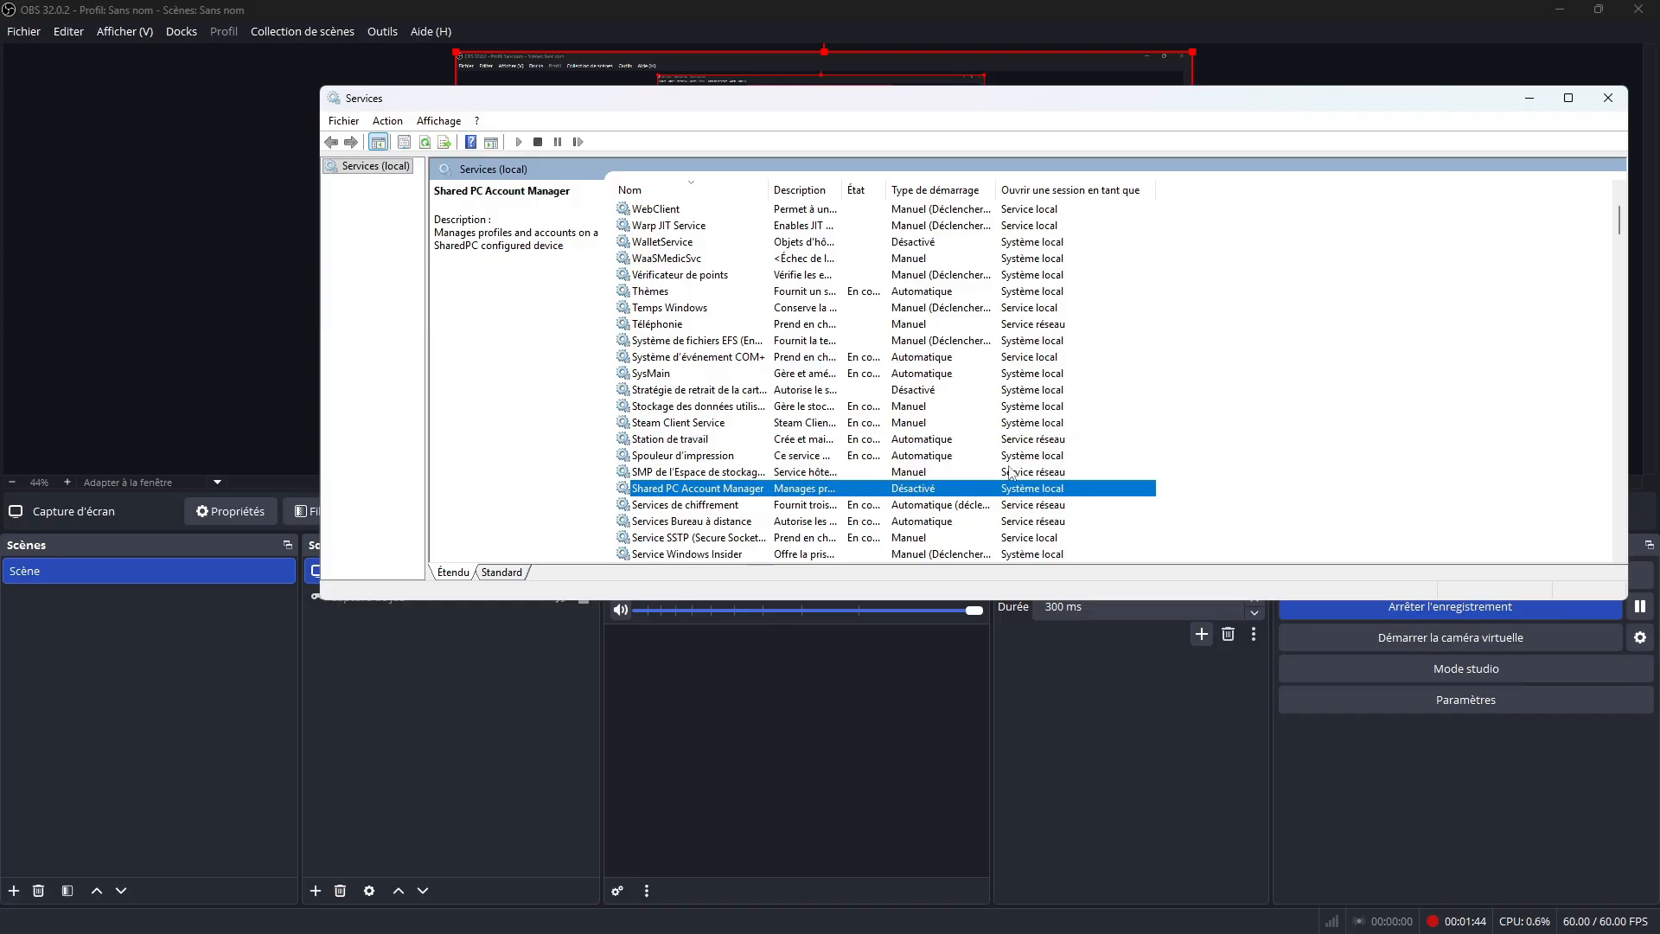
{"action": "right_click", "coordinate": [903, 491]}
{"action": "left_click", "coordinate": [982, 663]}
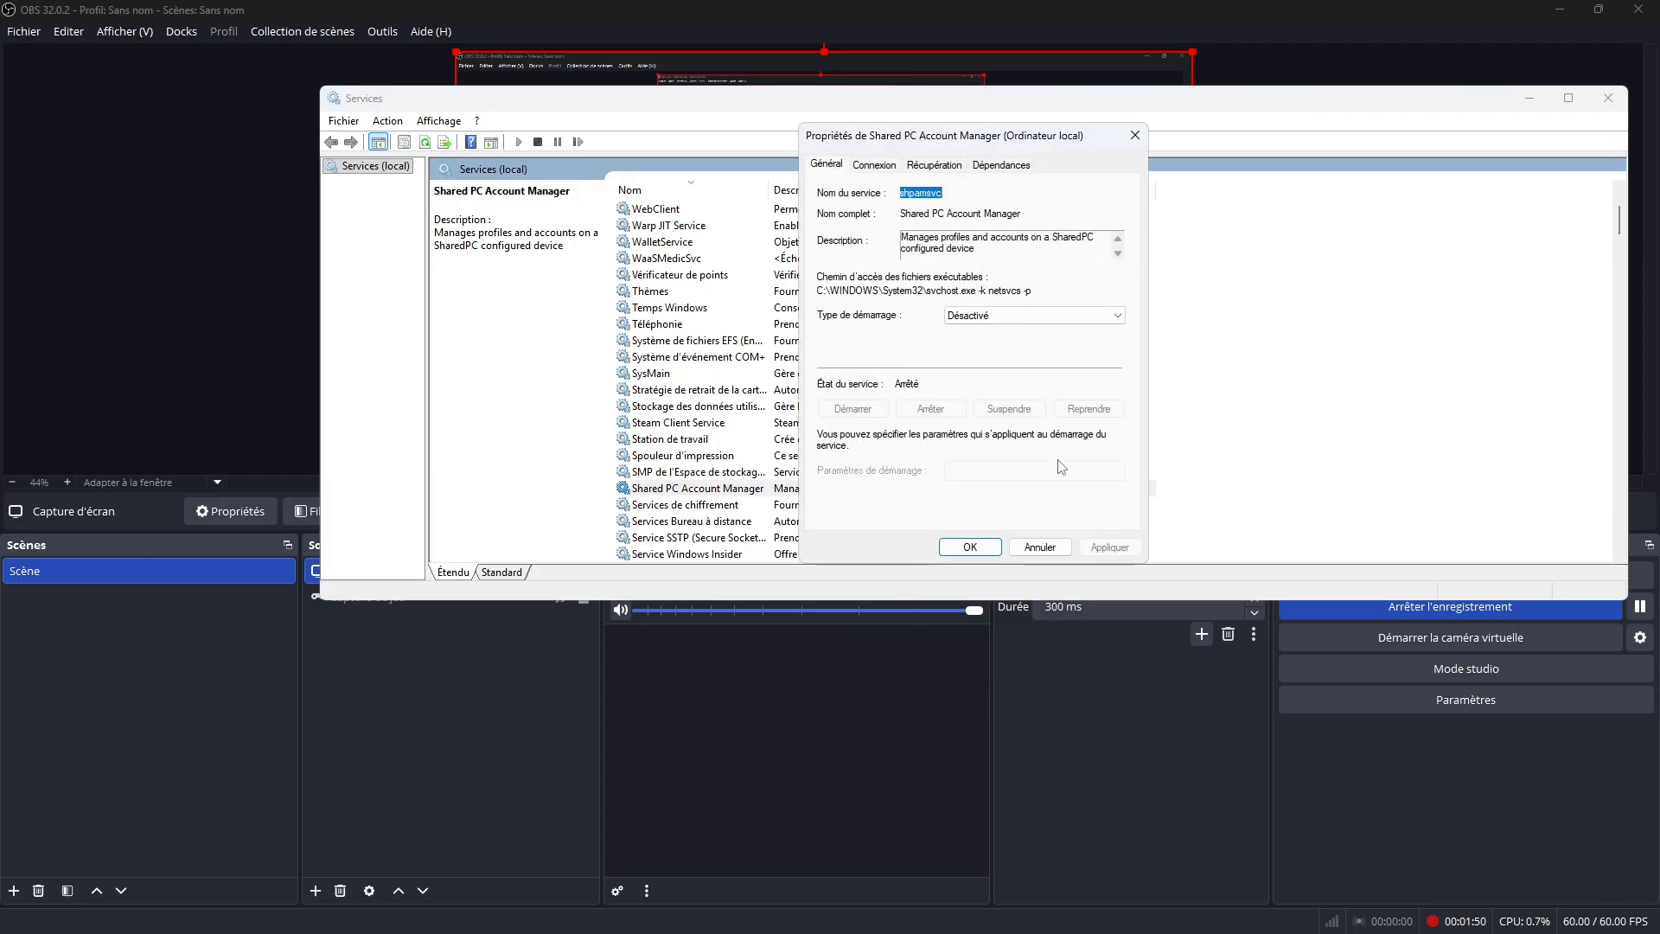
{"action": "left_click", "coordinate": [1135, 135]}
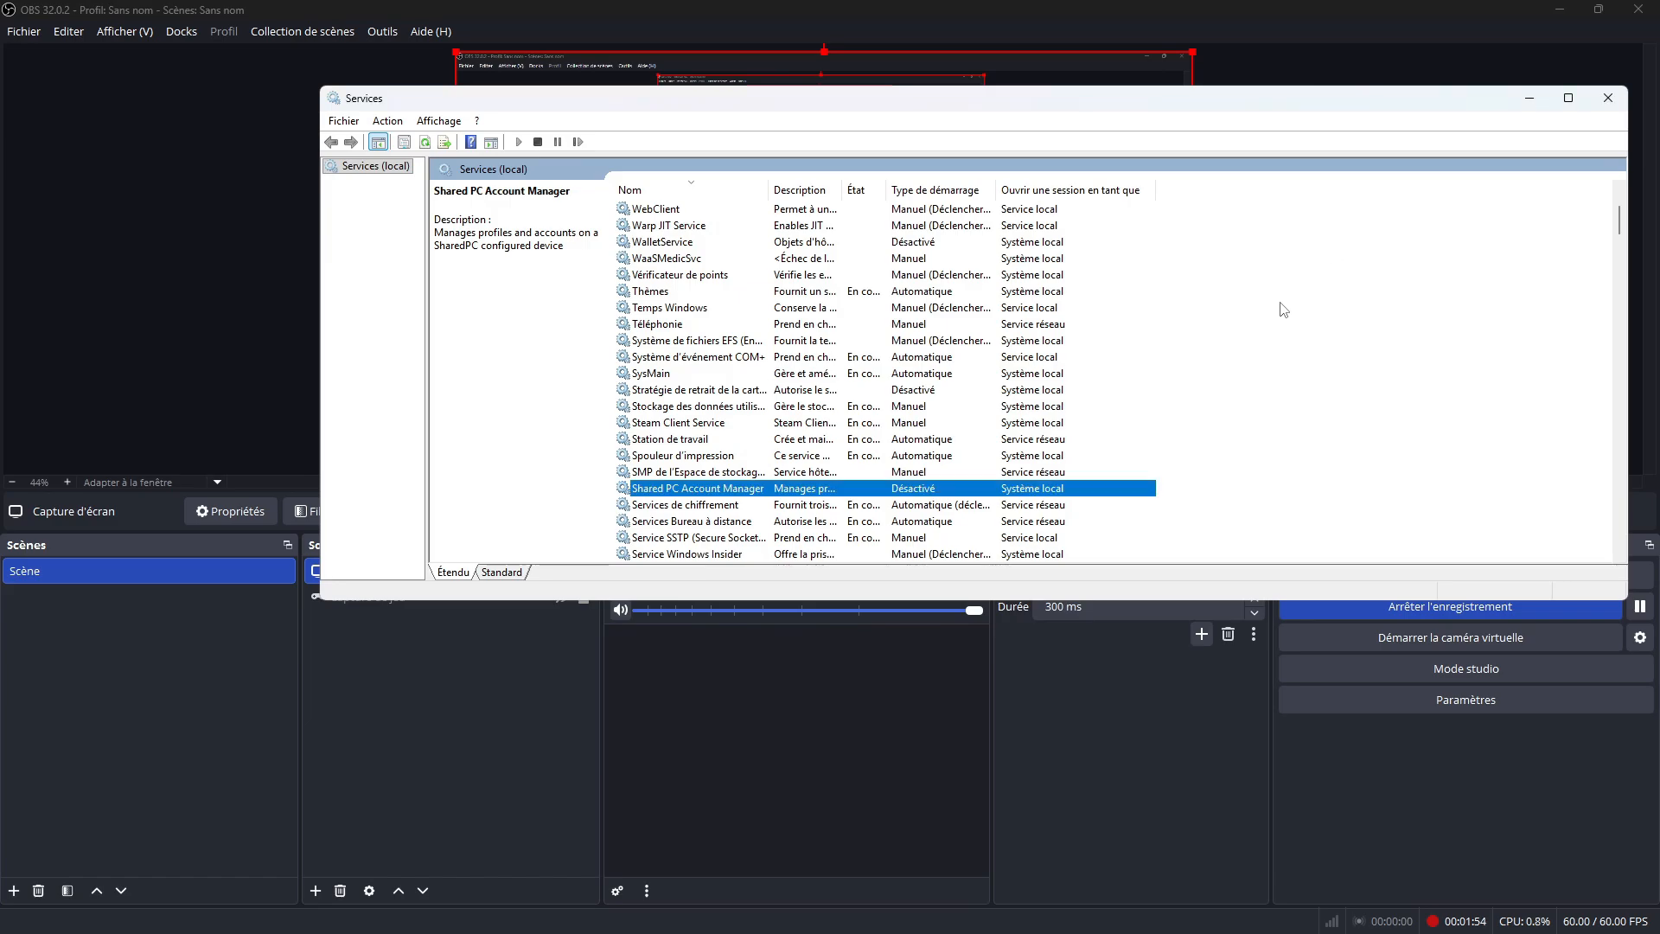
Step: Find the Service User Experience Virtualization entry in the services list and read its description
{"action": "scroll", "coordinate": [959, 406], "scroll_direction": "down", "scroll_amount": 3}
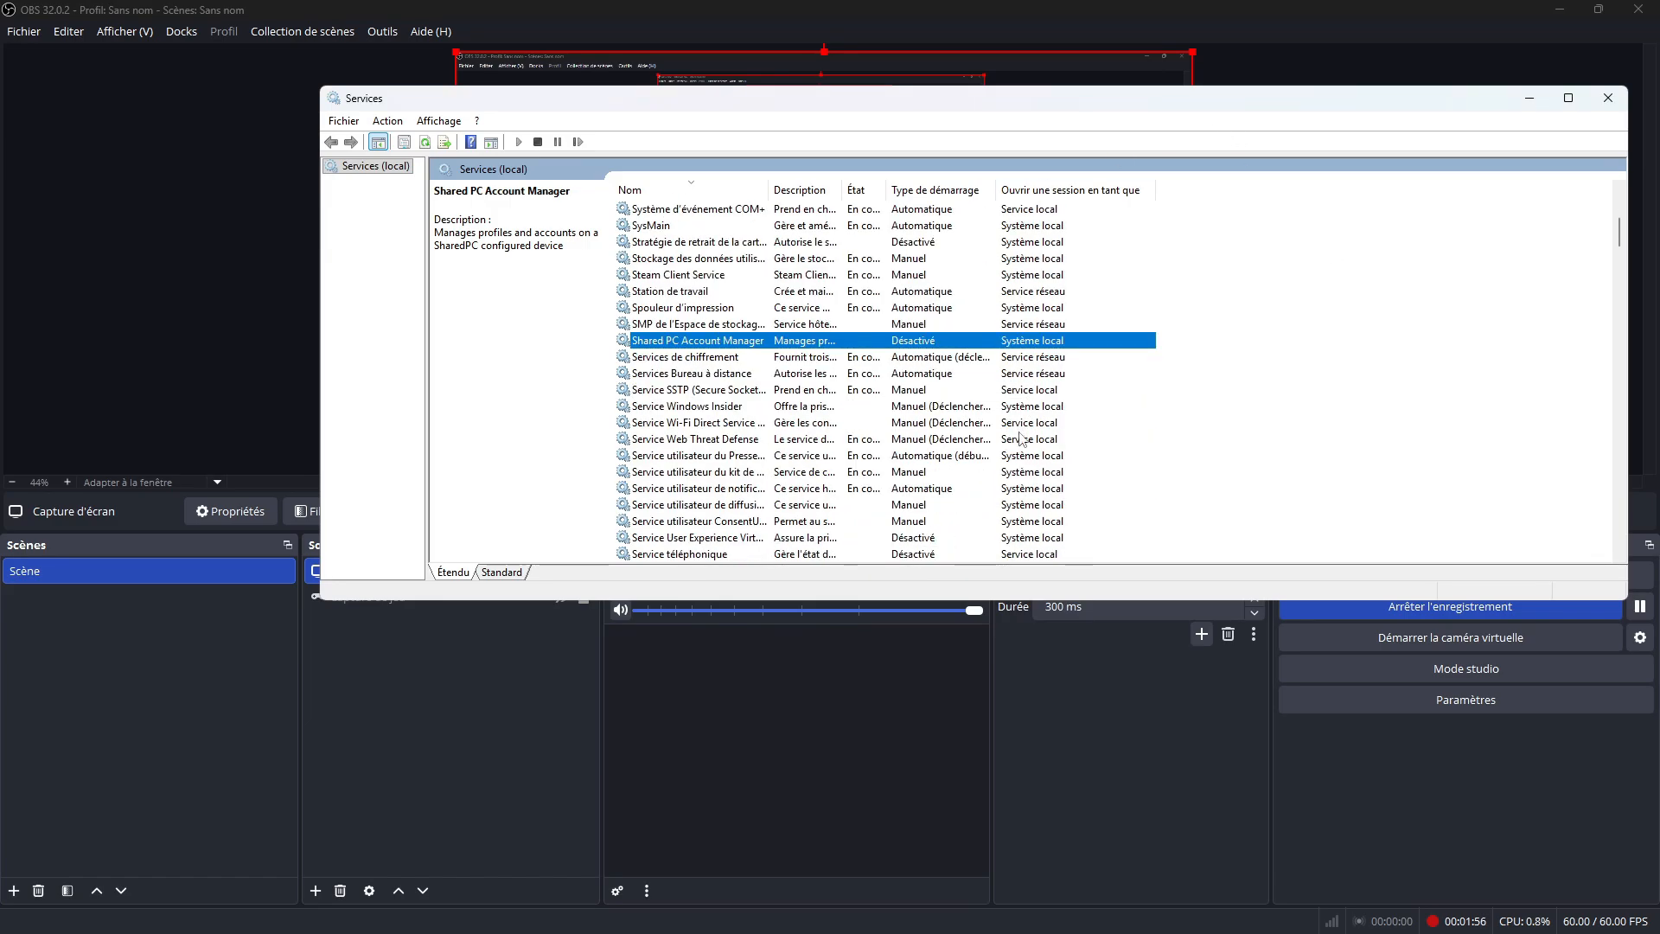
{"action": "scroll", "coordinate": [1021, 439], "scroll_direction": "down", "scroll_amount": 1}
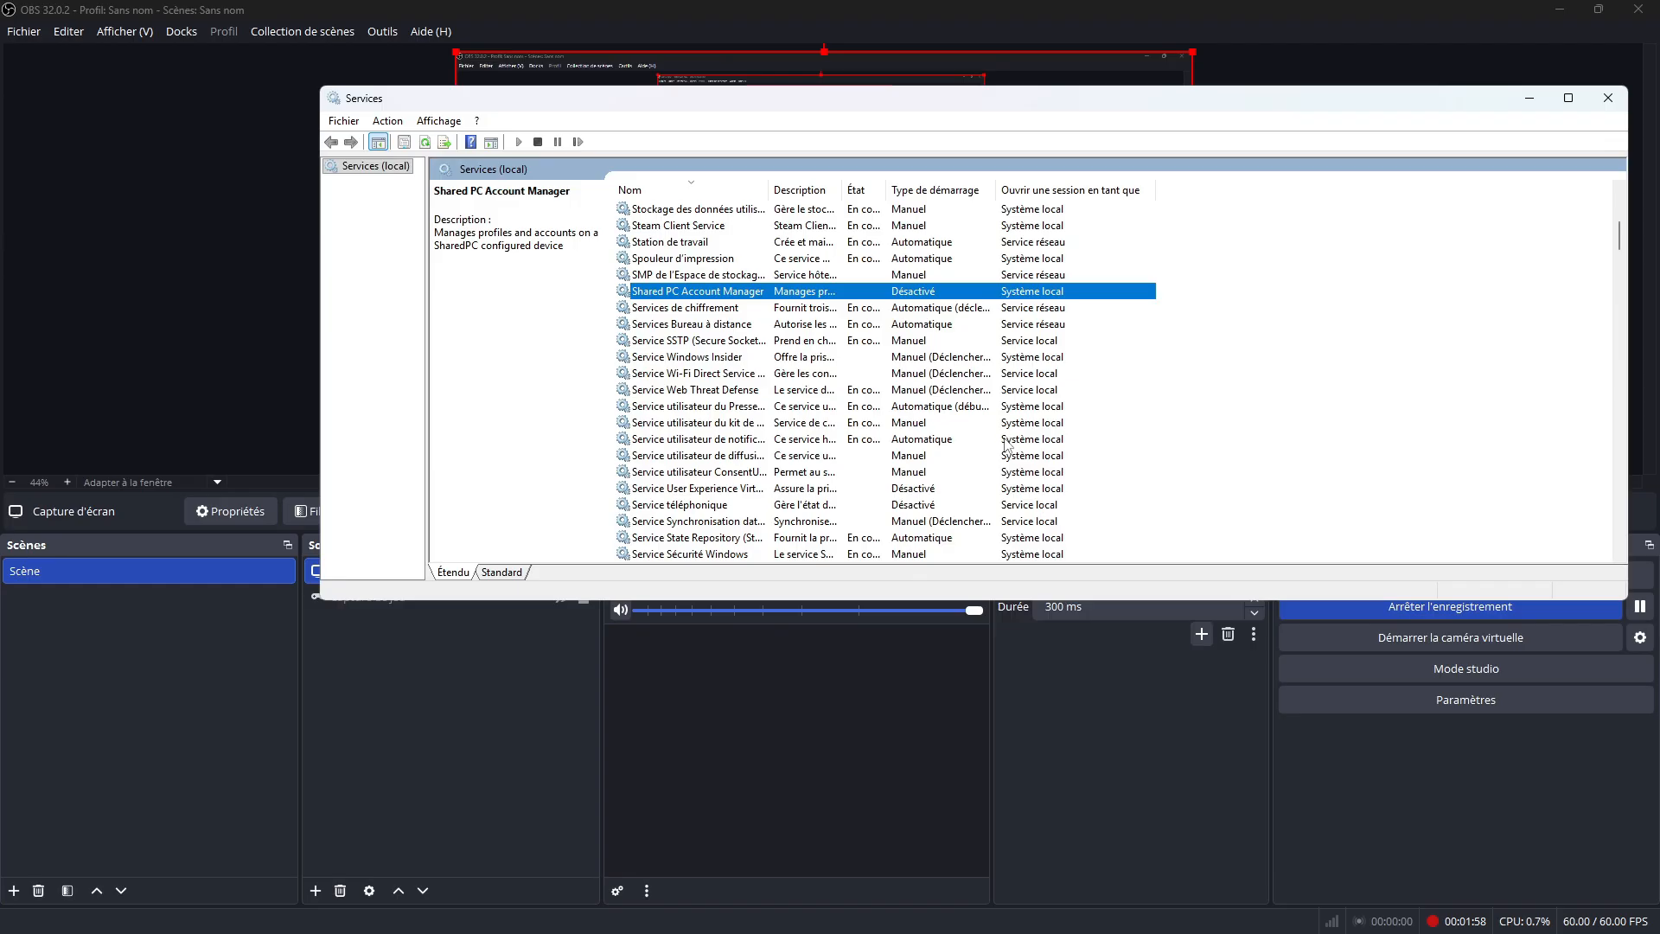
{"action": "scroll", "coordinate": [981, 454], "scroll_direction": "down", "scroll_amount": 1}
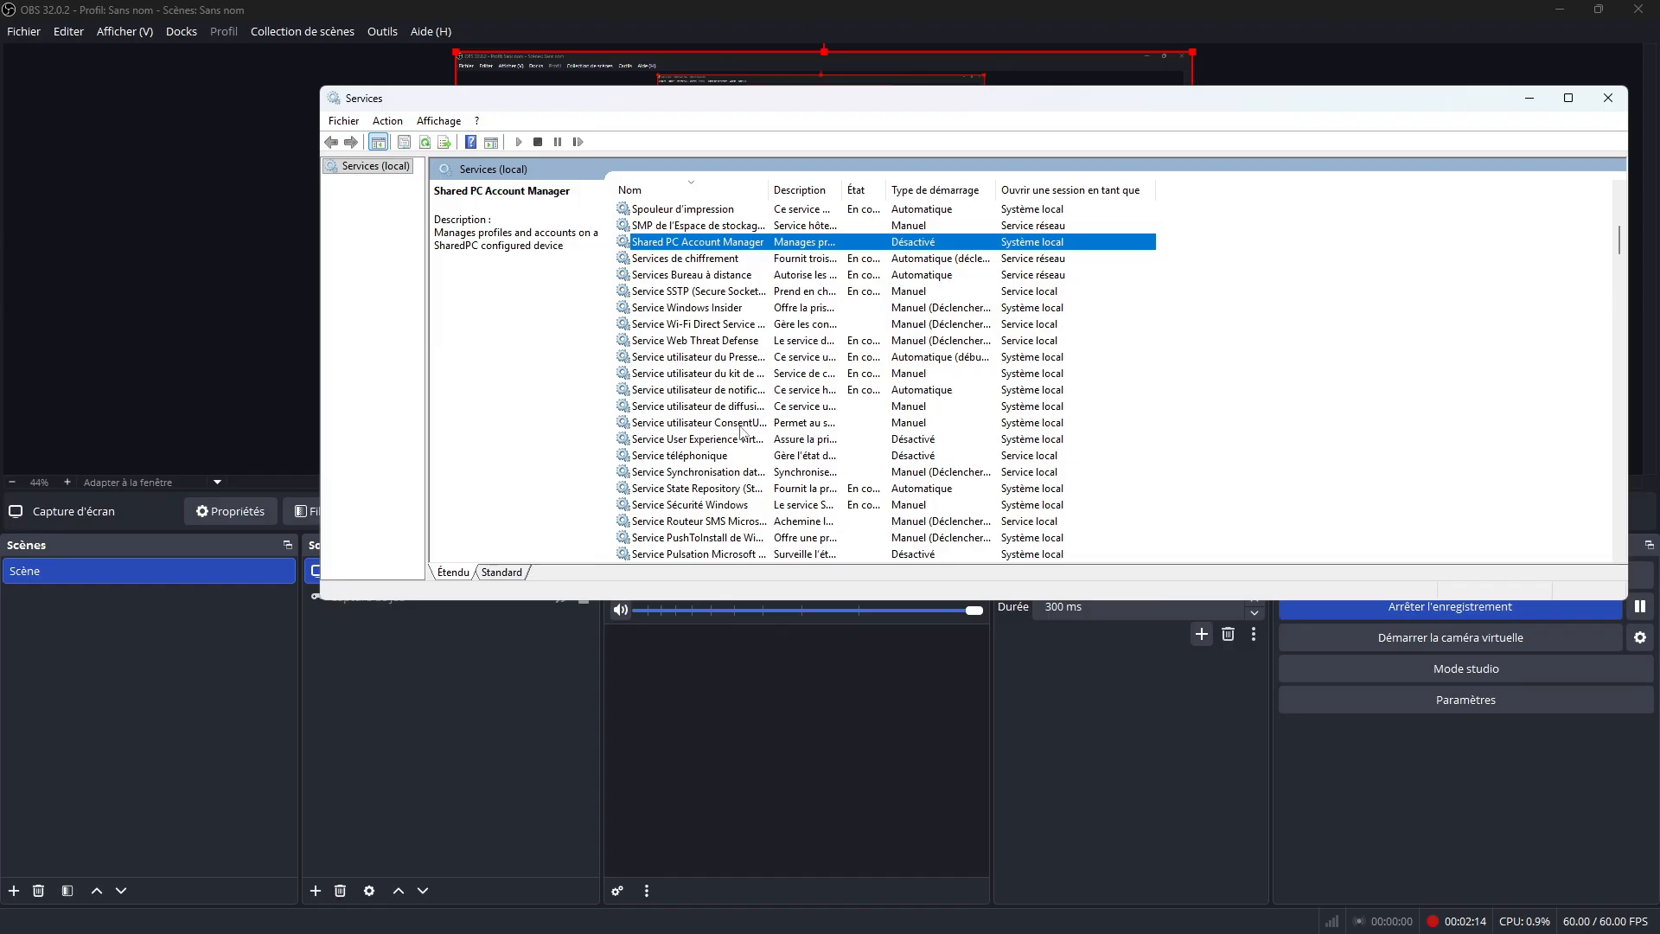
{"action": "left_click", "coordinate": [693, 438]}
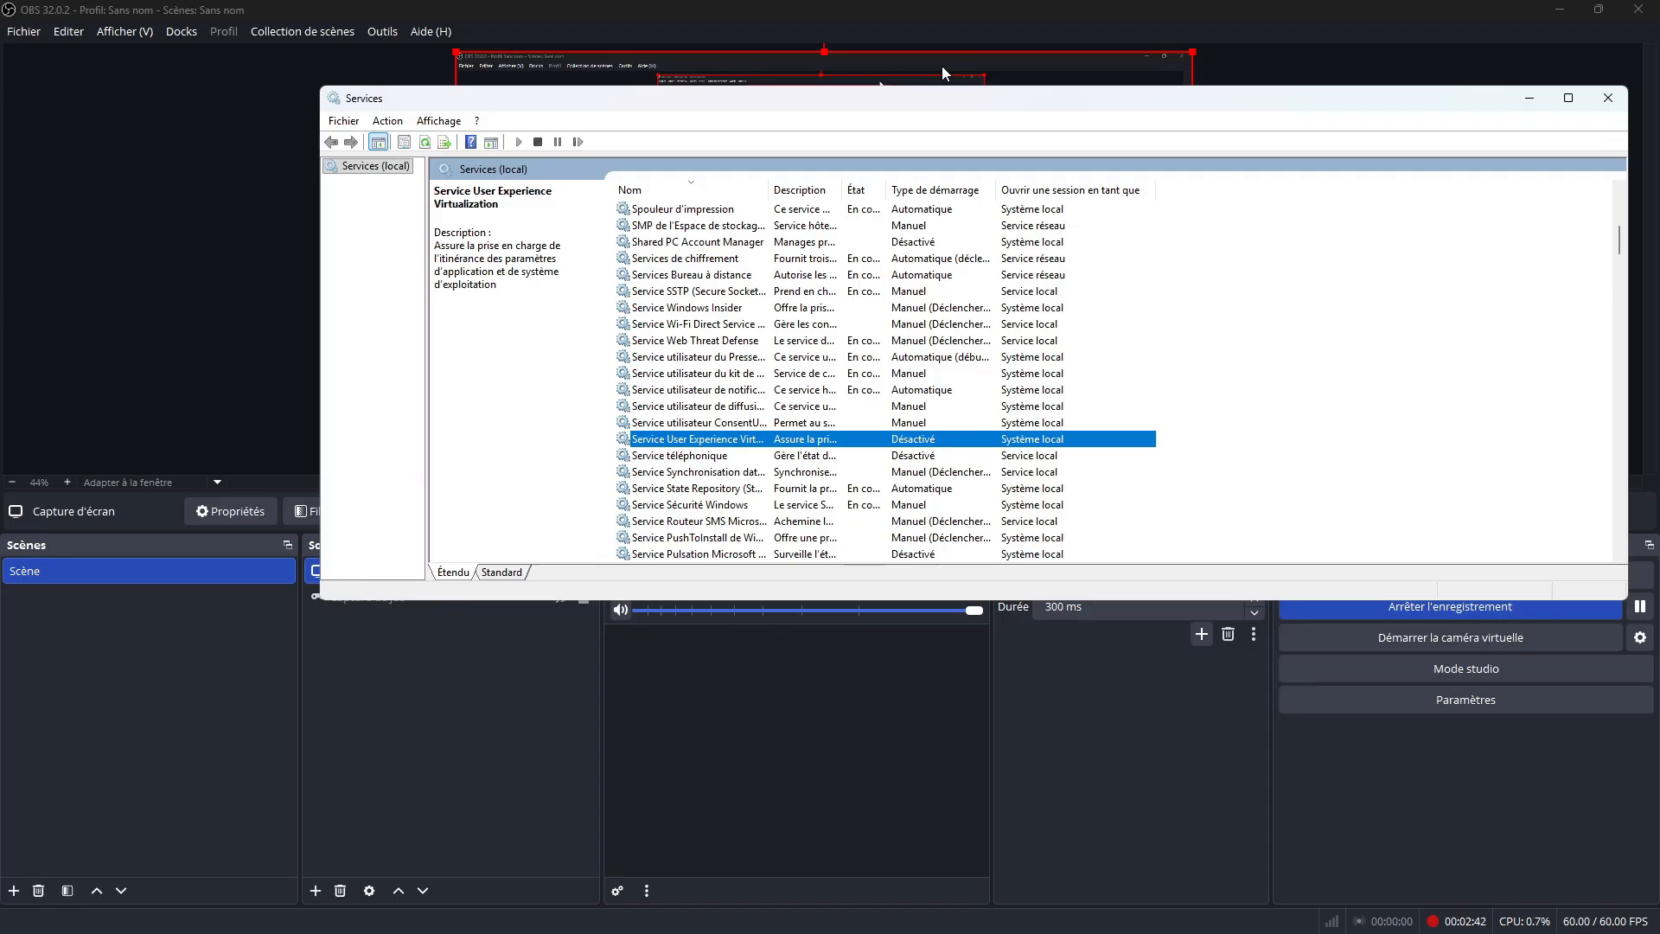
Step: Read the Service téléphonique description and check its startup type in its properties
{"action": "left_click", "coordinate": [723, 459]}
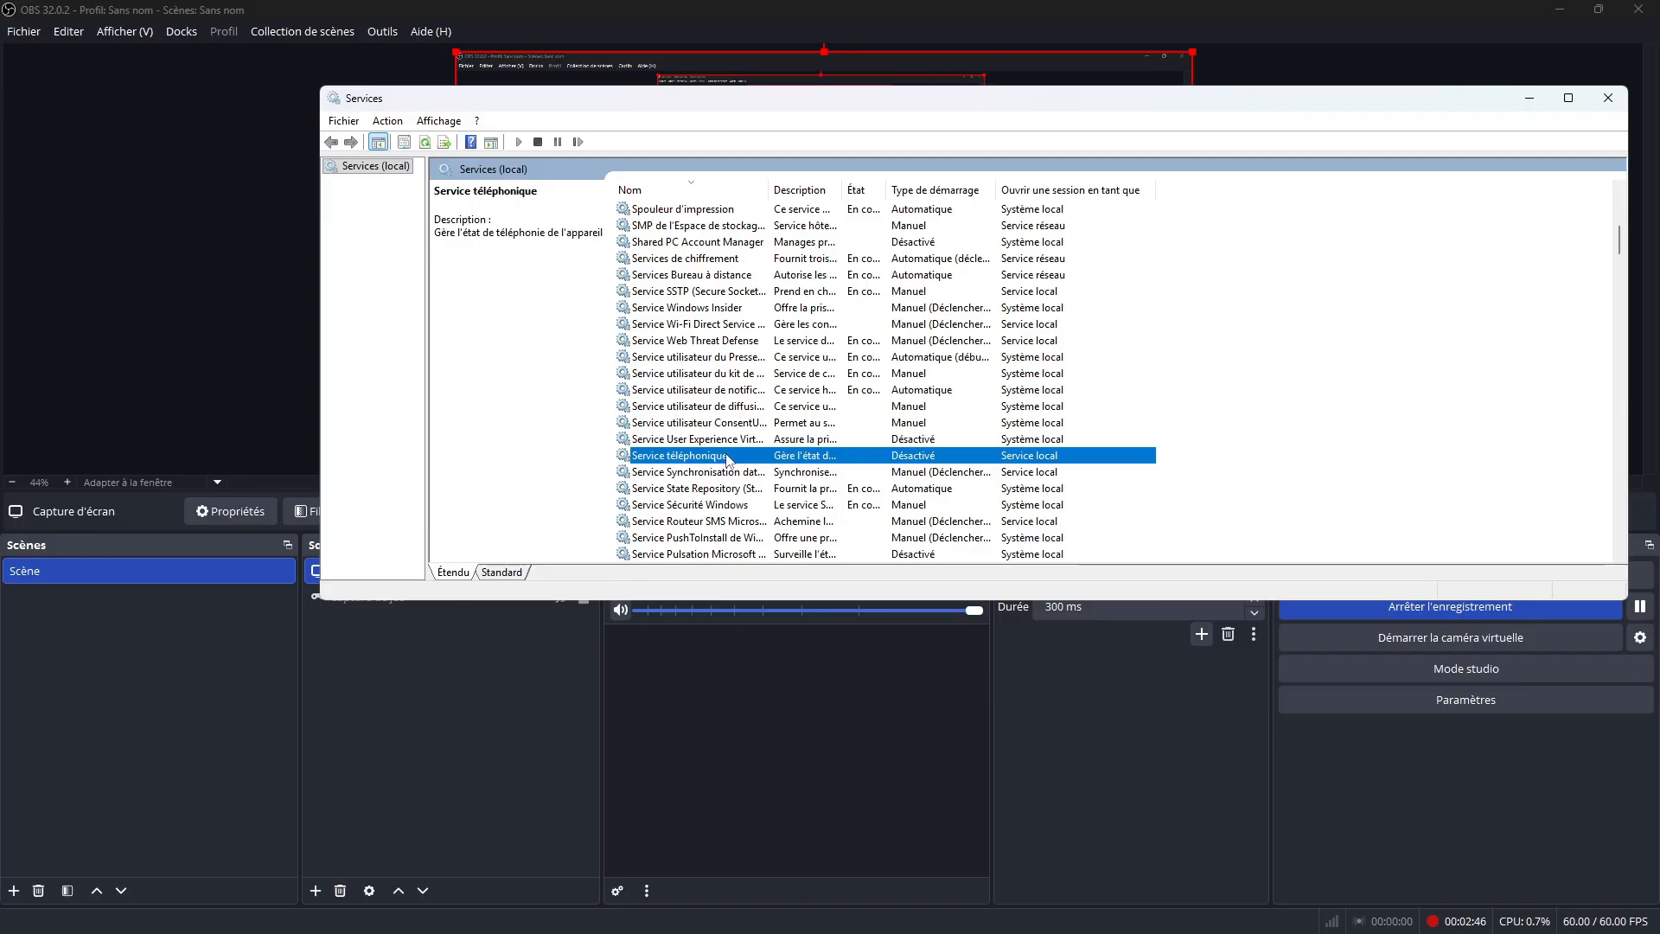
{"action": "right_click", "coordinate": [729, 458]}
{"action": "left_click", "coordinate": [818, 624]}
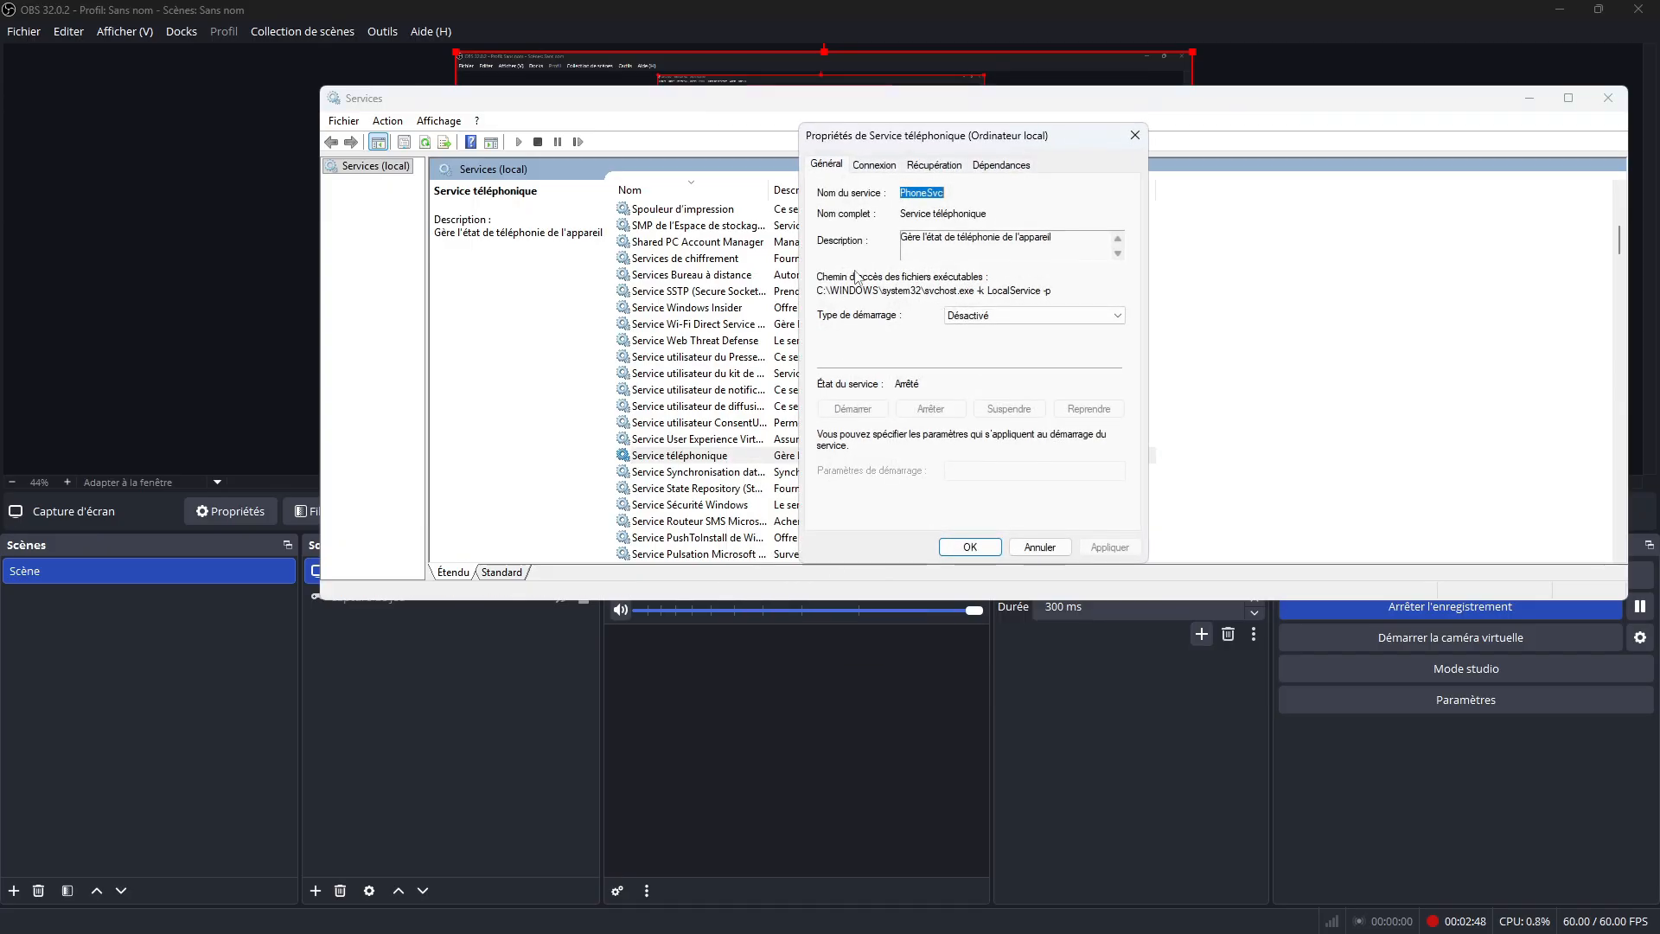
{"action": "left_click", "coordinate": [1134, 134]}
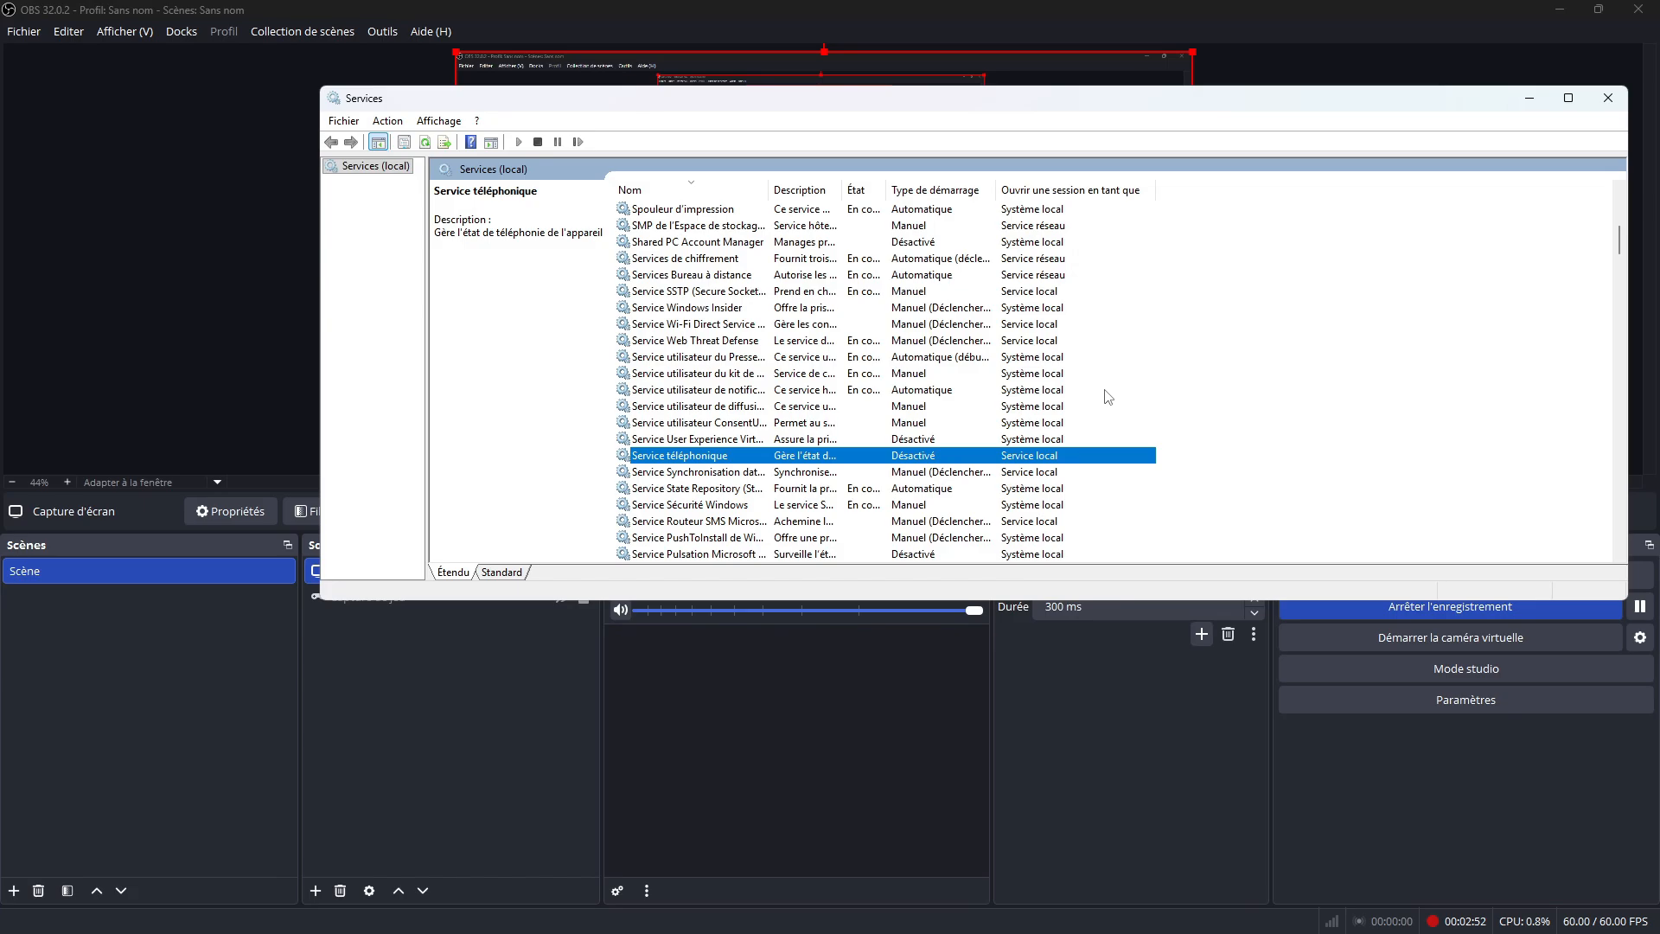
Step: Read the descriptions of the Service Pulsation Microsoft Hyper-V and Service Hyper-V PowerShell Direct entries
{"action": "scroll", "coordinate": [904, 398], "scroll_direction": "down", "scroll_amount": 1}
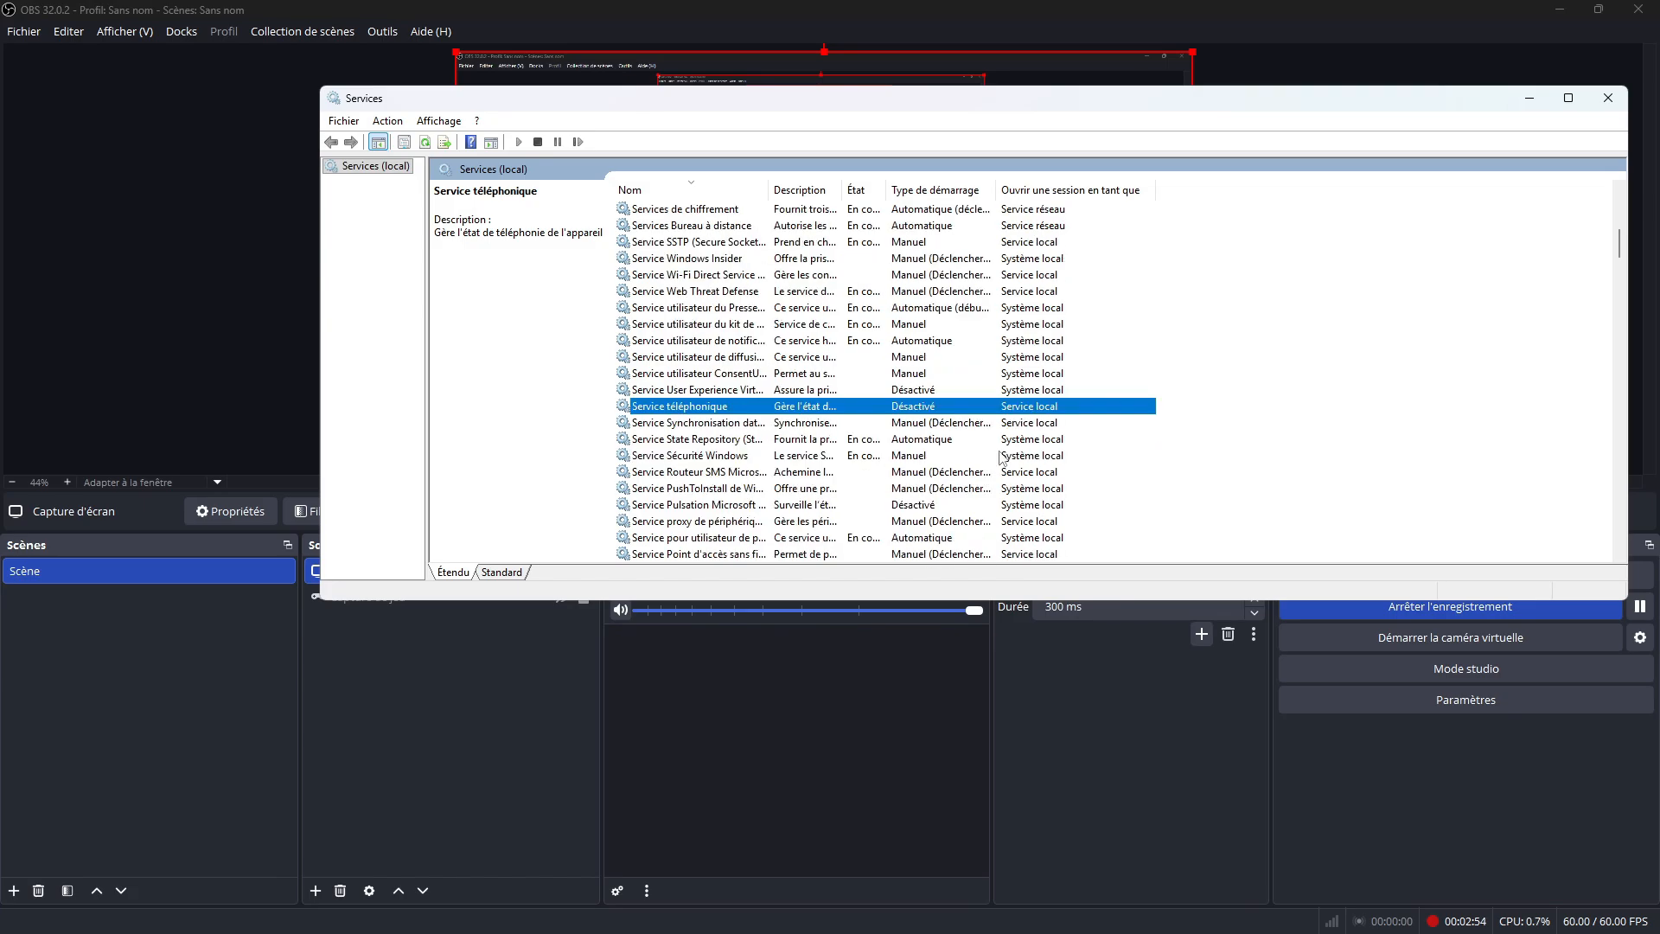
{"action": "scroll", "coordinate": [969, 433], "scroll_direction": "down", "scroll_amount": 2}
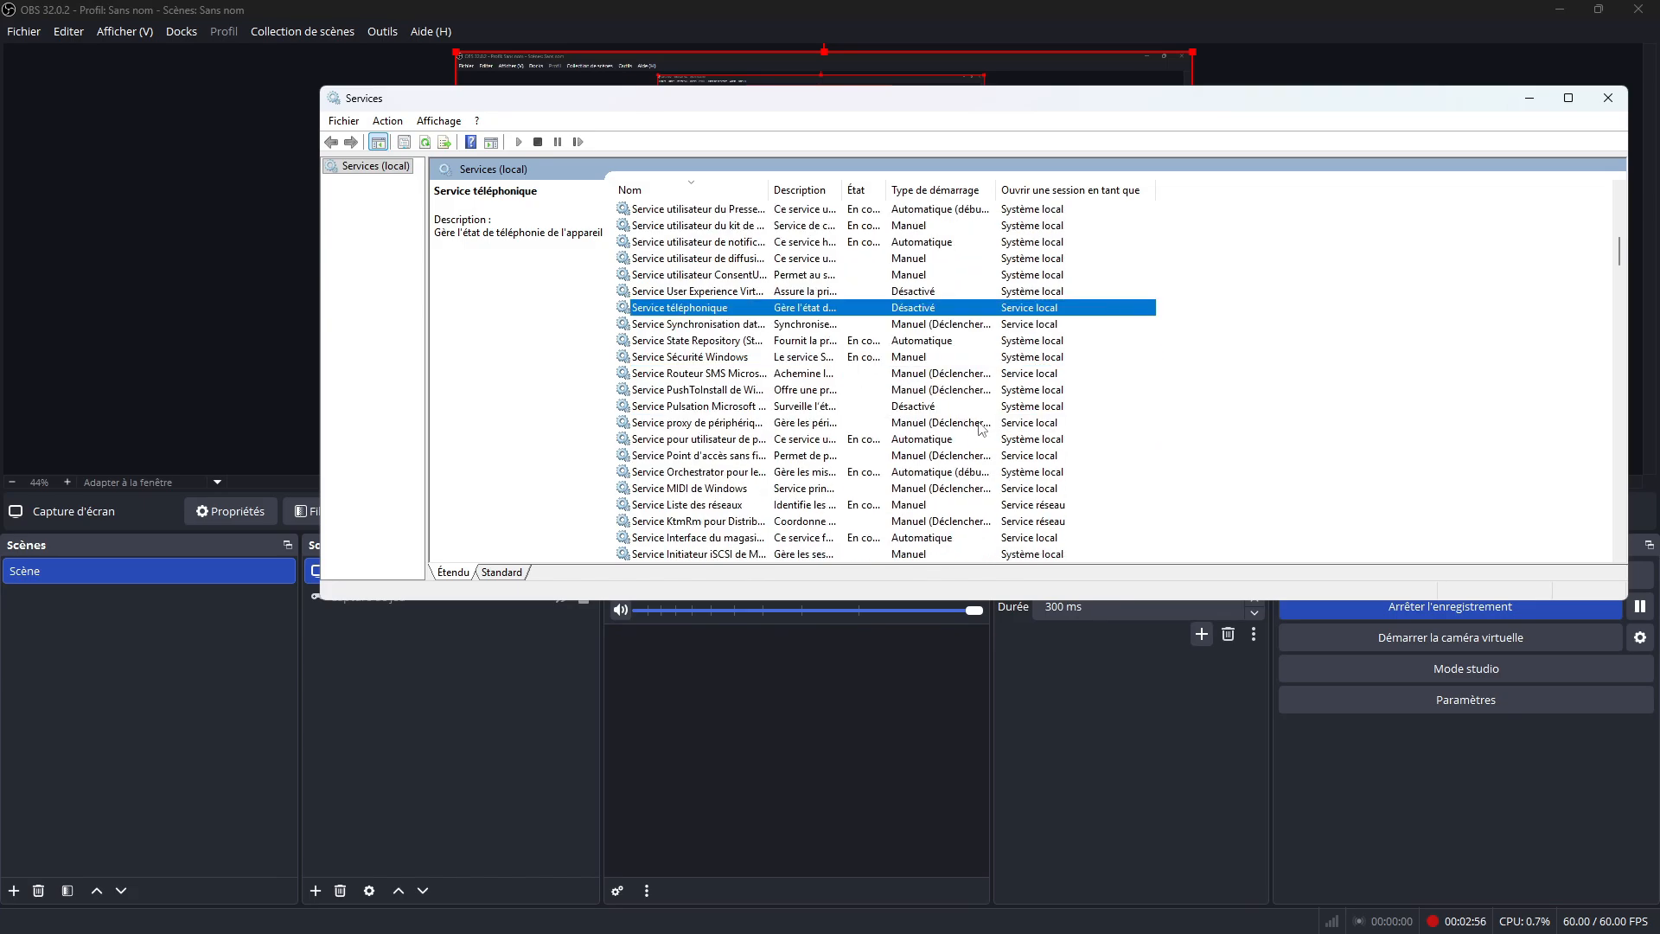
{"action": "left_click", "coordinate": [693, 406]}
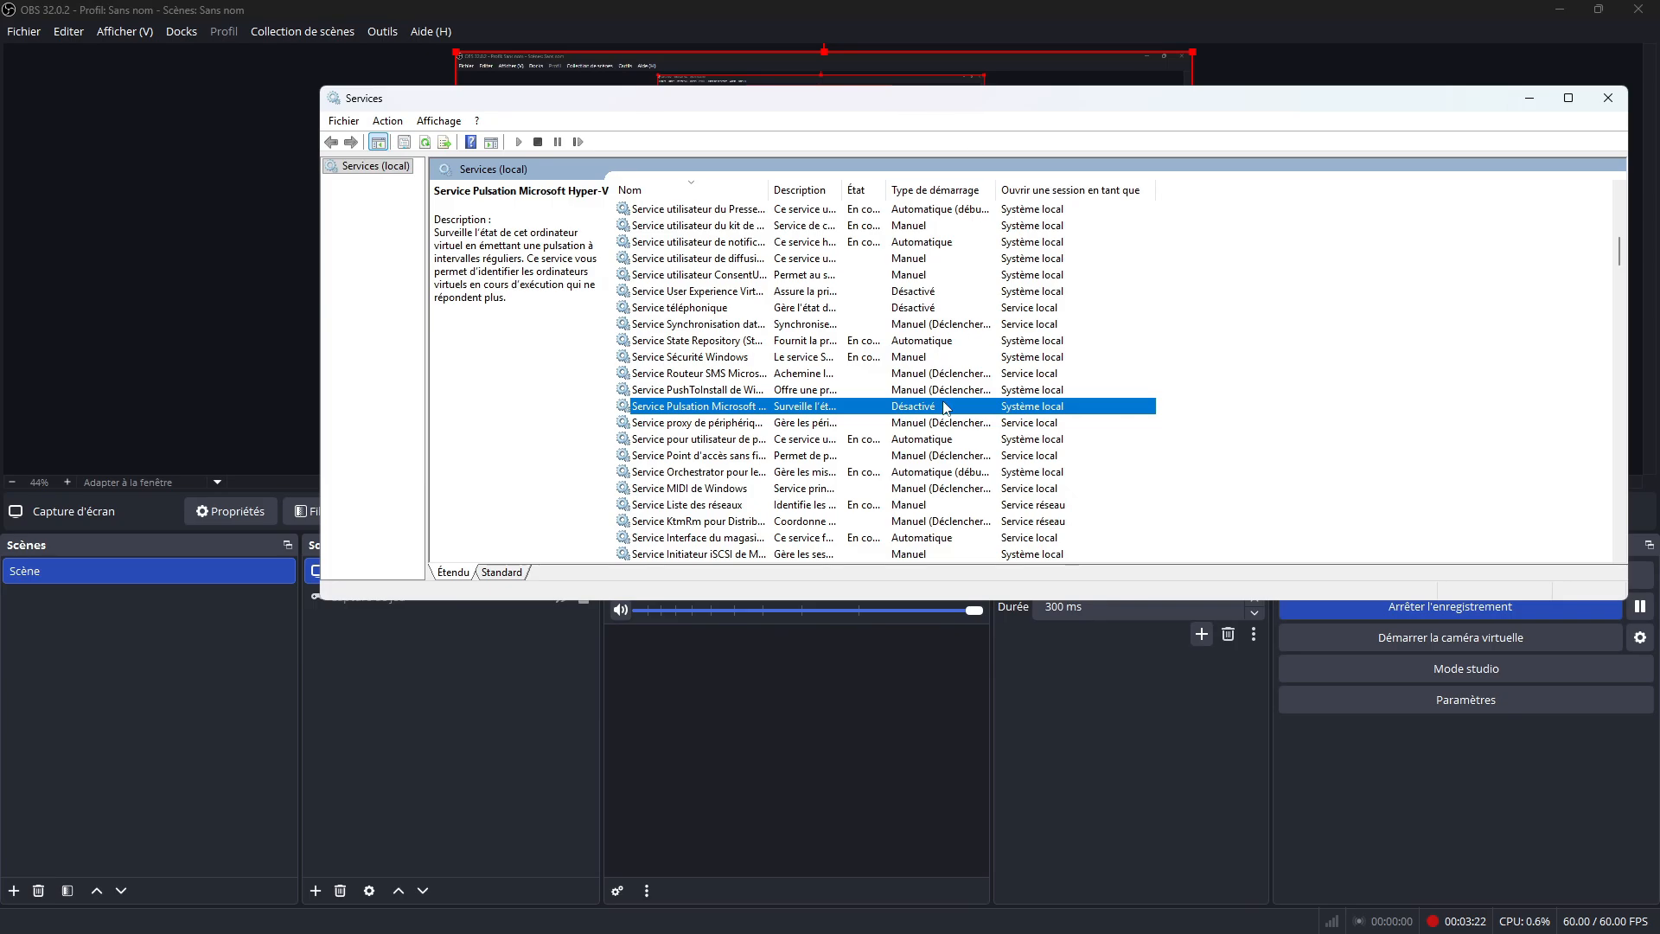
{"action": "scroll", "coordinate": [1000, 419], "scroll_direction": "down", "scroll_amount": 1}
{"action": "scroll", "coordinate": [970, 397], "scroll_direction": "down", "scroll_amount": 1}
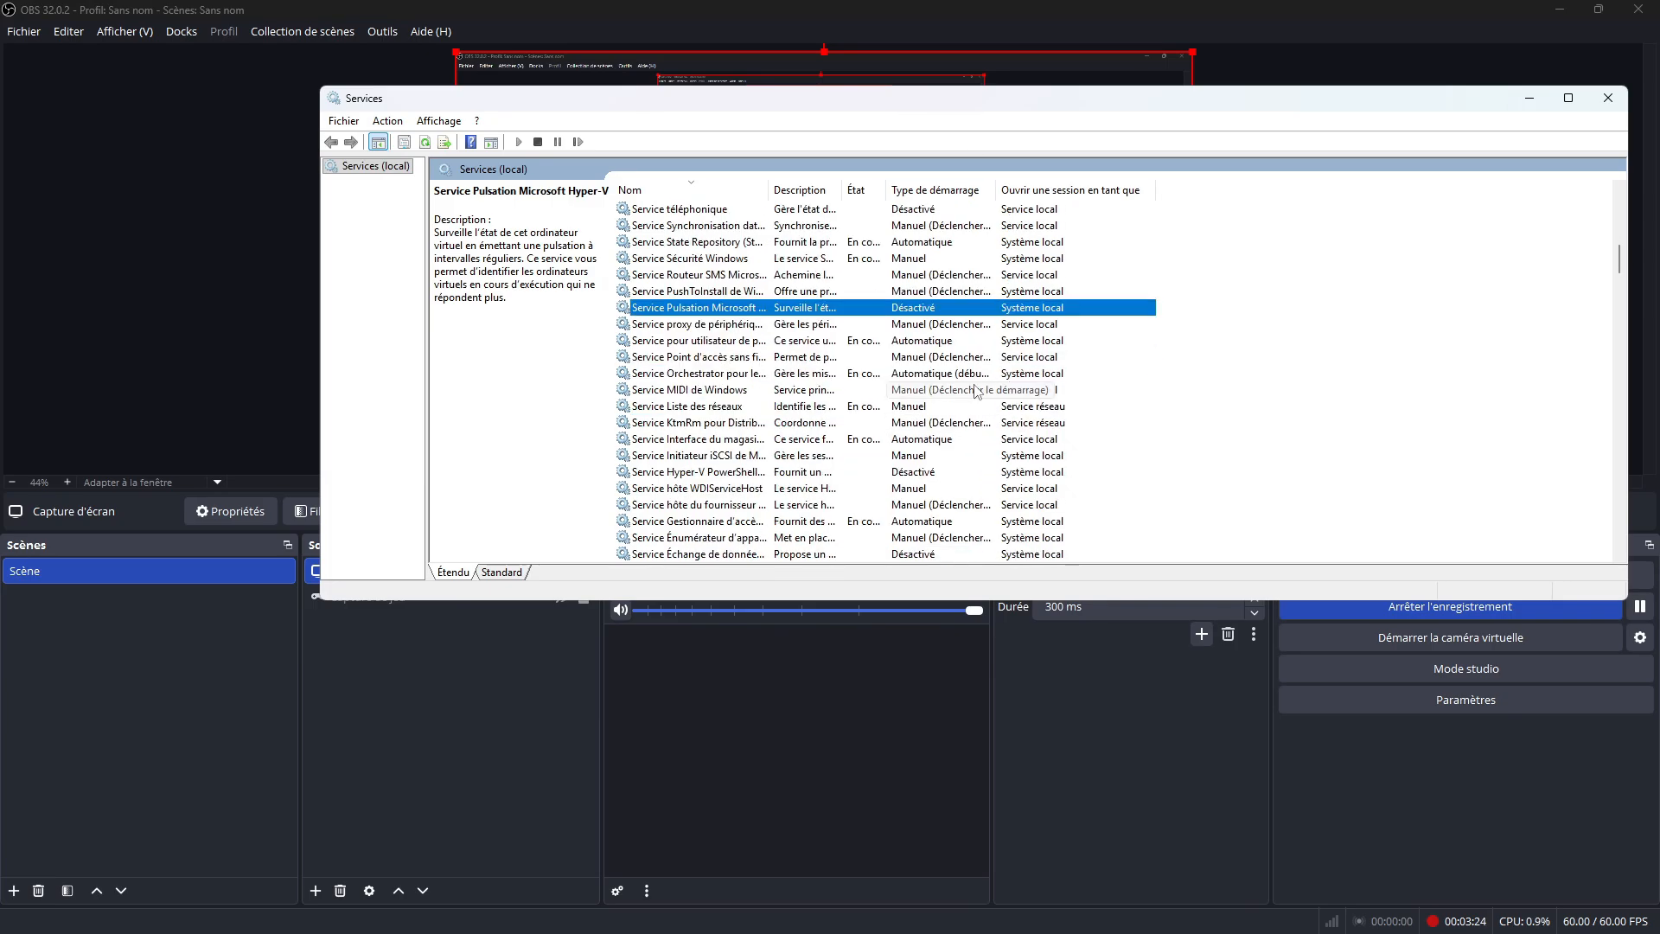
{"action": "left_click", "coordinate": [690, 474]}
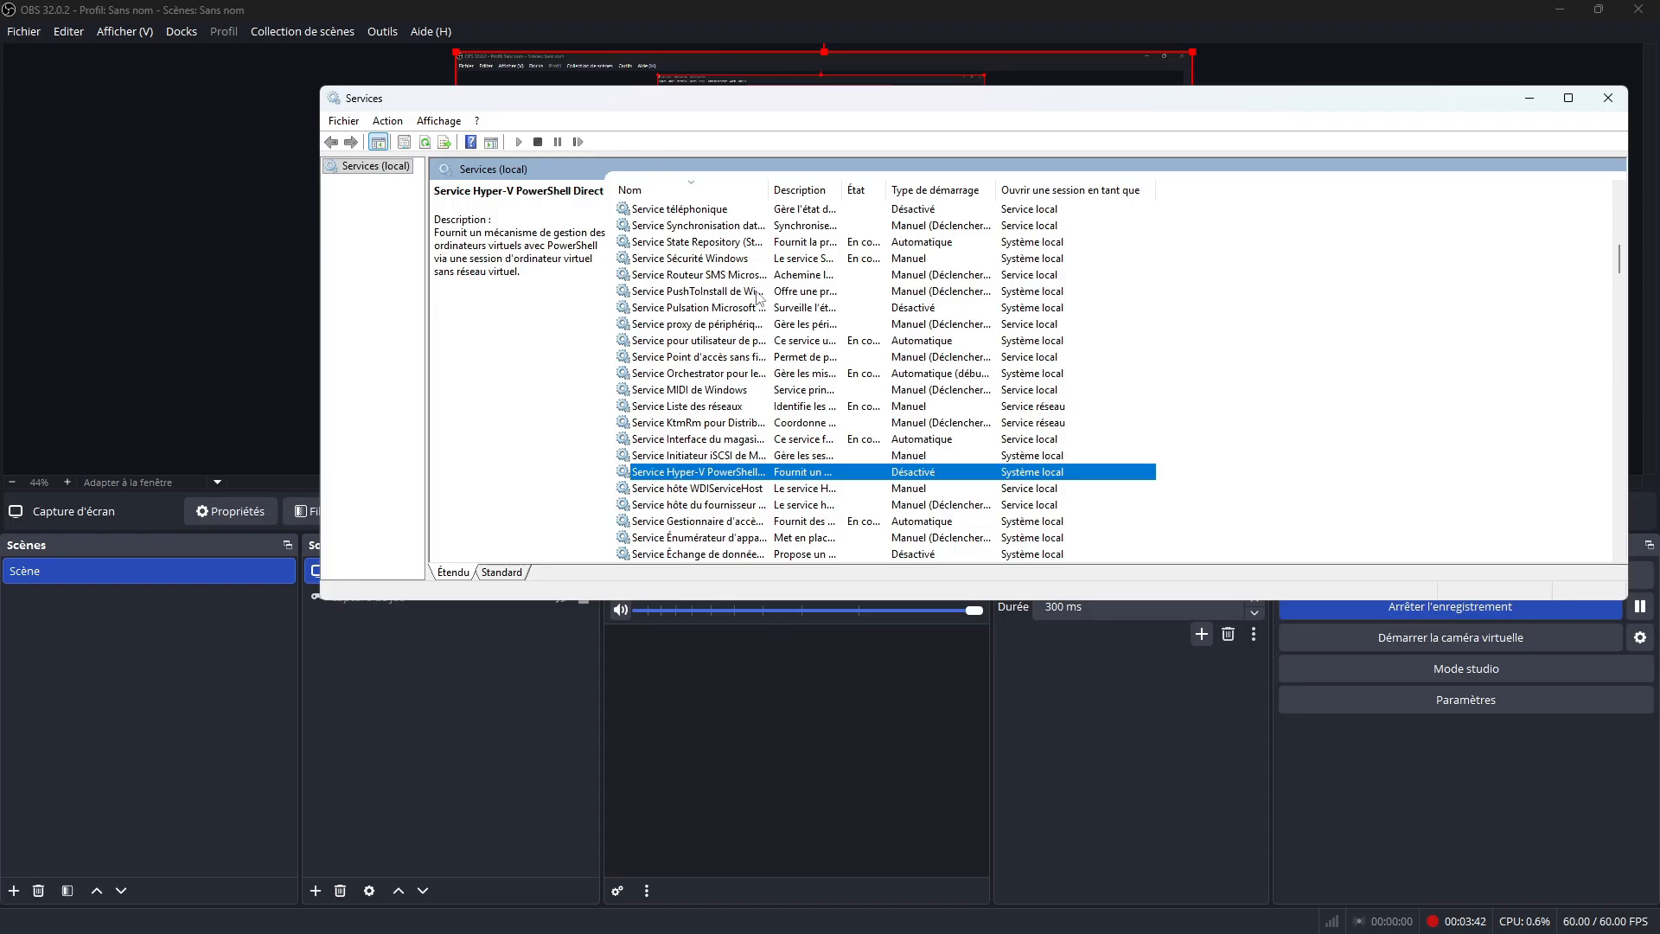
Step: Read the descriptions of the Service Échange de données Microsoft Hyper-V and Service d'hôte HV entries
{"action": "scroll", "coordinate": [812, 393], "scroll_direction": "down", "scroll_amount": 1}
{"action": "left_click", "coordinate": [716, 509]}
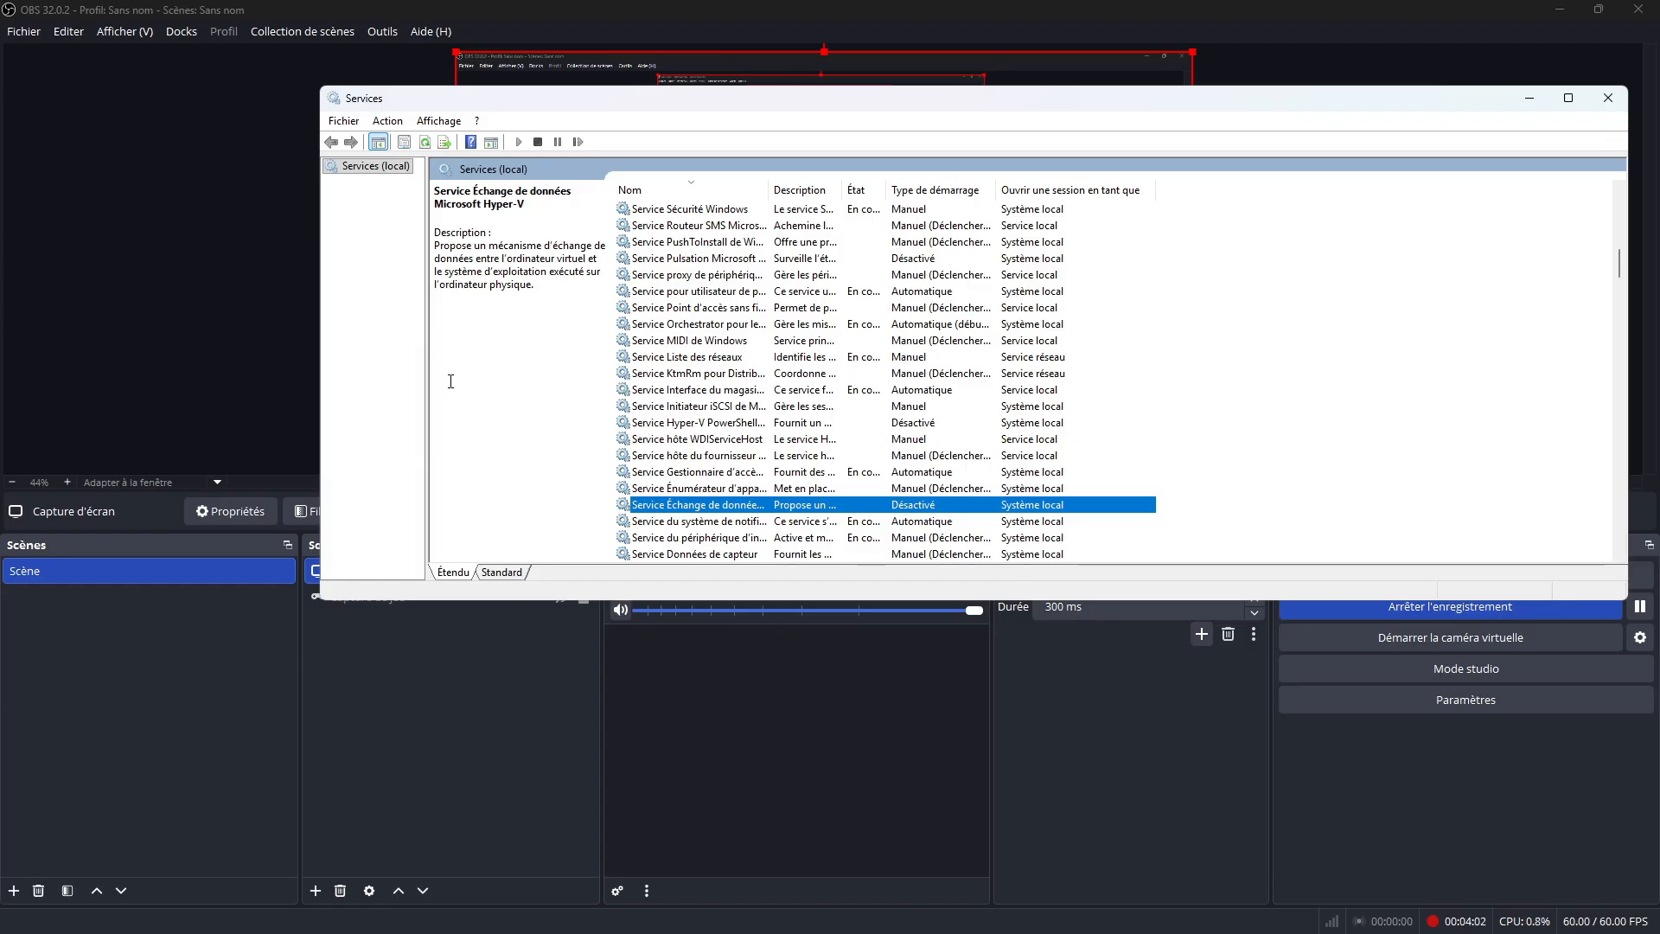
{"action": "scroll", "coordinate": [916, 503], "scroll_direction": "down", "scroll_amount": 1}
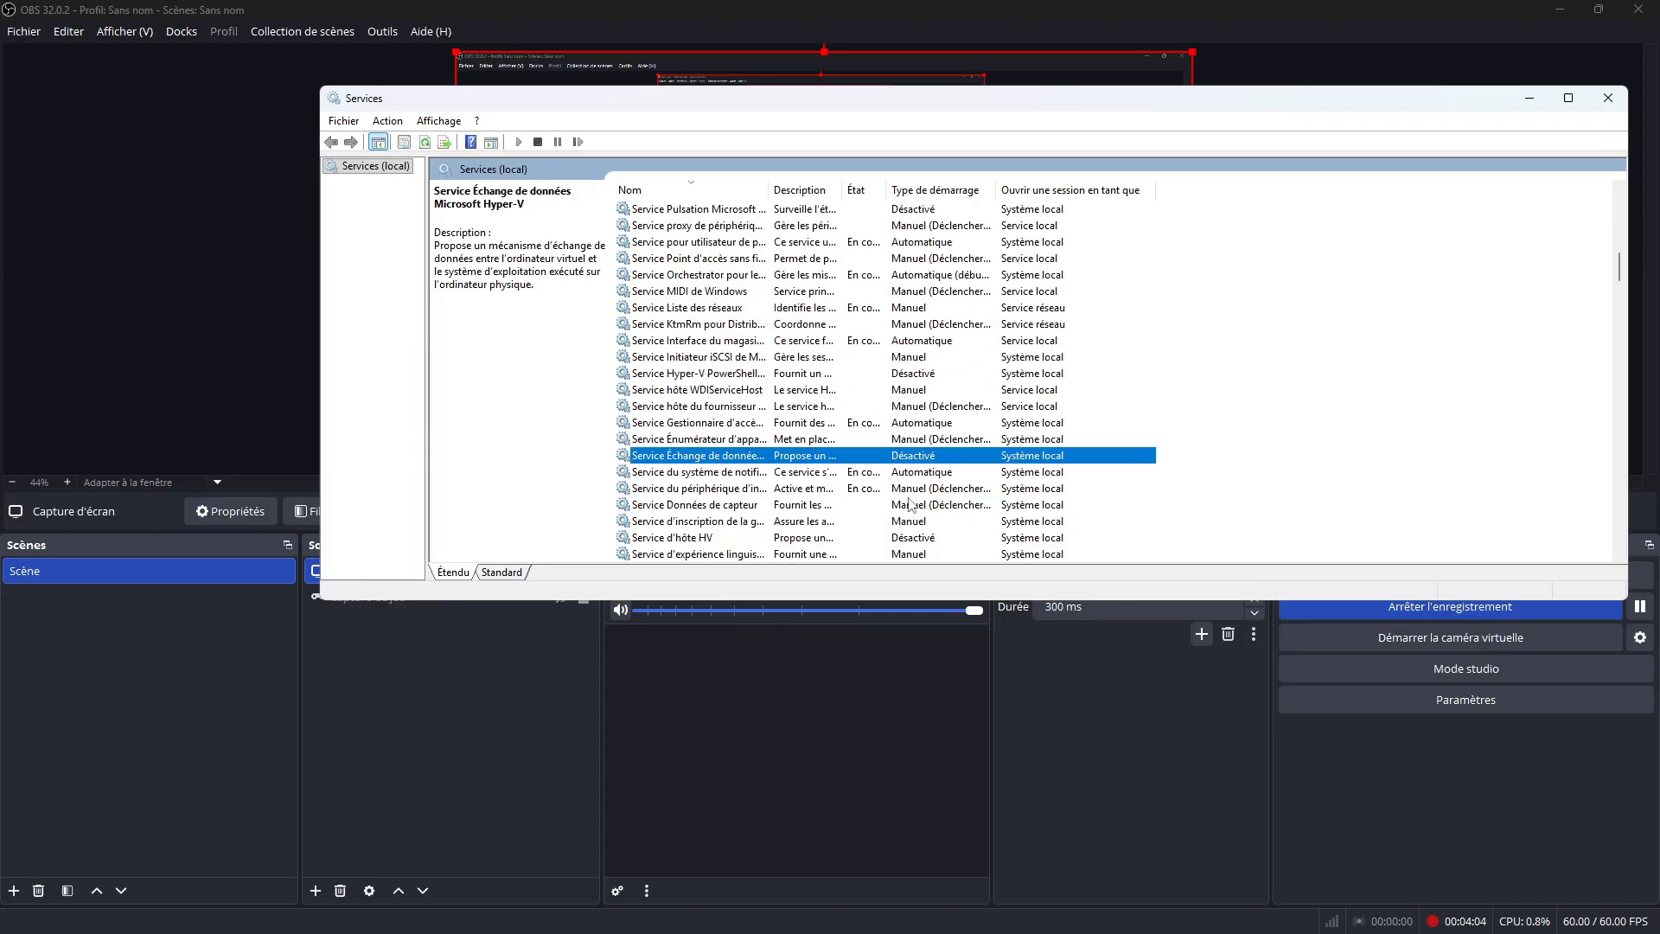
{"action": "left_click", "coordinate": [931, 539]}
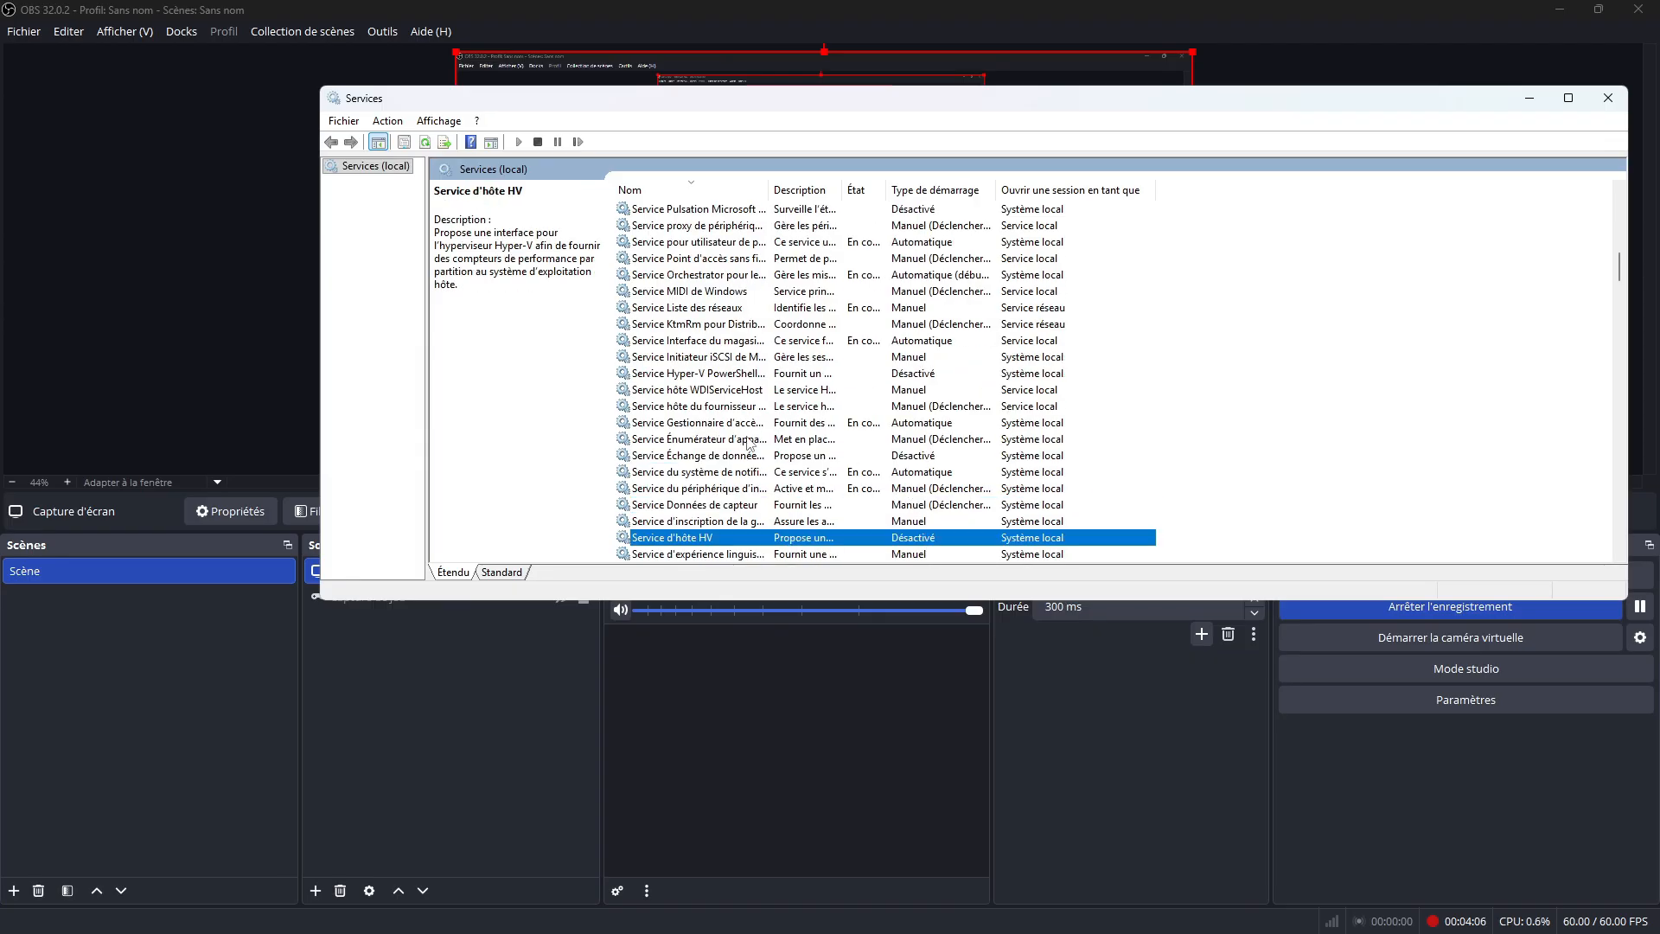
Step: Read the descriptions of the Service de virtualisation Bureau à distance Hyper-V and the WAP Push message routing service
{"action": "scroll", "coordinate": [756, 441], "scroll_direction": "down", "scroll_amount": 1}
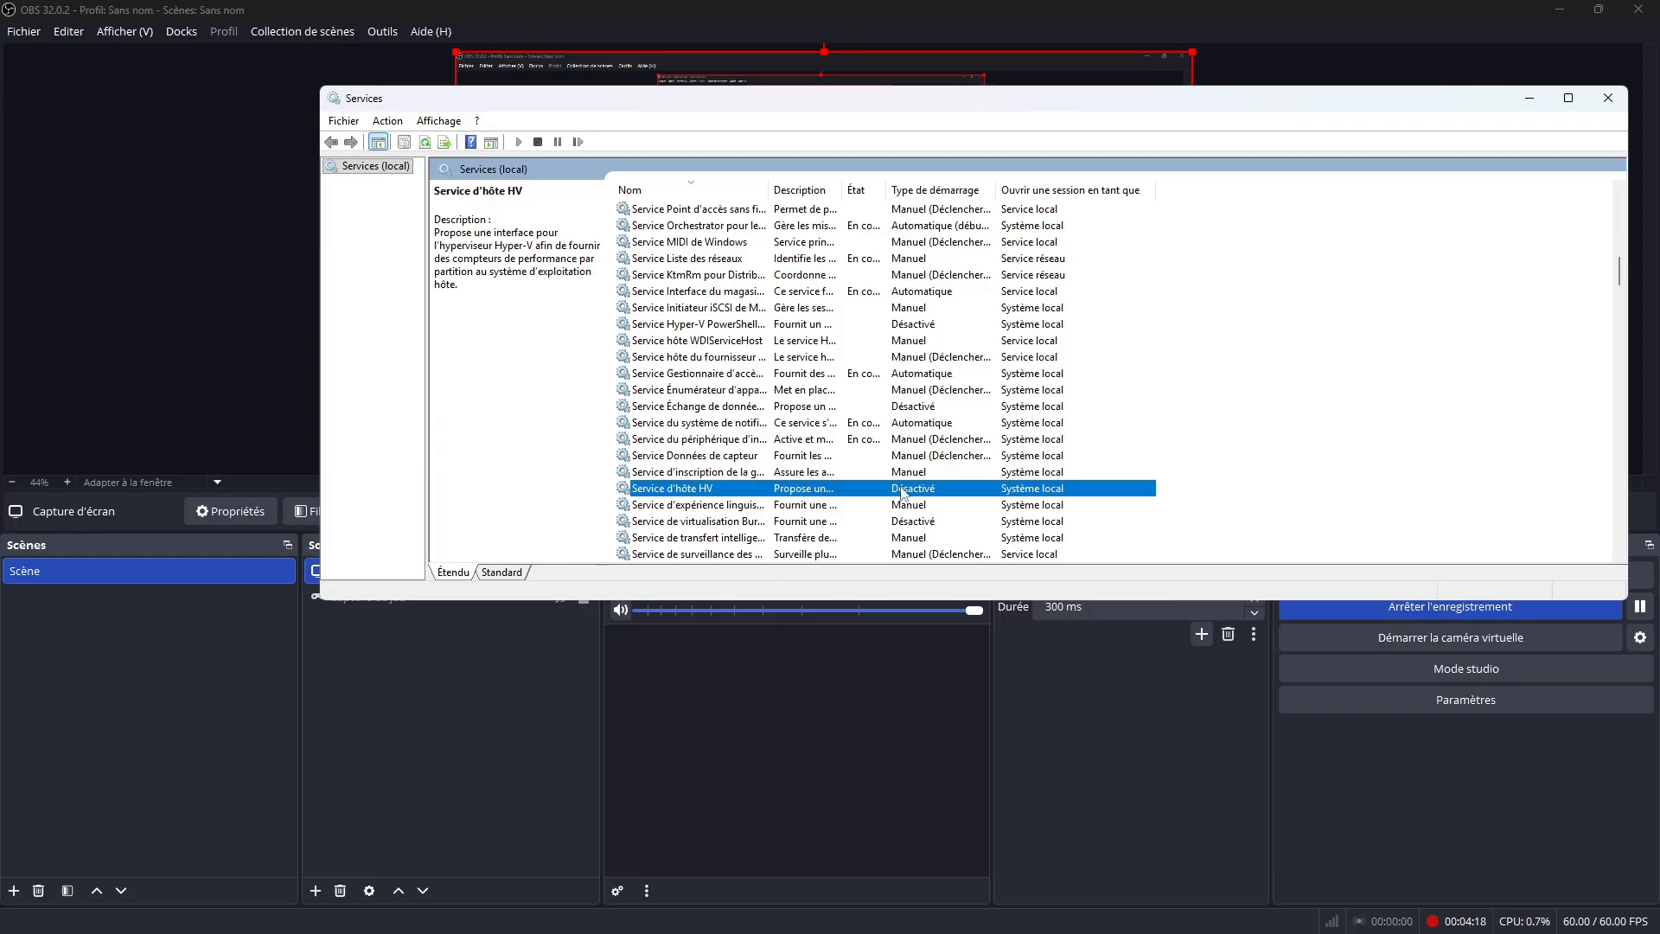
{"action": "left_click", "coordinate": [733, 523]}
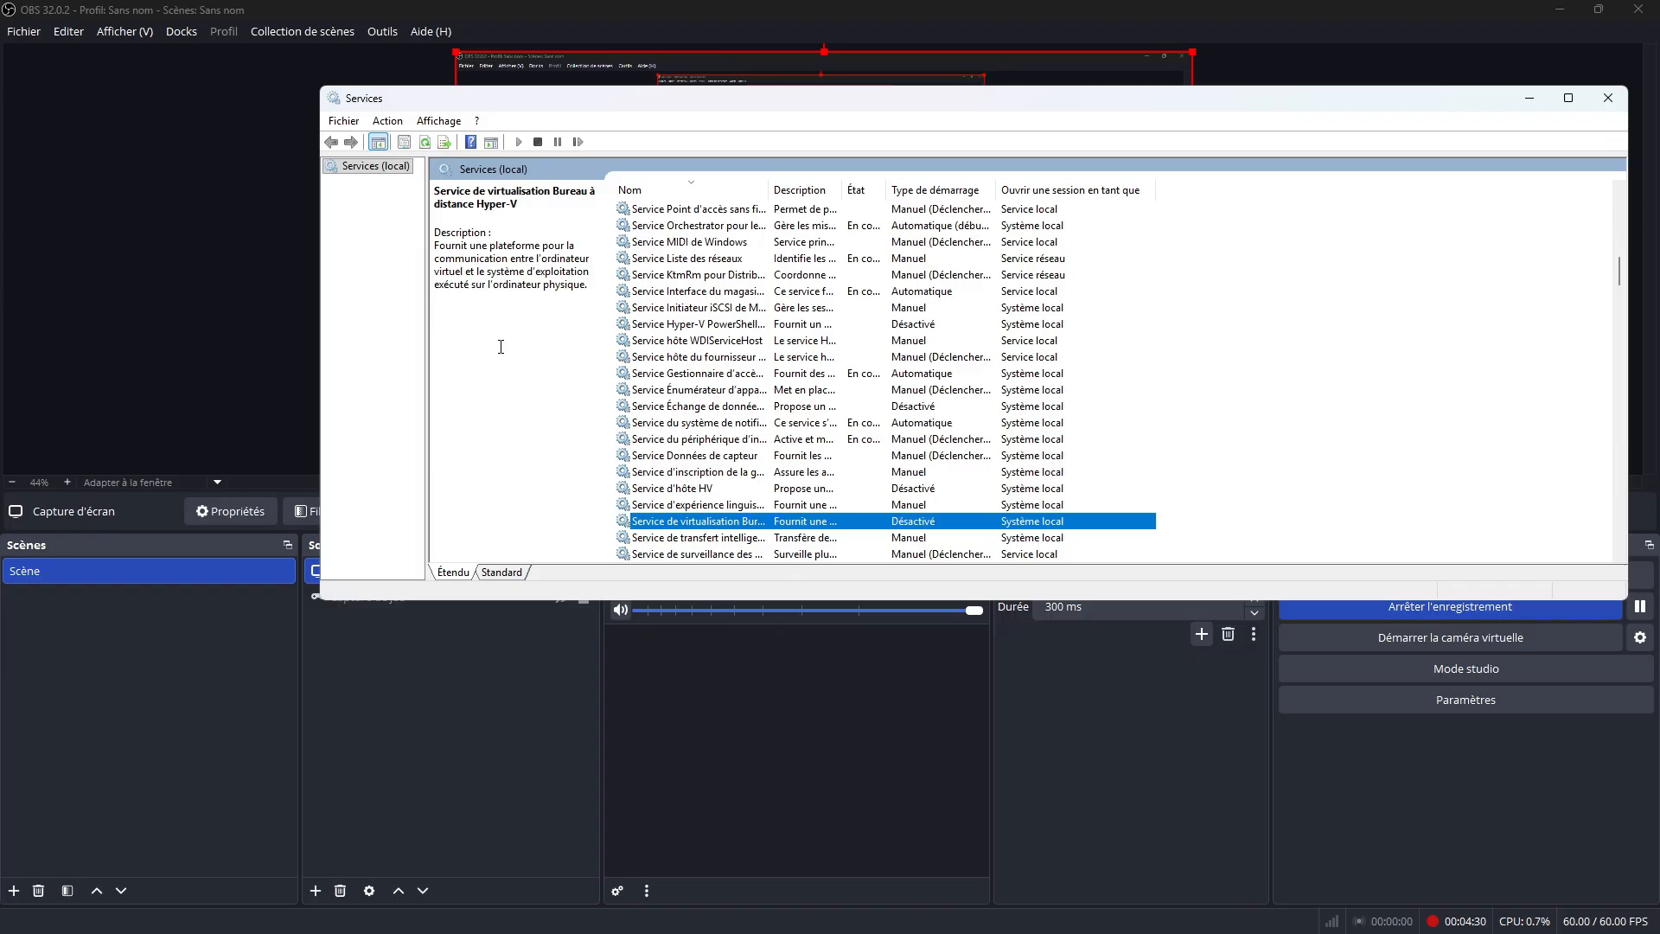
{"action": "scroll", "coordinate": [856, 399], "scroll_direction": "down", "scroll_amount": 2}
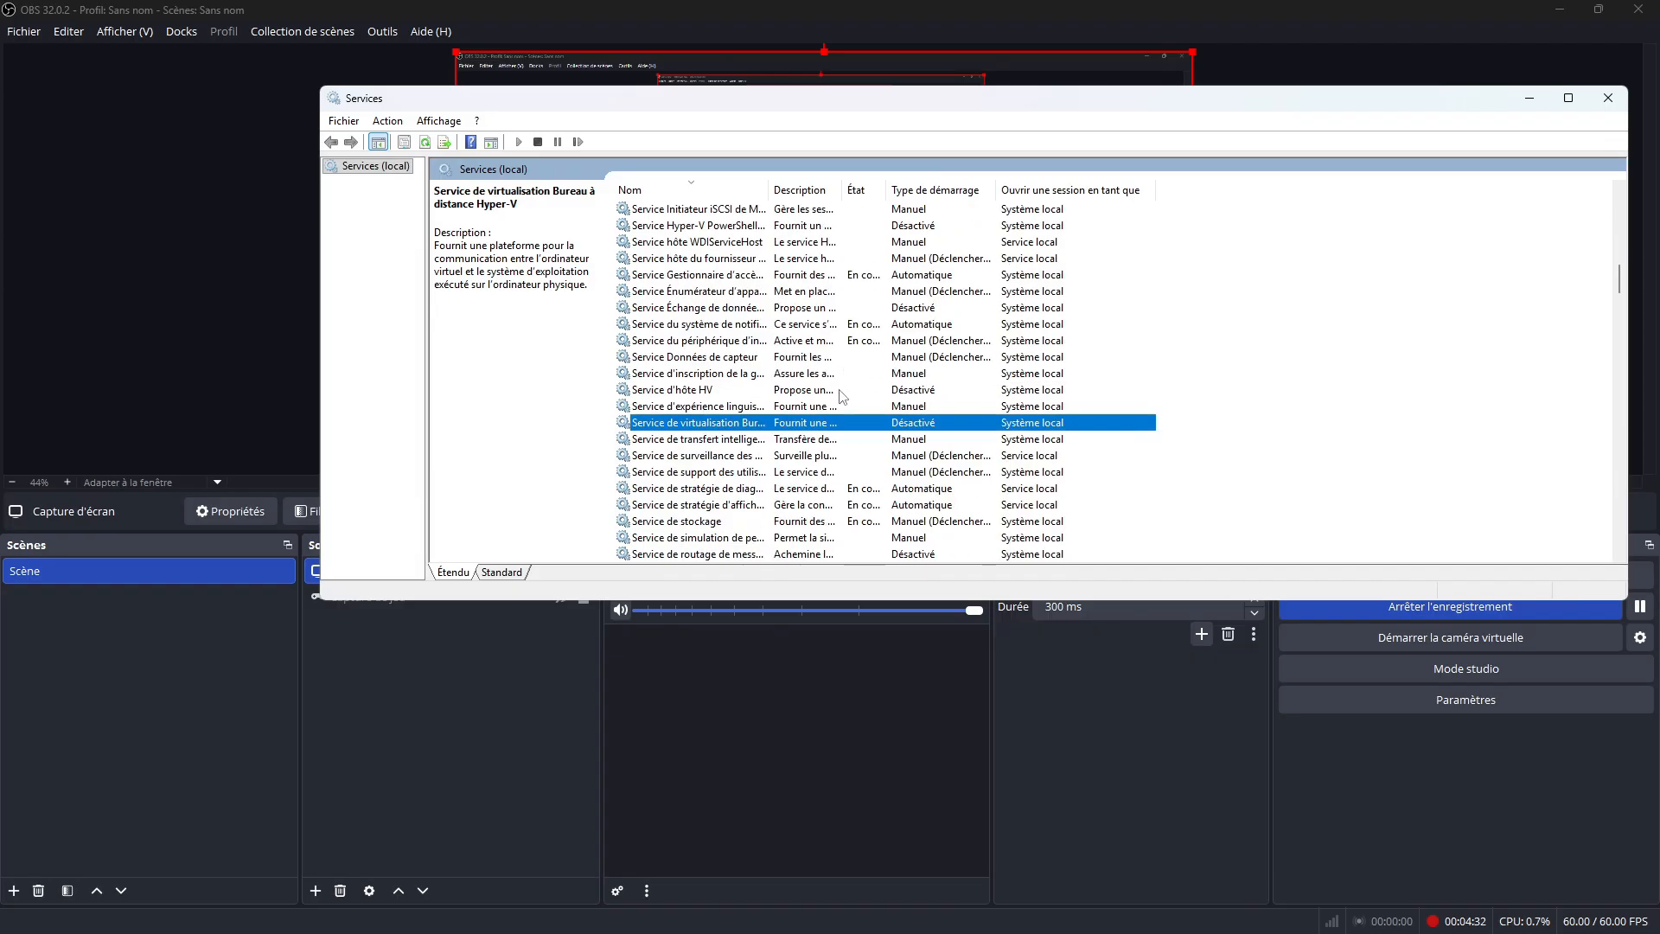
{"action": "scroll", "coordinate": [901, 404], "scroll_direction": "down", "scroll_amount": 3}
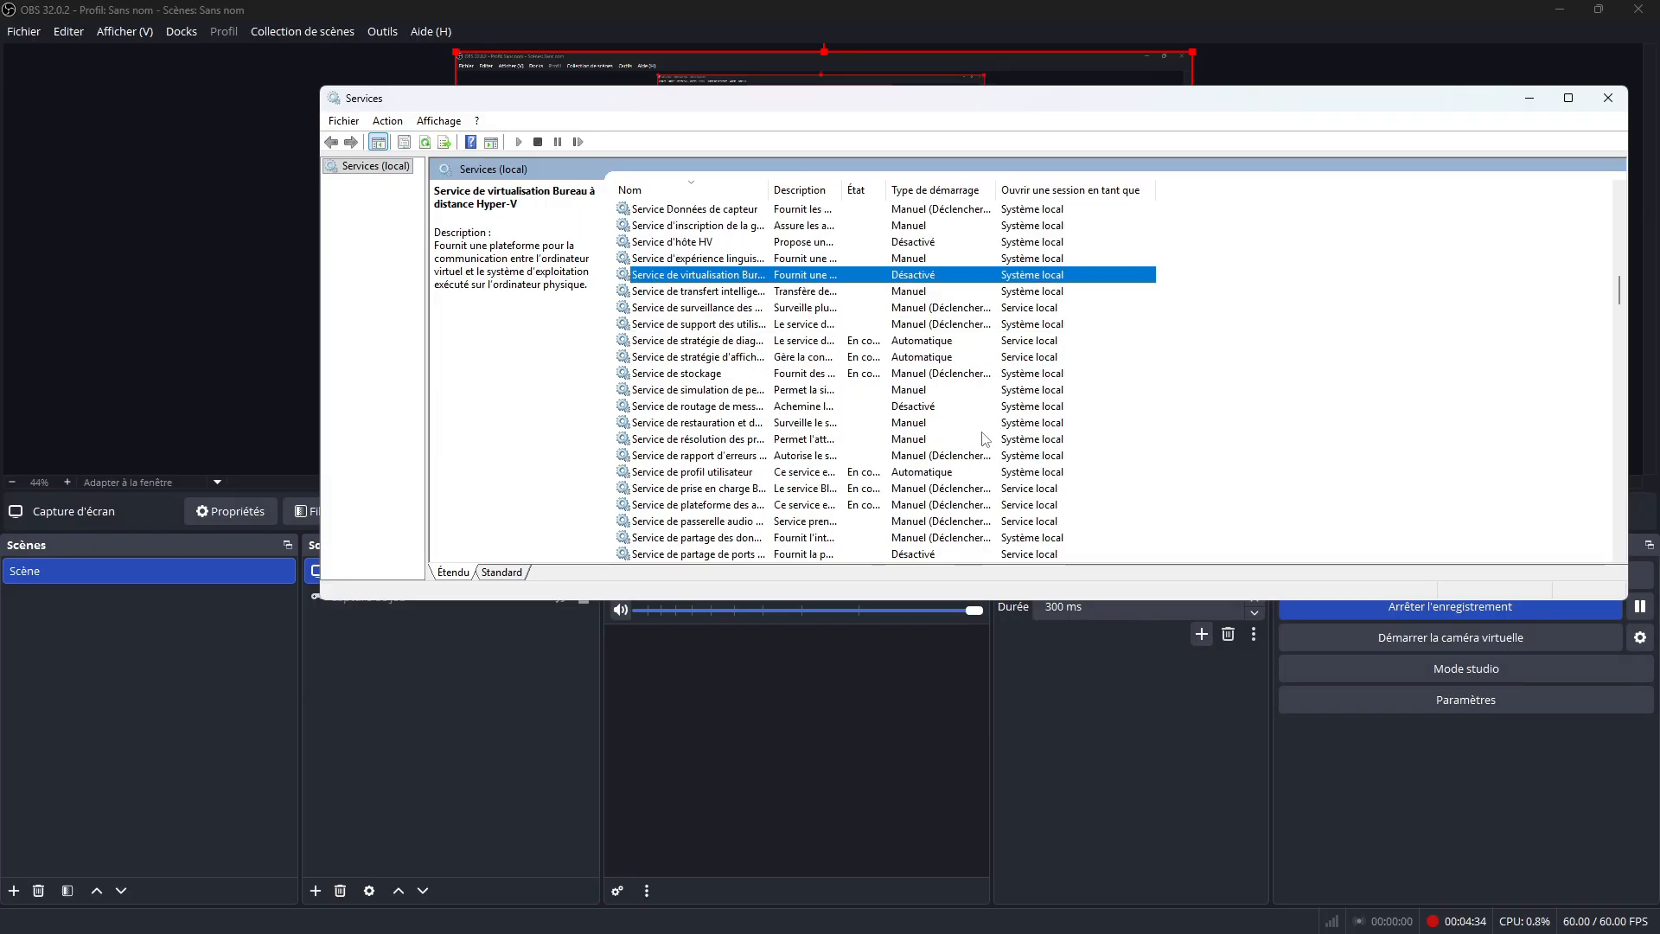
{"action": "left_click", "coordinate": [679, 407]}
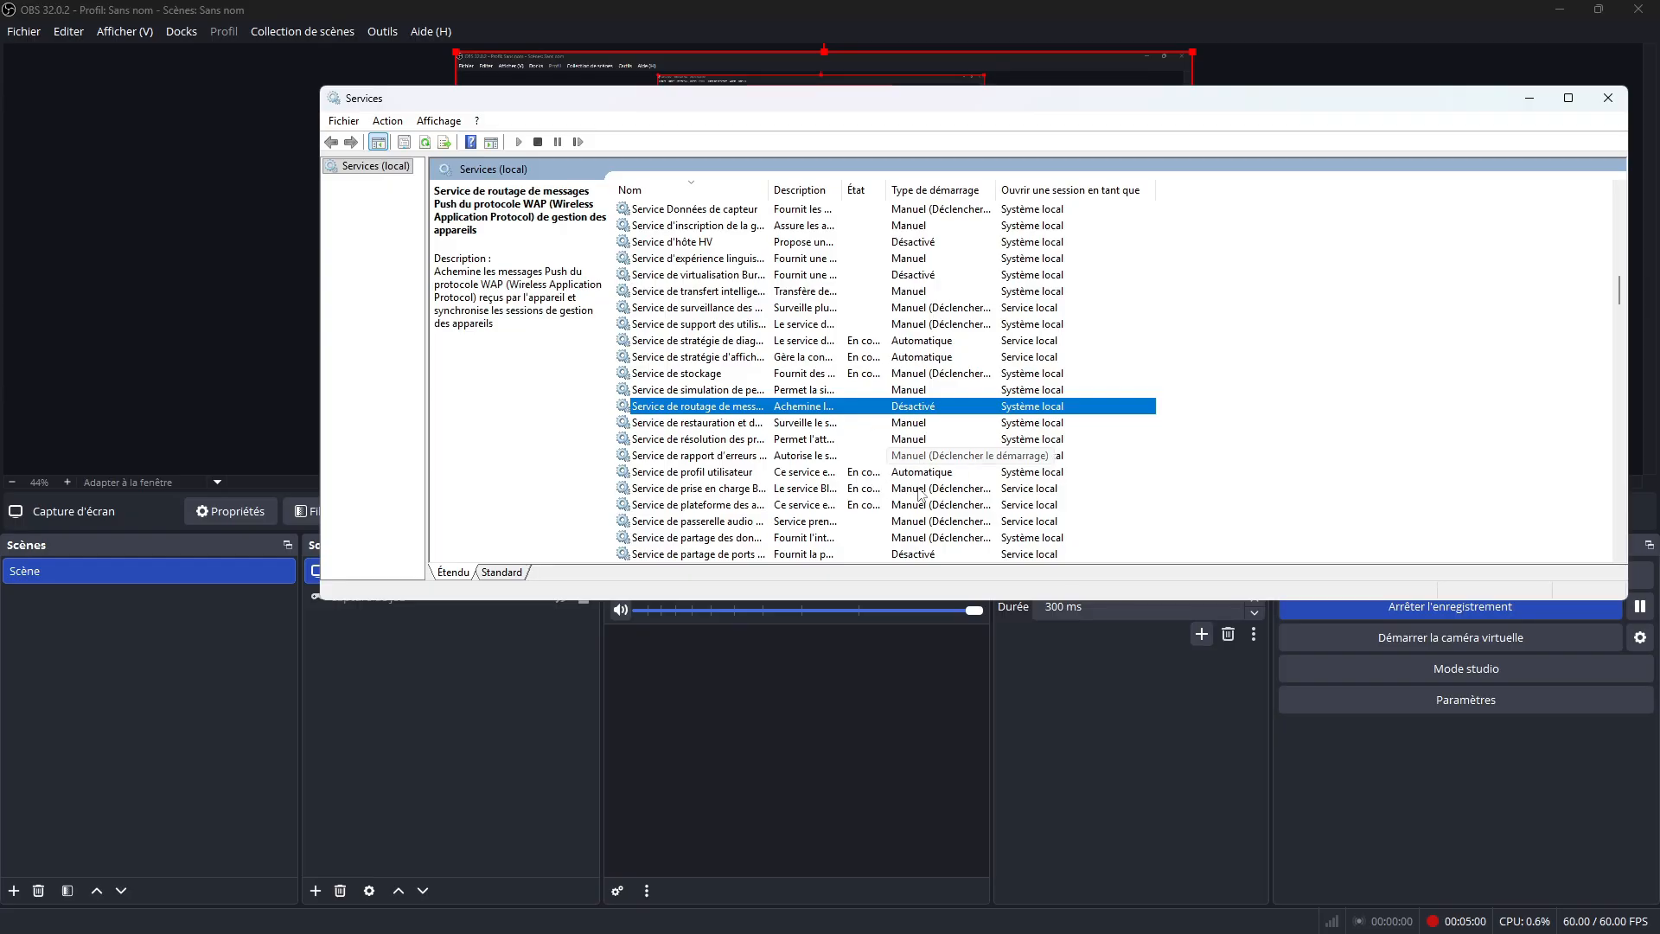
Step: Read the descriptions of the disabled Service de partage de ports Net.Tcp and Service de gestion radio
{"action": "scroll", "coordinate": [879, 465], "scroll_direction": "down", "scroll_amount": 1}
{"action": "scroll", "coordinate": [1029, 466], "scroll_direction": "down", "scroll_amount": 1}
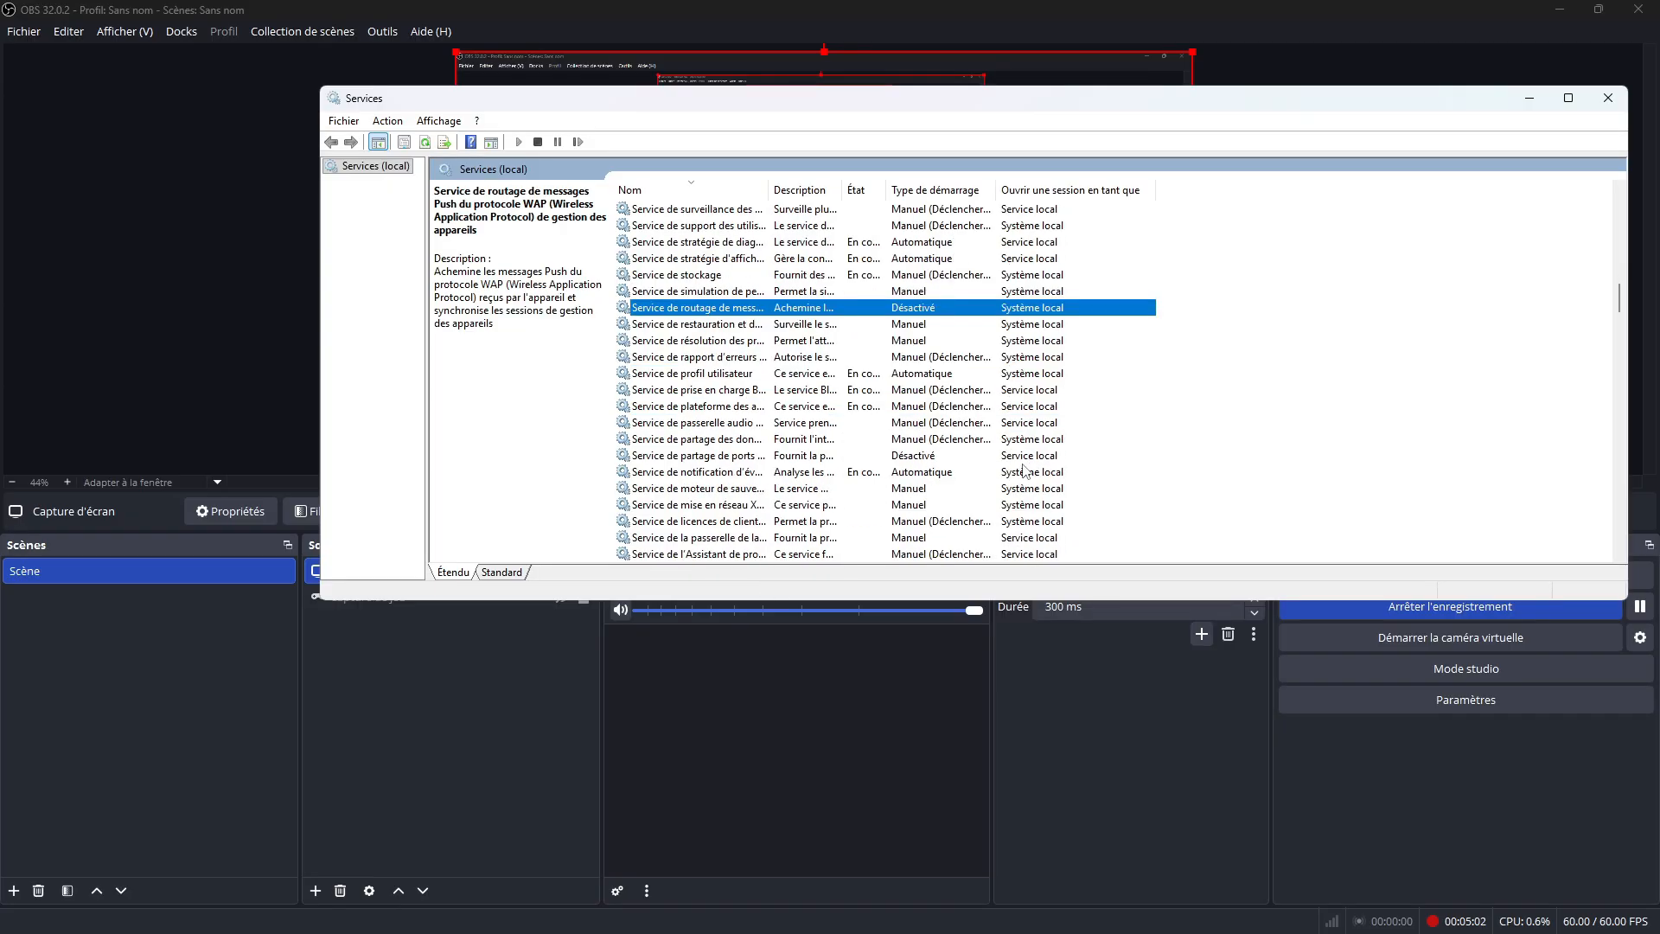
{"action": "left_click", "coordinate": [723, 456]}
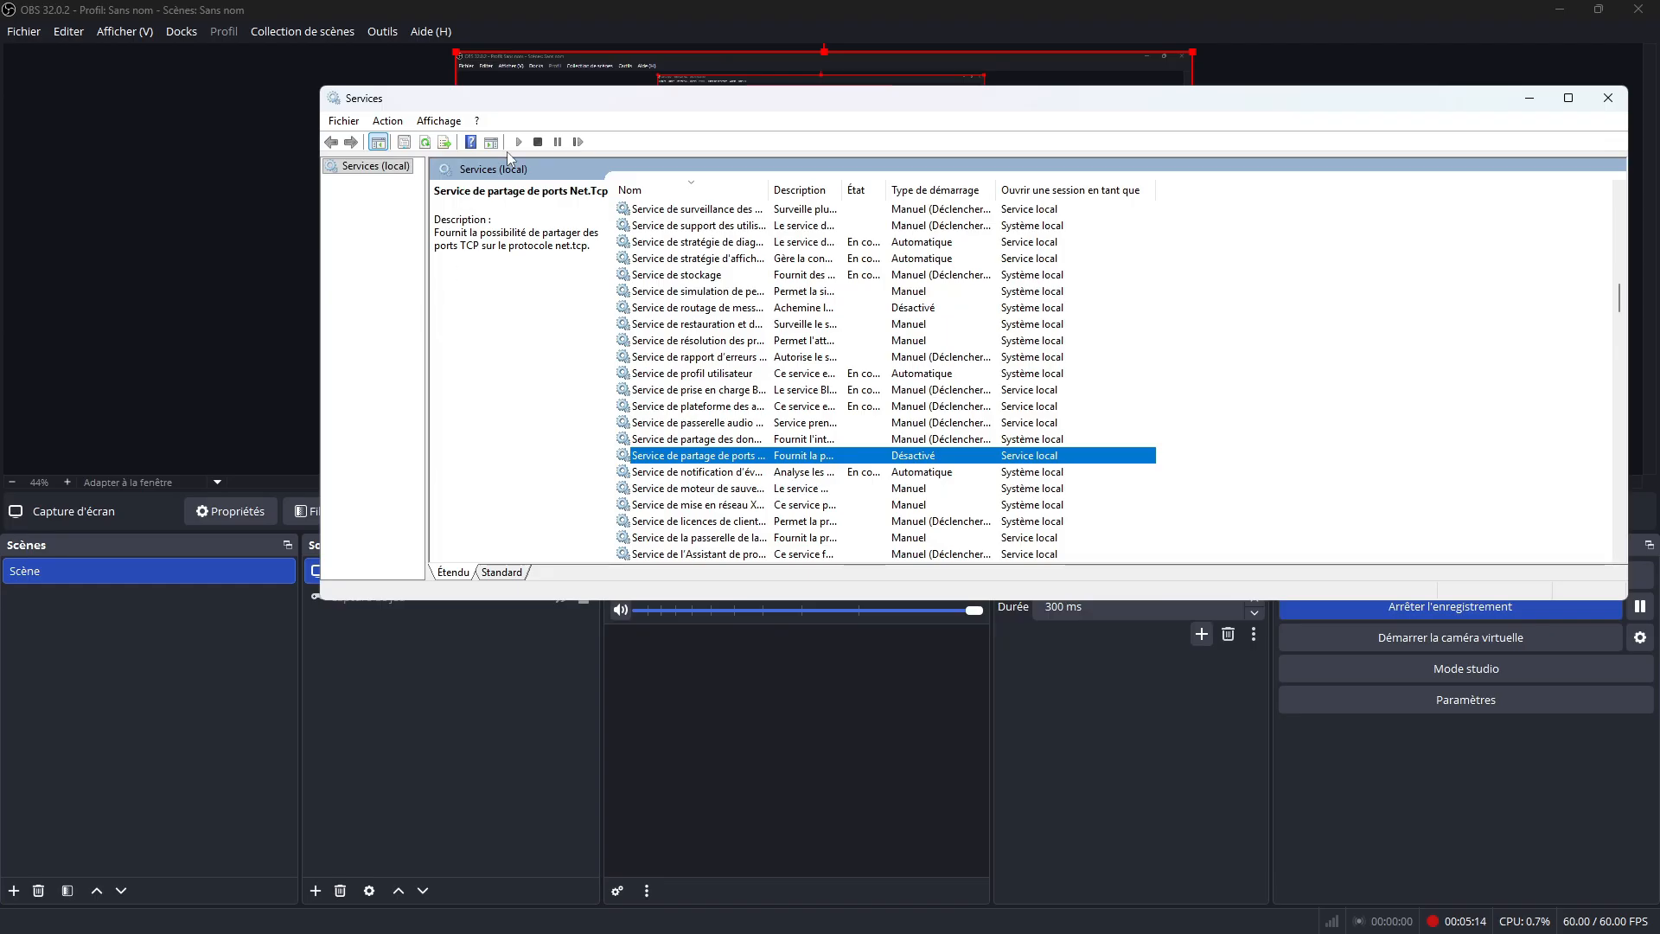
{"action": "scroll", "coordinate": [1041, 432], "scroll_direction": "down", "scroll_amount": 1}
{"action": "scroll", "coordinate": [1042, 432], "scroll_direction": "down", "scroll_amount": 1}
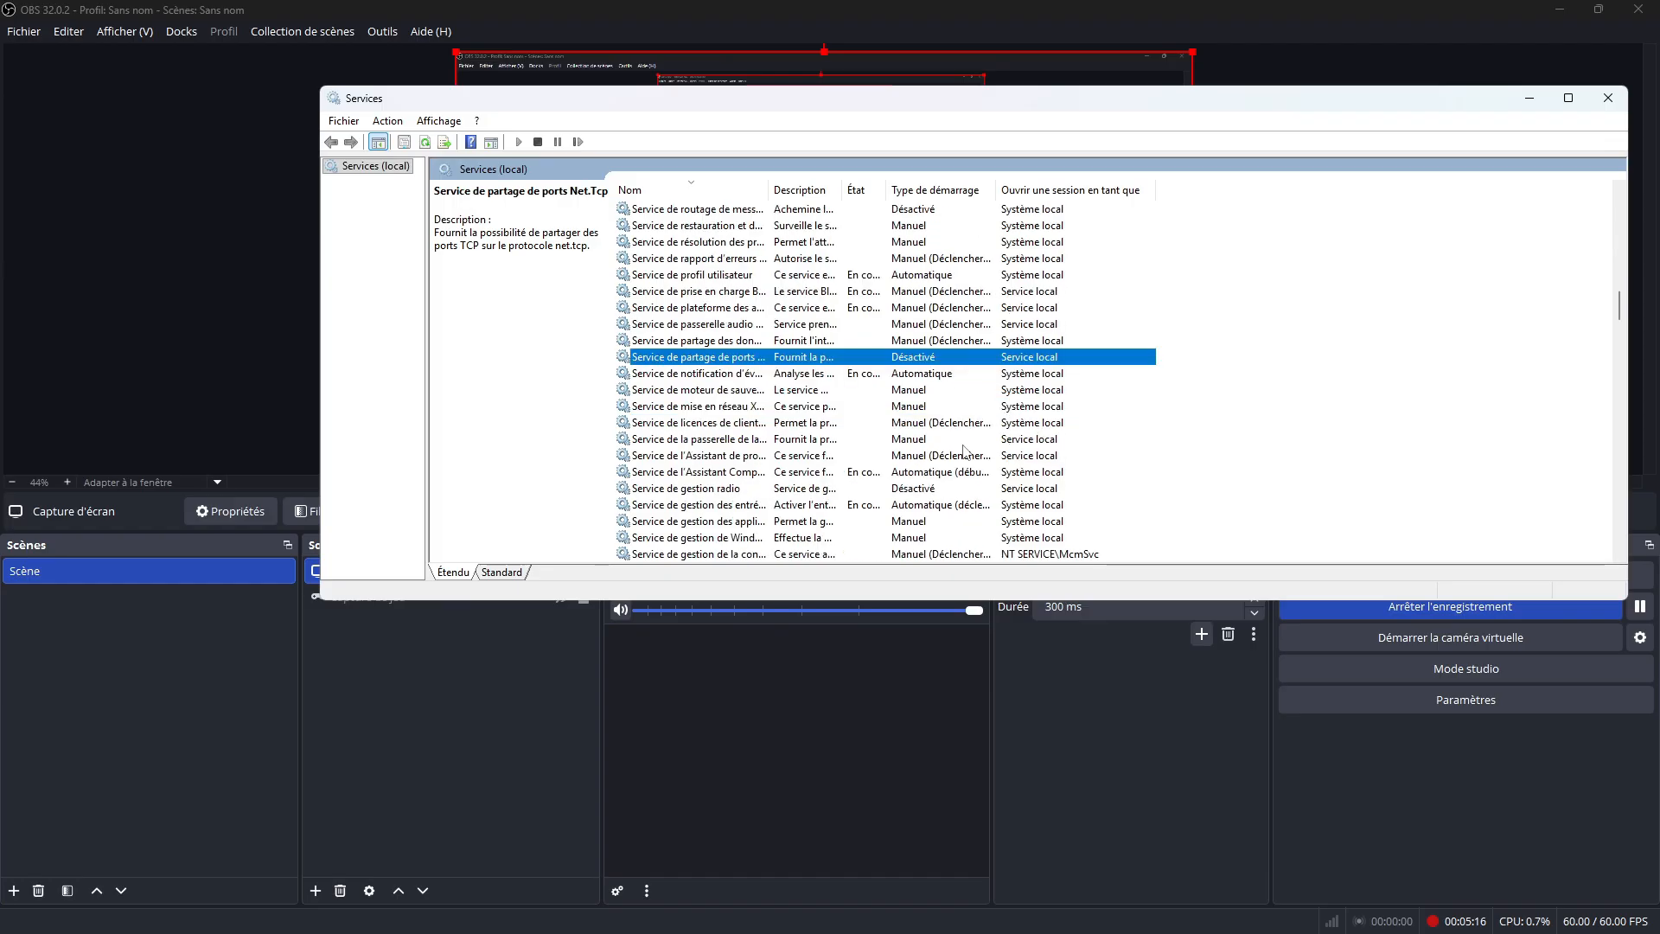
{"action": "left_click", "coordinate": [711, 489]}
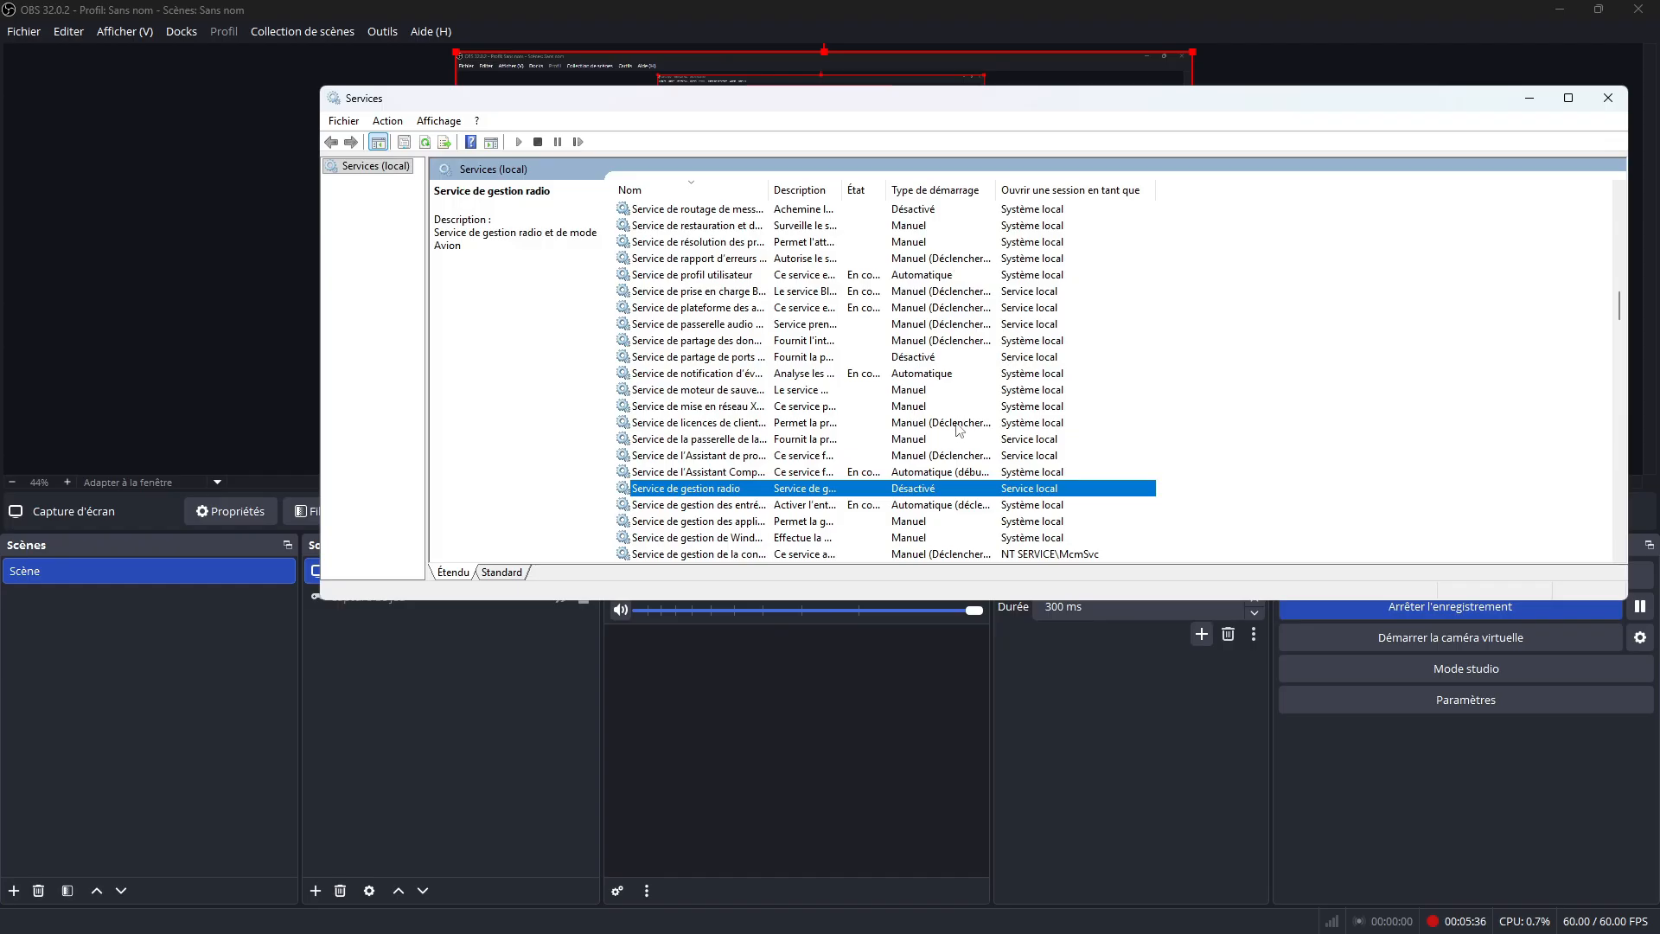
Step: Read the descriptions of the disabled Service de géolocalisation and Service de démo du magasin
{"action": "scroll", "coordinate": [950, 433], "scroll_direction": "down", "scroll_amount": 1}
{"action": "left_click", "coordinate": [718, 522]}
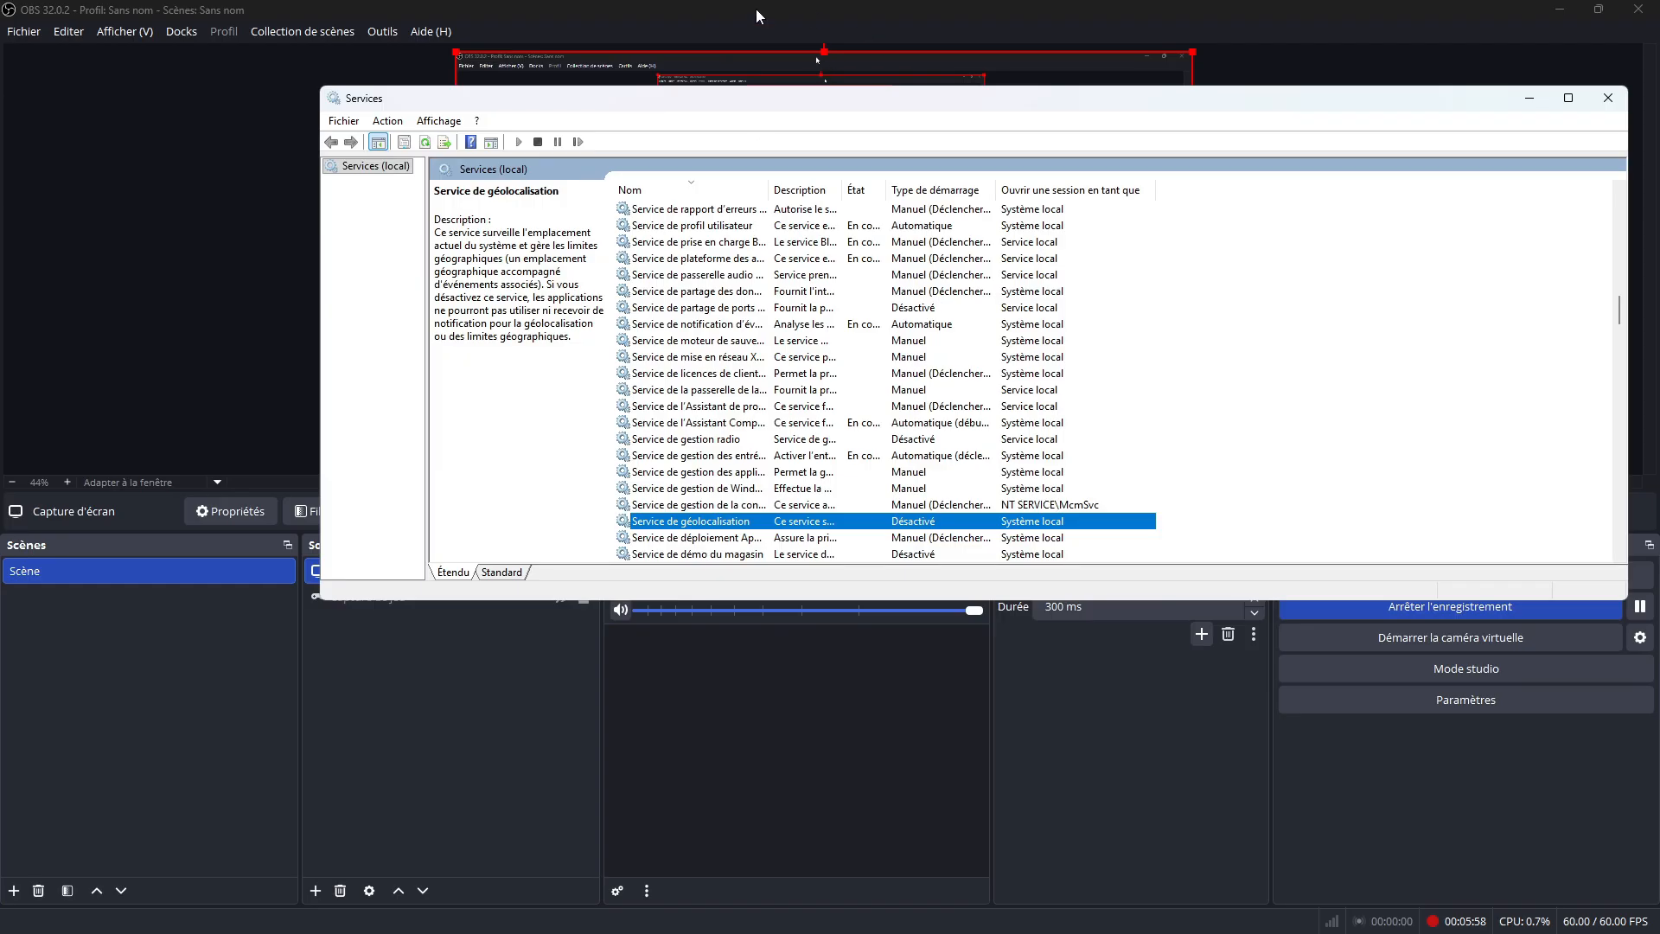
{"action": "scroll", "coordinate": [725, 516], "scroll_direction": "down", "scroll_amount": 1}
{"action": "left_click", "coordinate": [726, 506]}
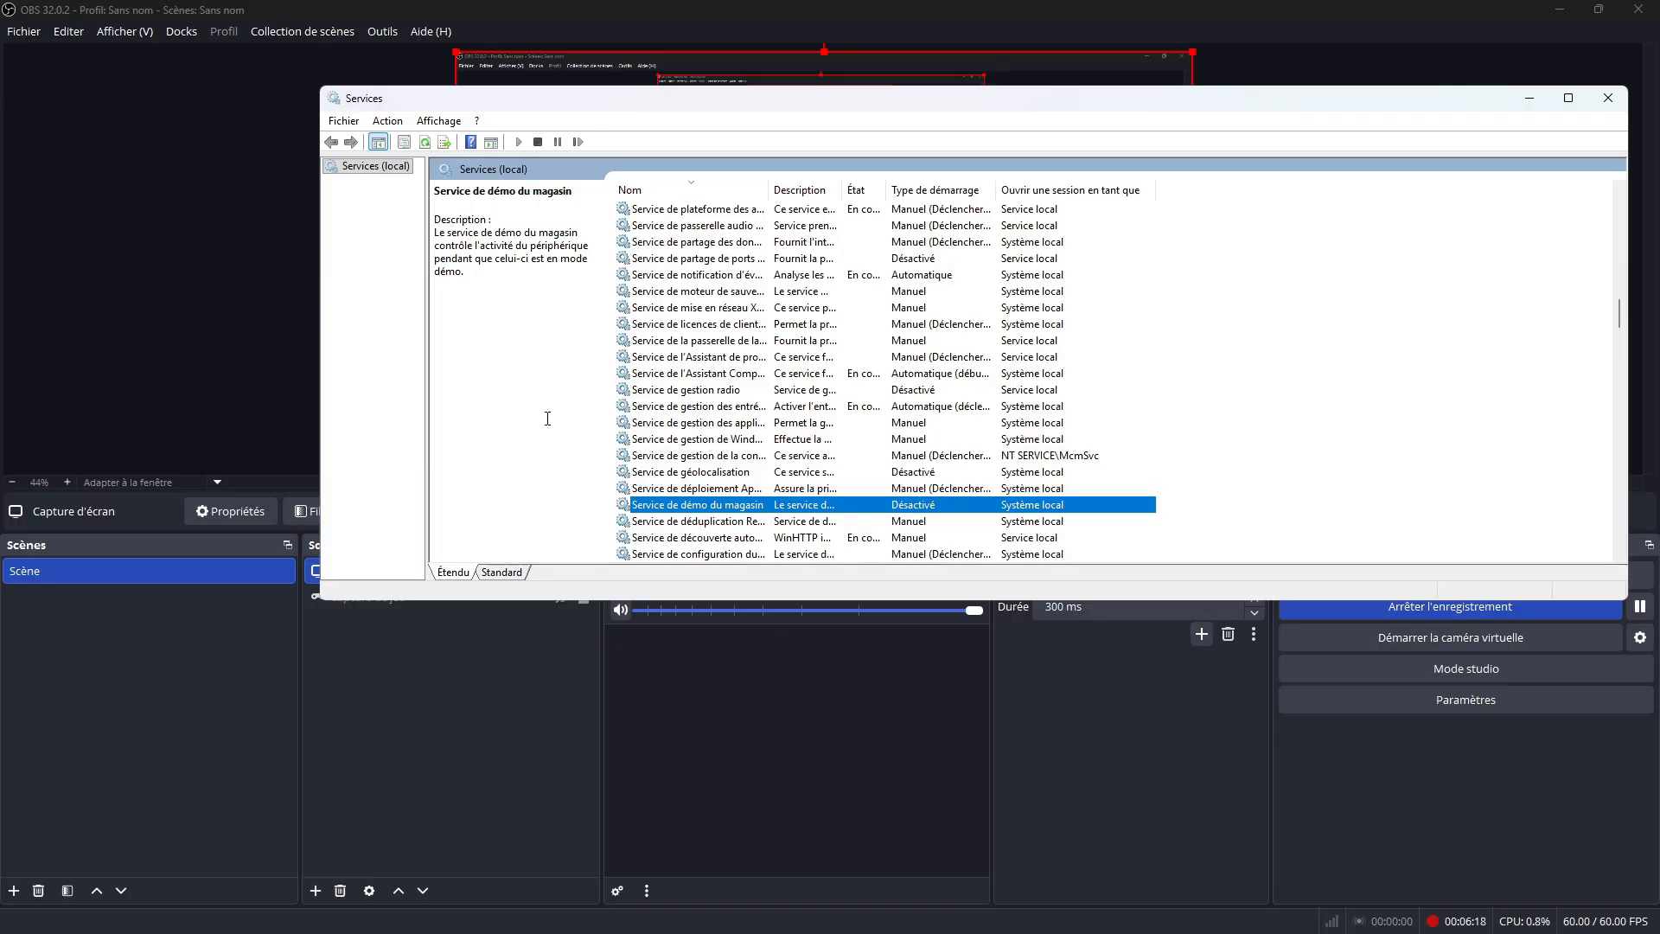
Step: Read the descriptions of the disabled Service AVCTP, Service AssignedAccessManager and Service Arrêt de l'invité Microsoft Hyper-V entries
{"action": "scroll", "coordinate": [906, 448], "scroll_direction": "down", "scroll_amount": 2}
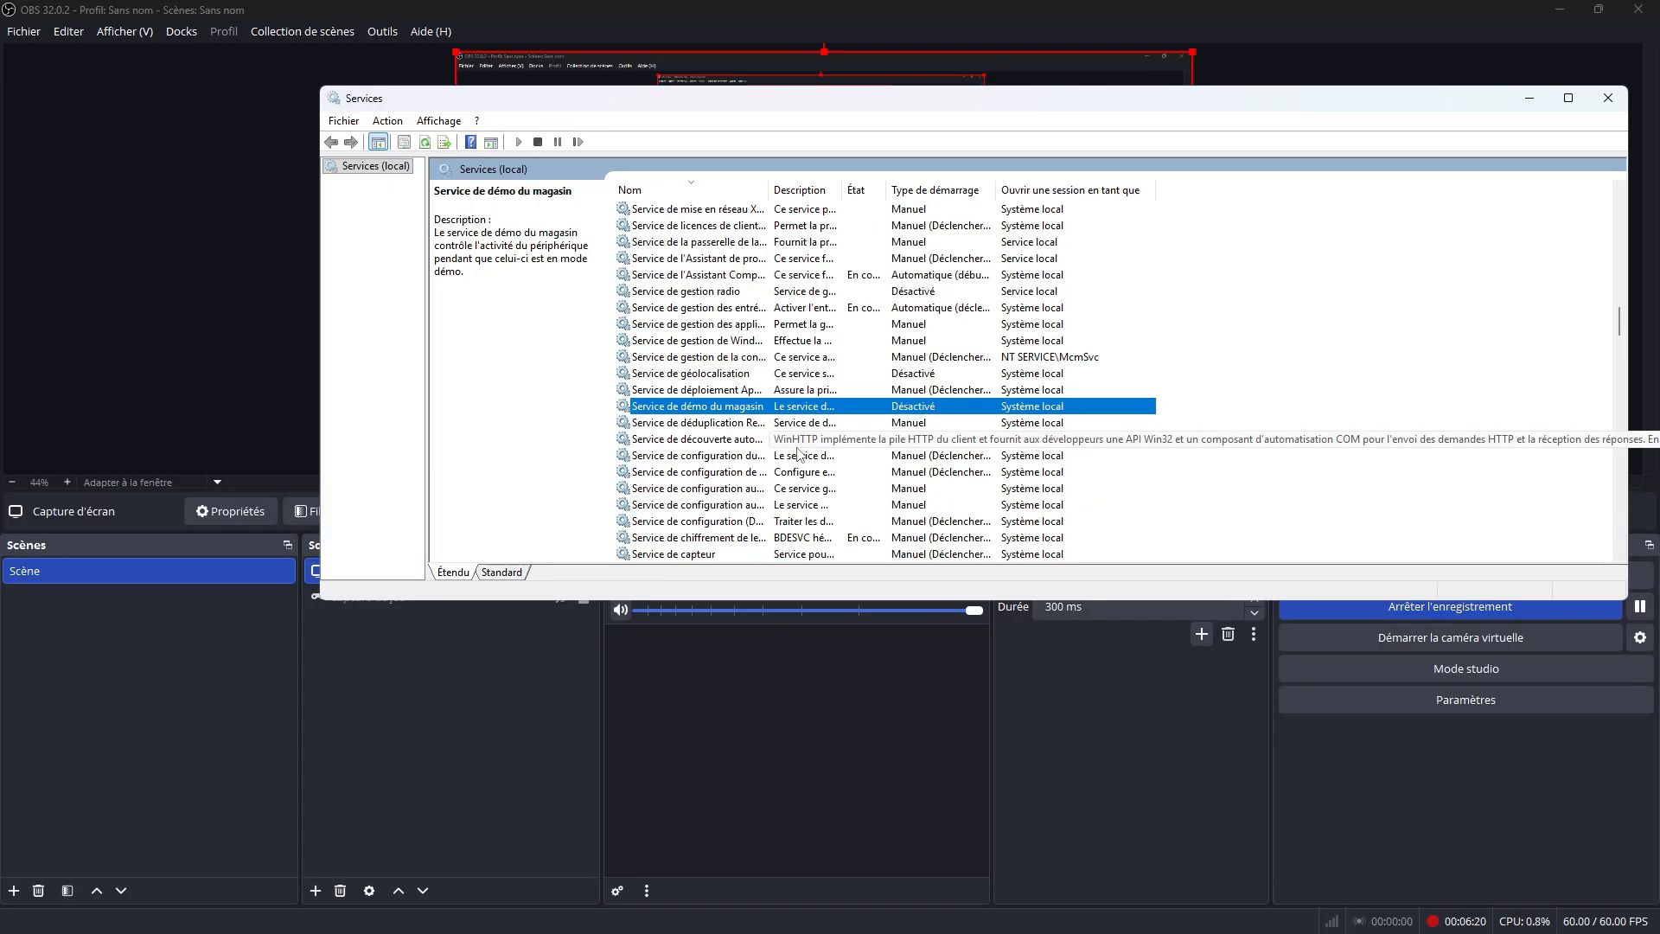
{"action": "scroll", "coordinate": [947, 406], "scroll_direction": "down", "scroll_amount": 2}
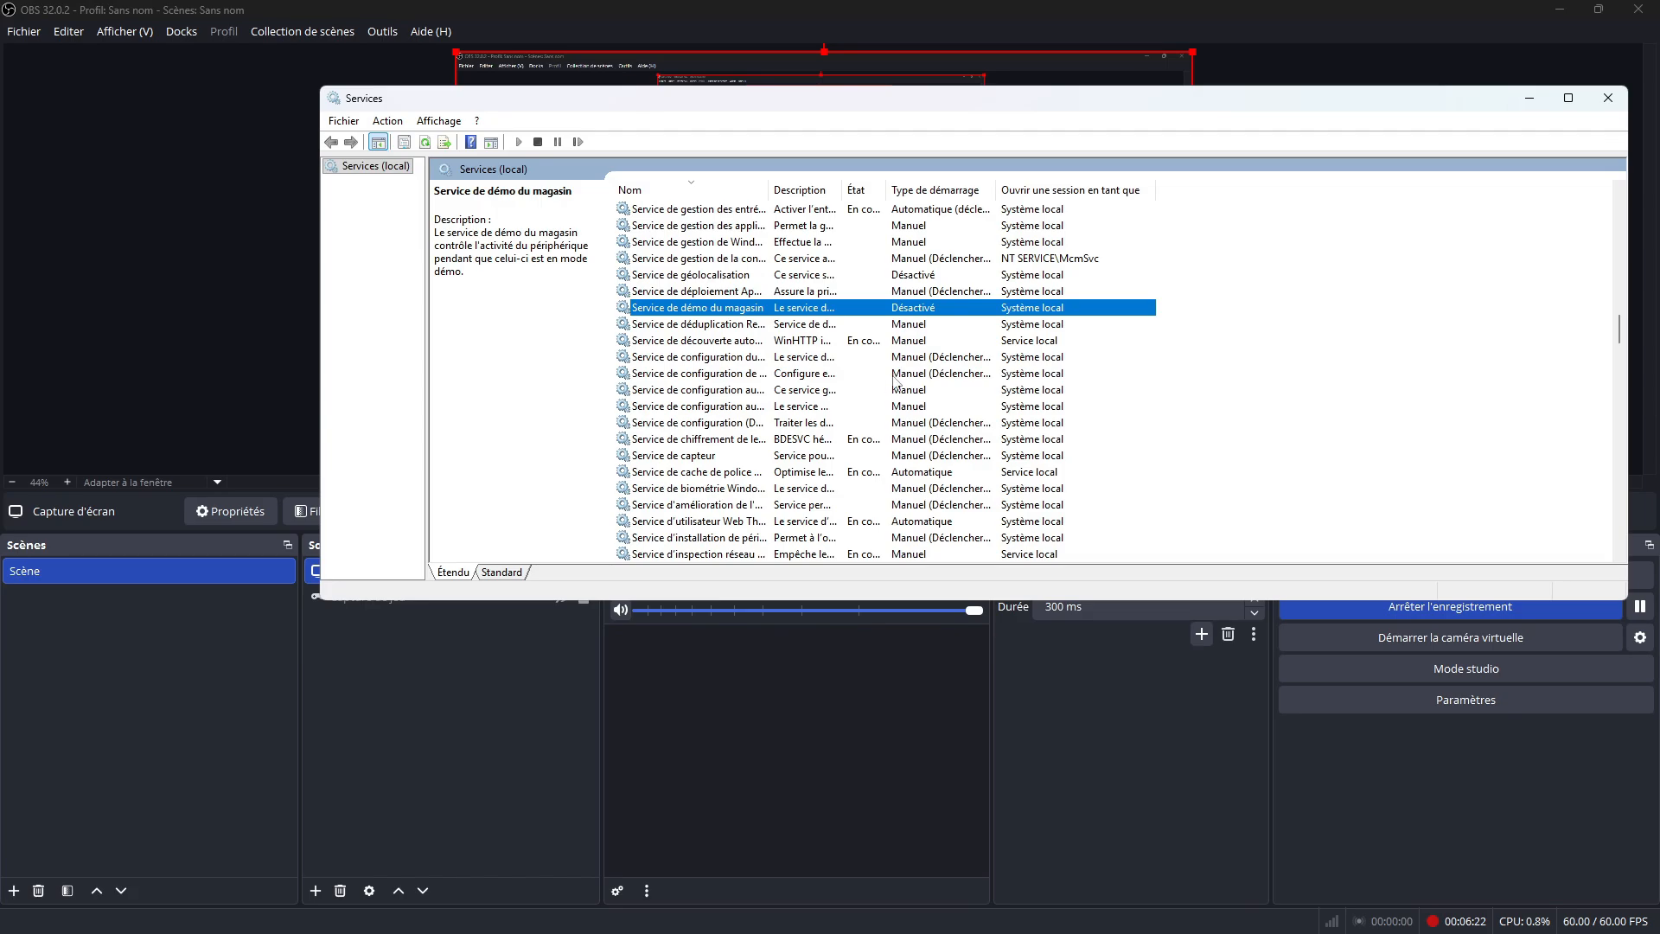
{"action": "scroll", "coordinate": [896, 381], "scroll_direction": "down", "scroll_amount": 4}
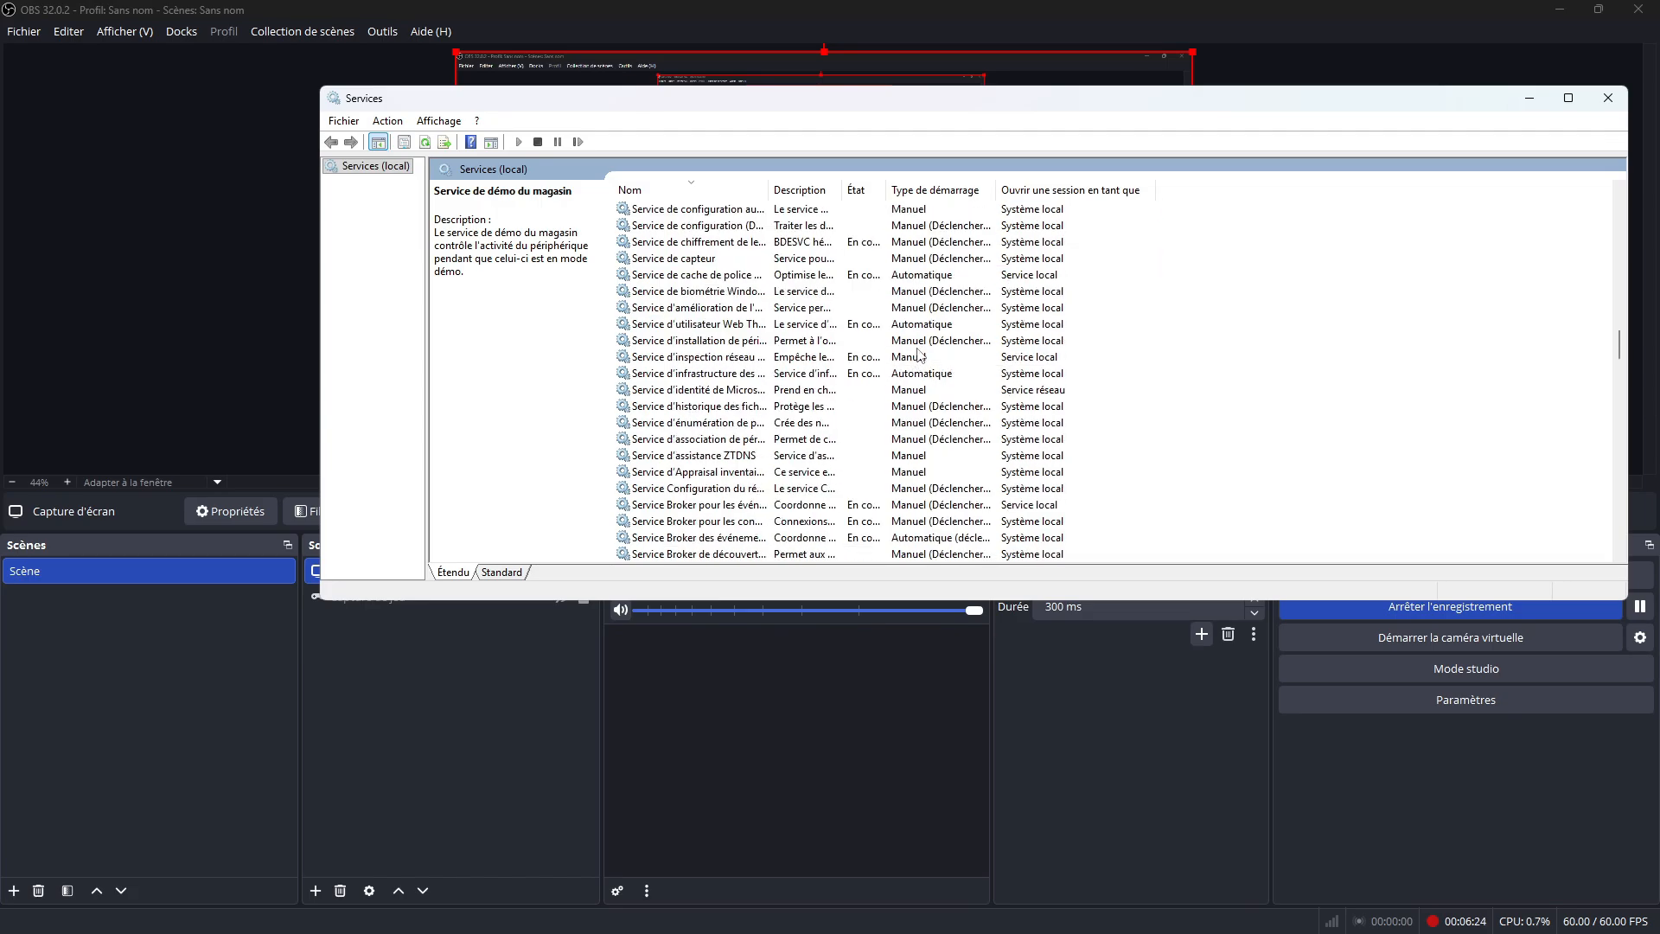
{"action": "scroll", "coordinate": [963, 368], "scroll_direction": "down", "scroll_amount": 2}
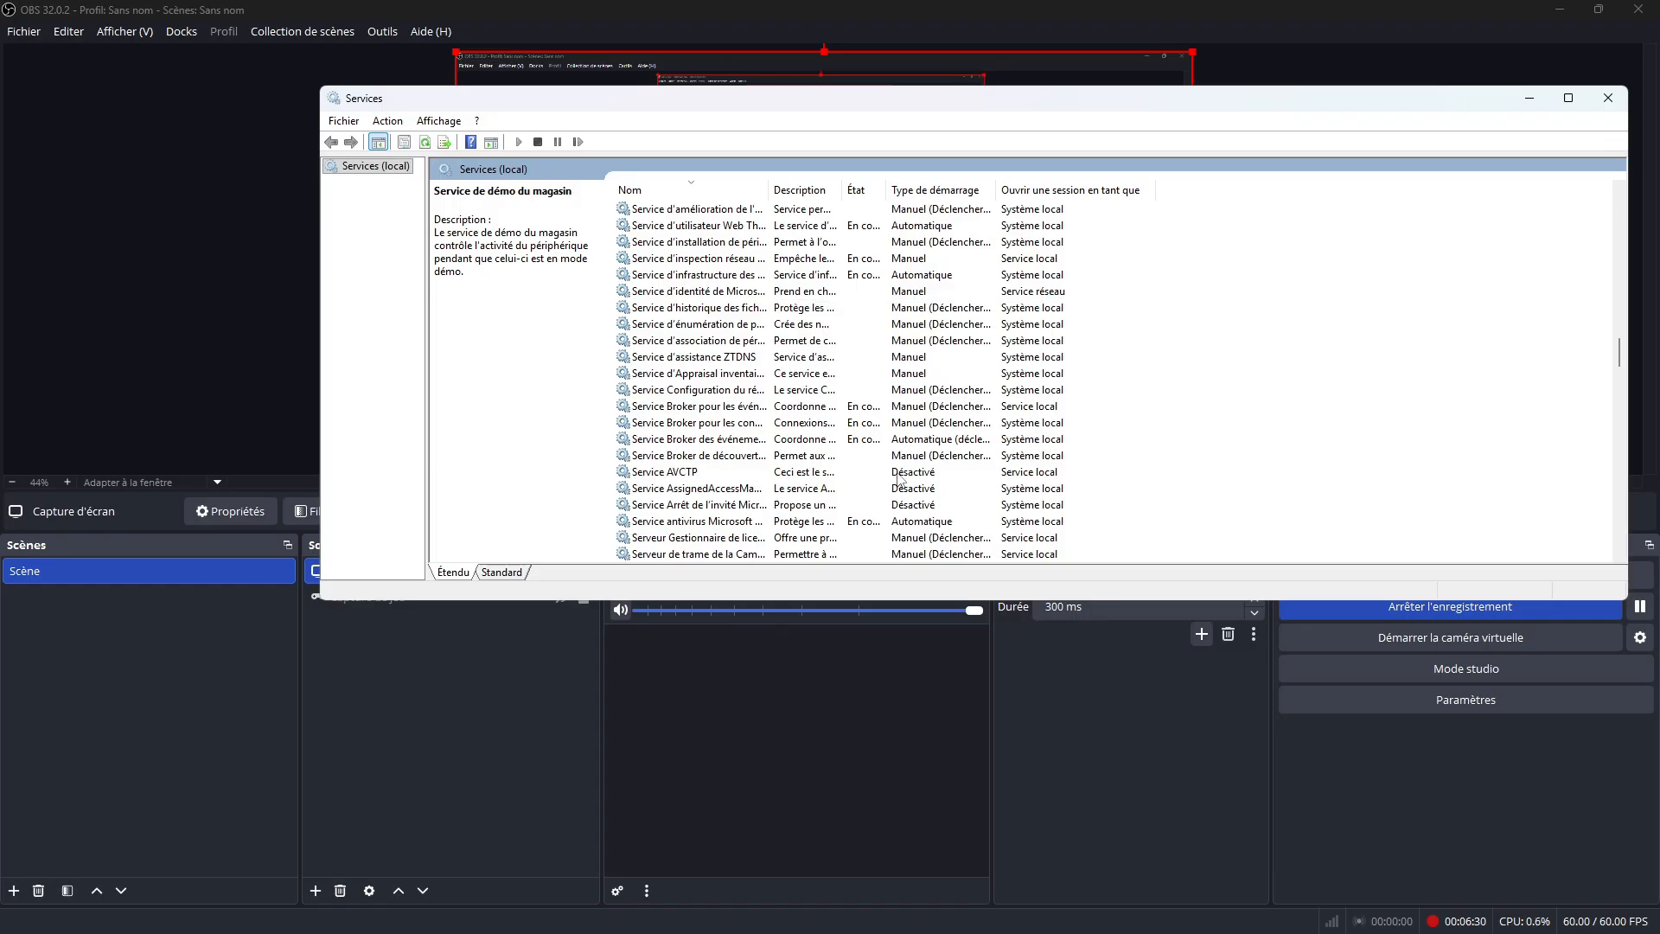
{"action": "left_click", "coordinate": [732, 473]}
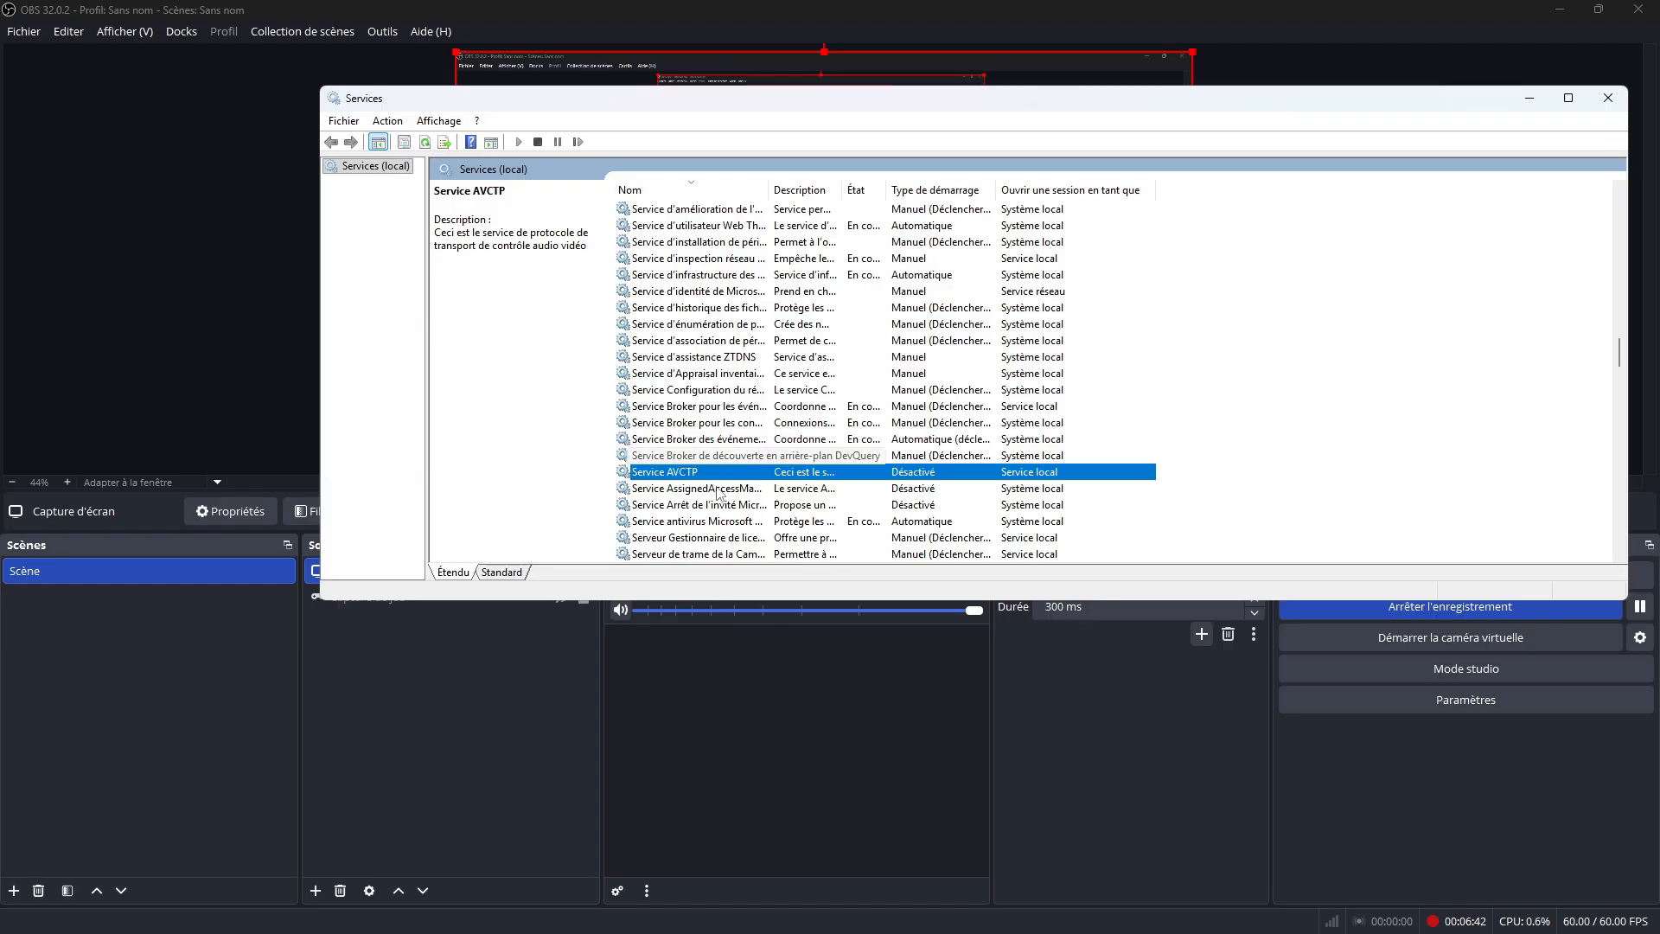
{"action": "key", "text": "Down"}
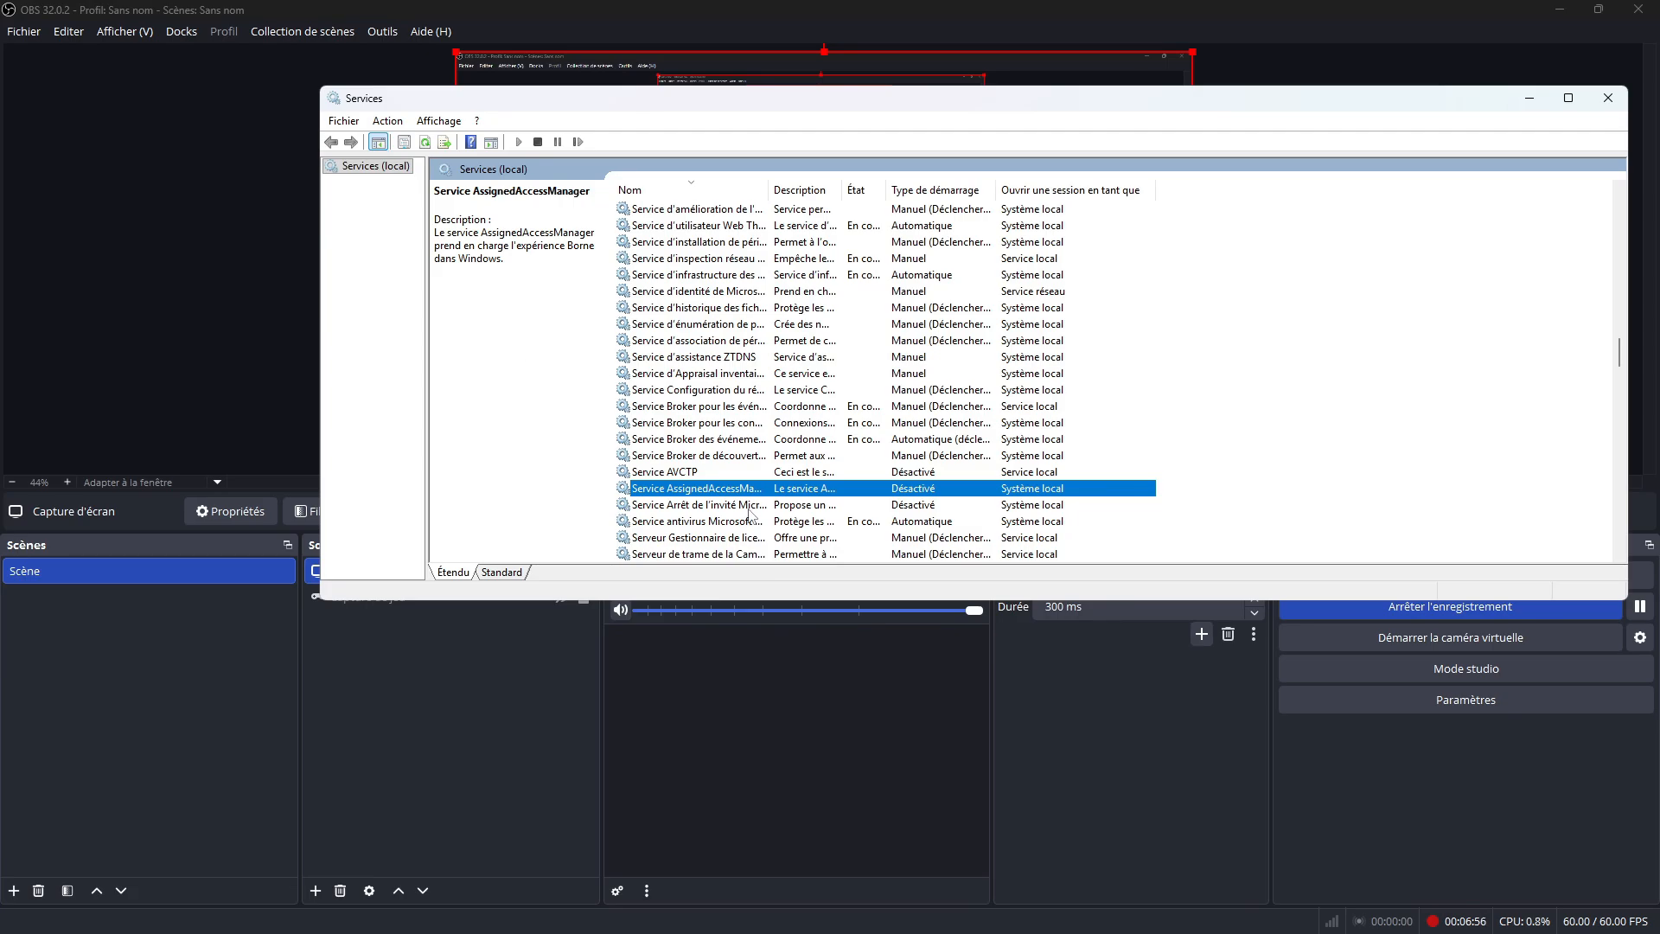
{"action": "key", "text": "Down"}
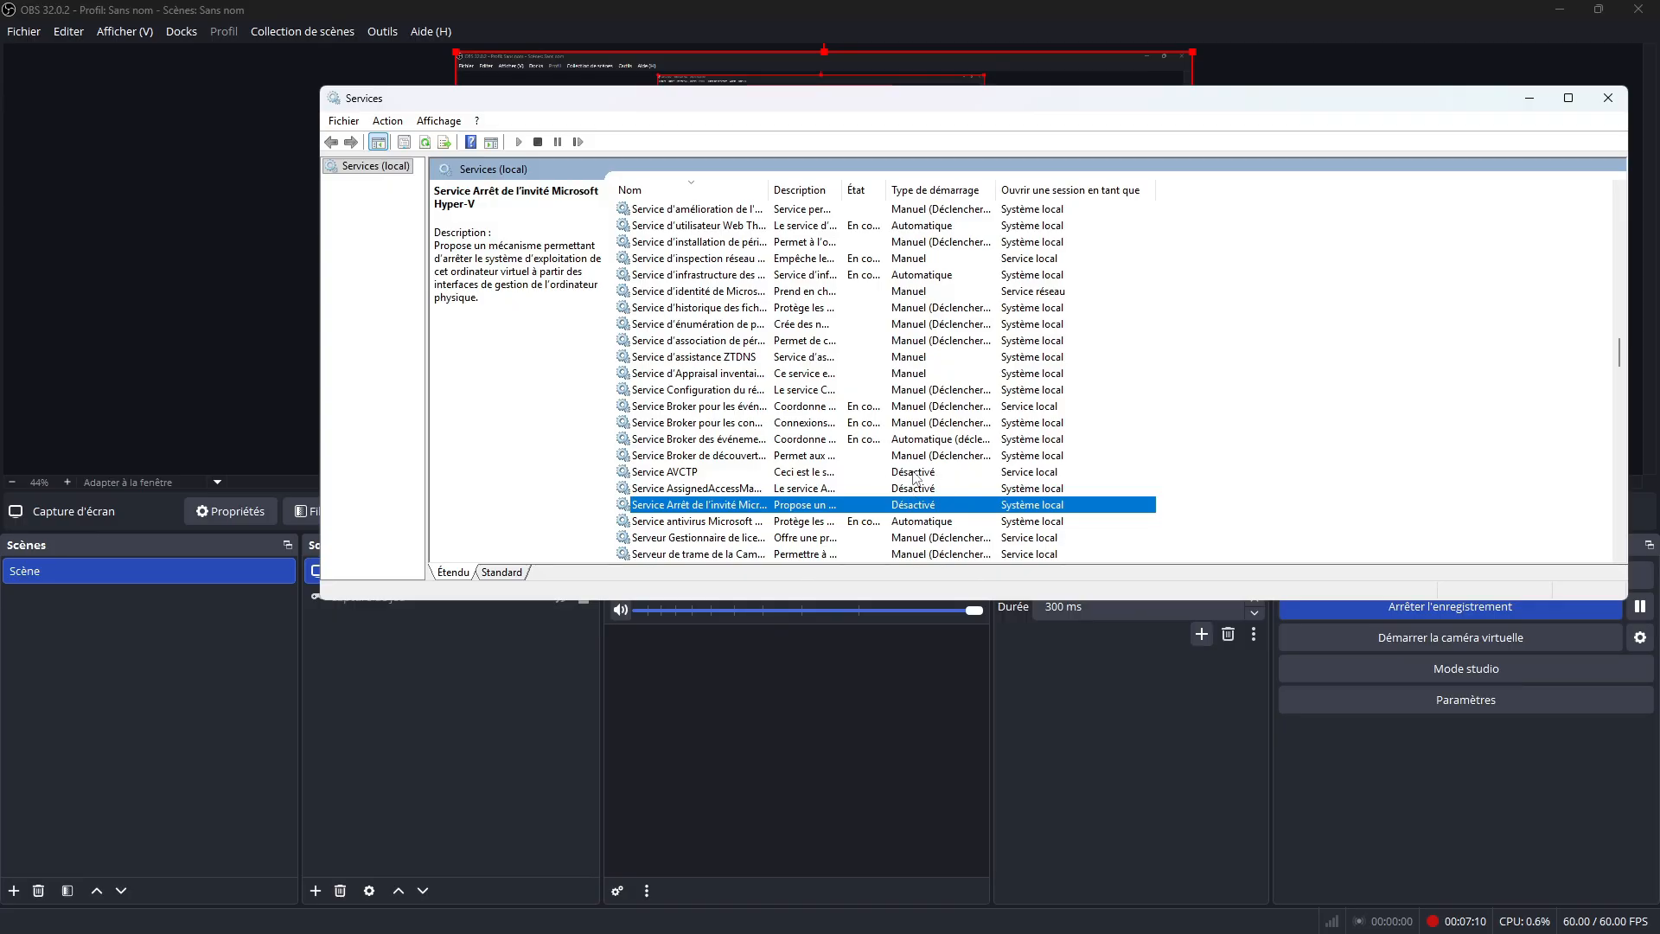
Step: Read the descriptions of the disabled Routage et accès distant, Requête du service VSS Hyper-V and Registre à distance services
{"action": "scroll", "coordinate": [1018, 467], "scroll_direction": "down", "scroll_amount": 3}
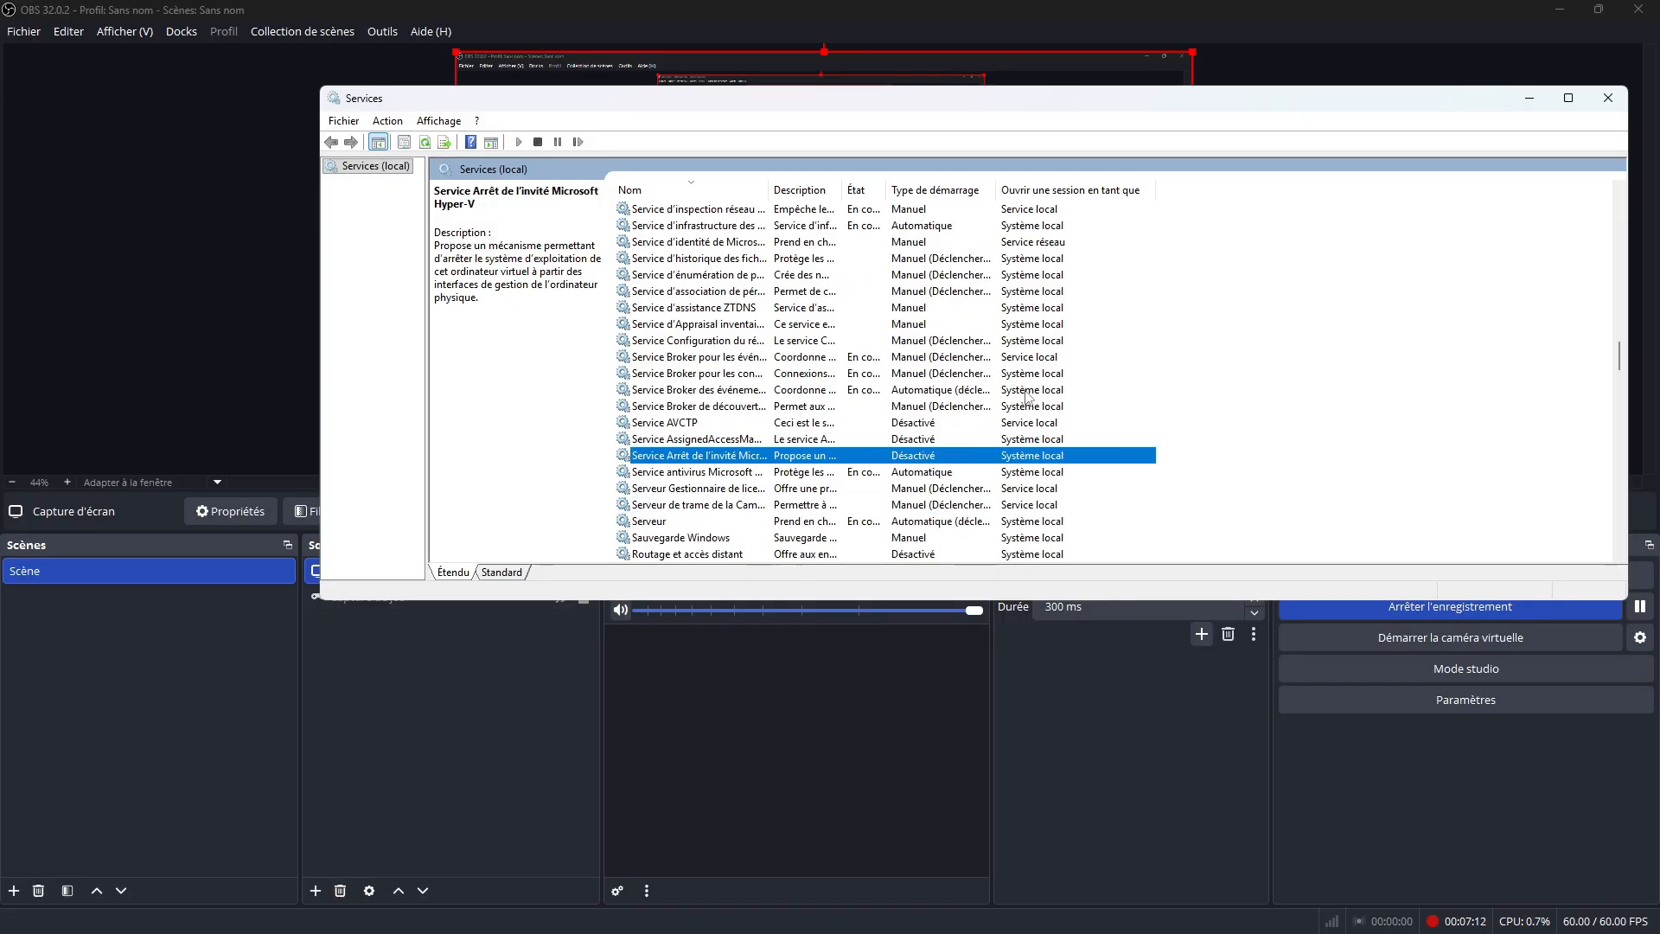
{"action": "scroll", "coordinate": [1008, 422], "scroll_direction": "down", "scroll_amount": 1}
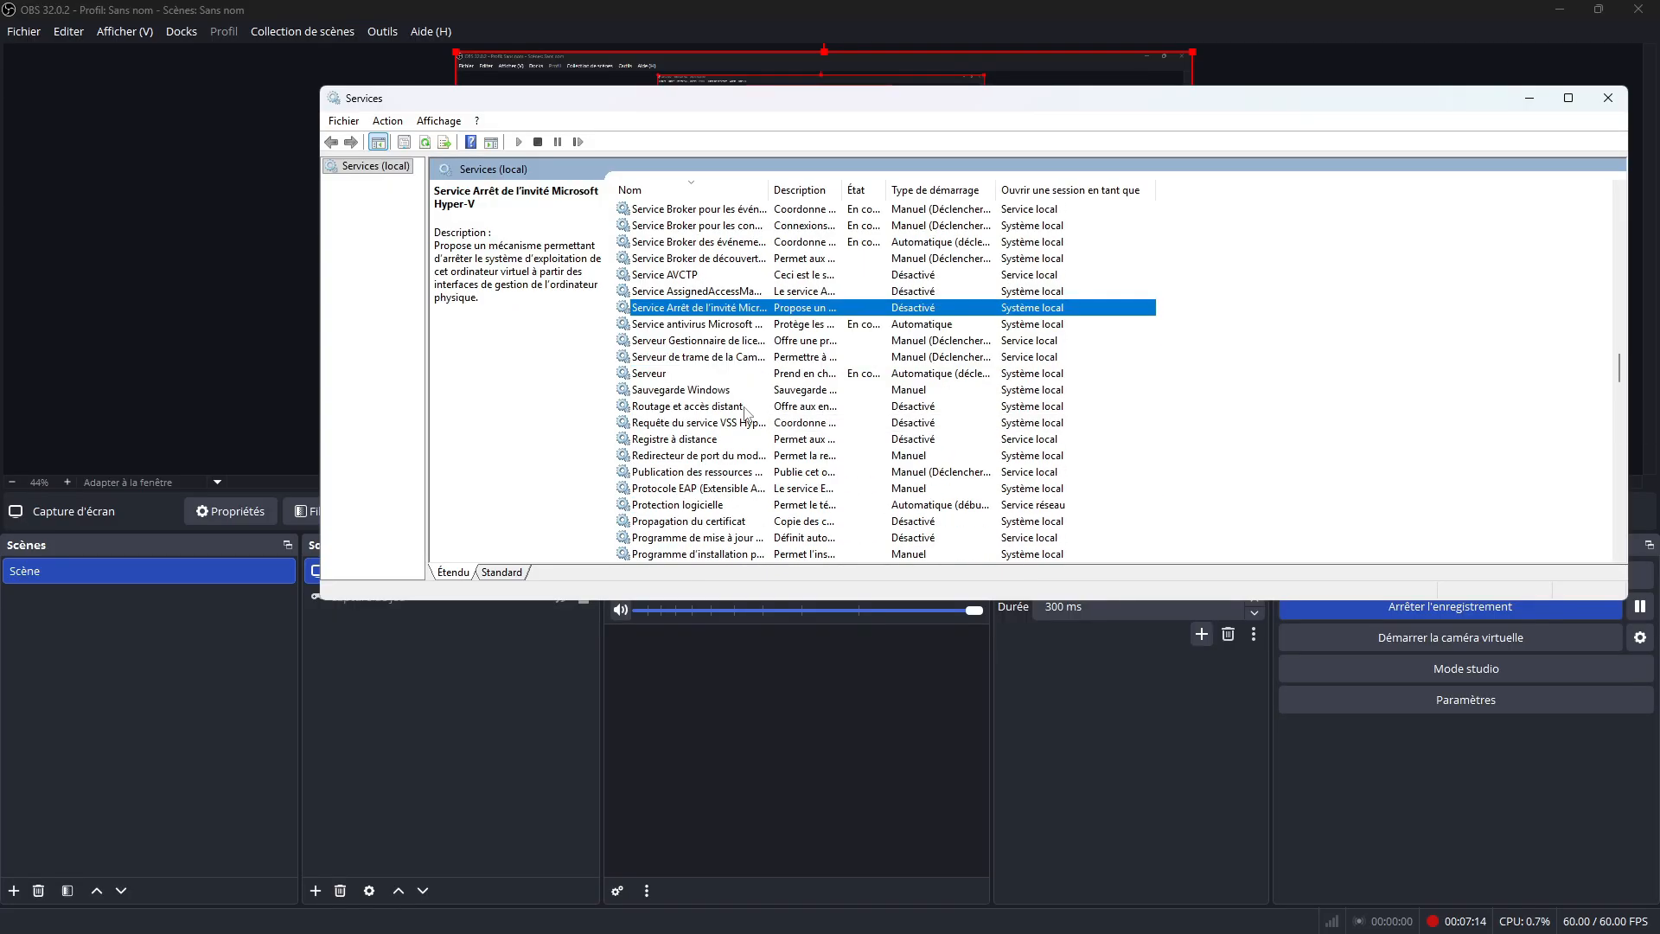
{"action": "left_click", "coordinate": [914, 408]}
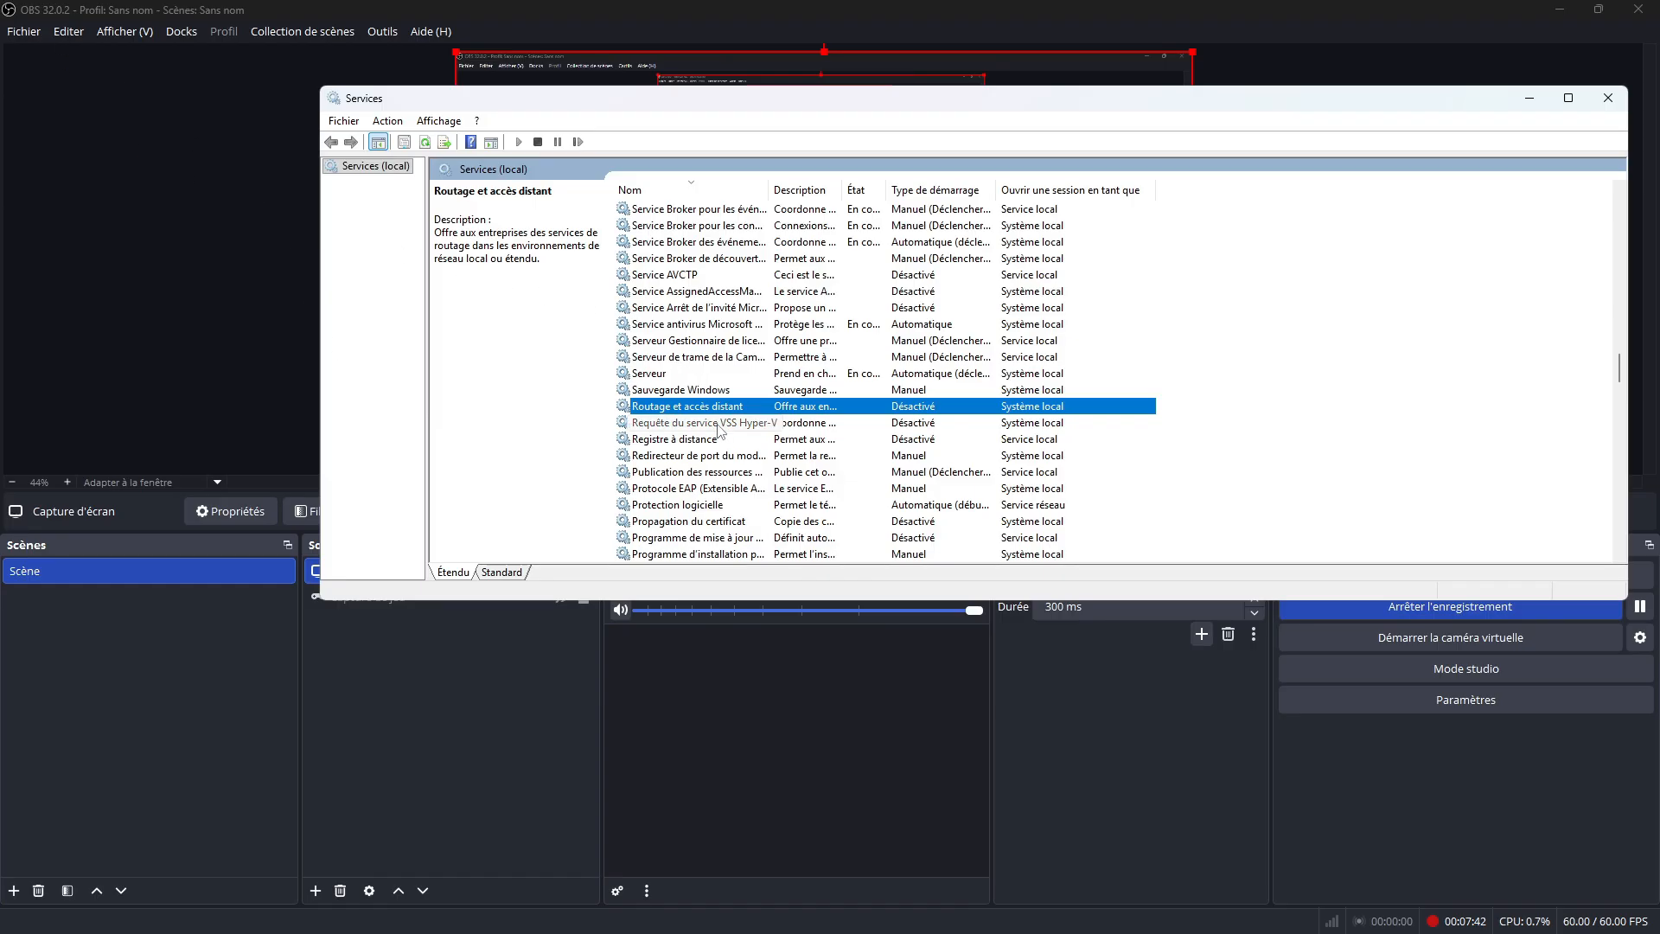
{"action": "left_click", "coordinate": [673, 424]}
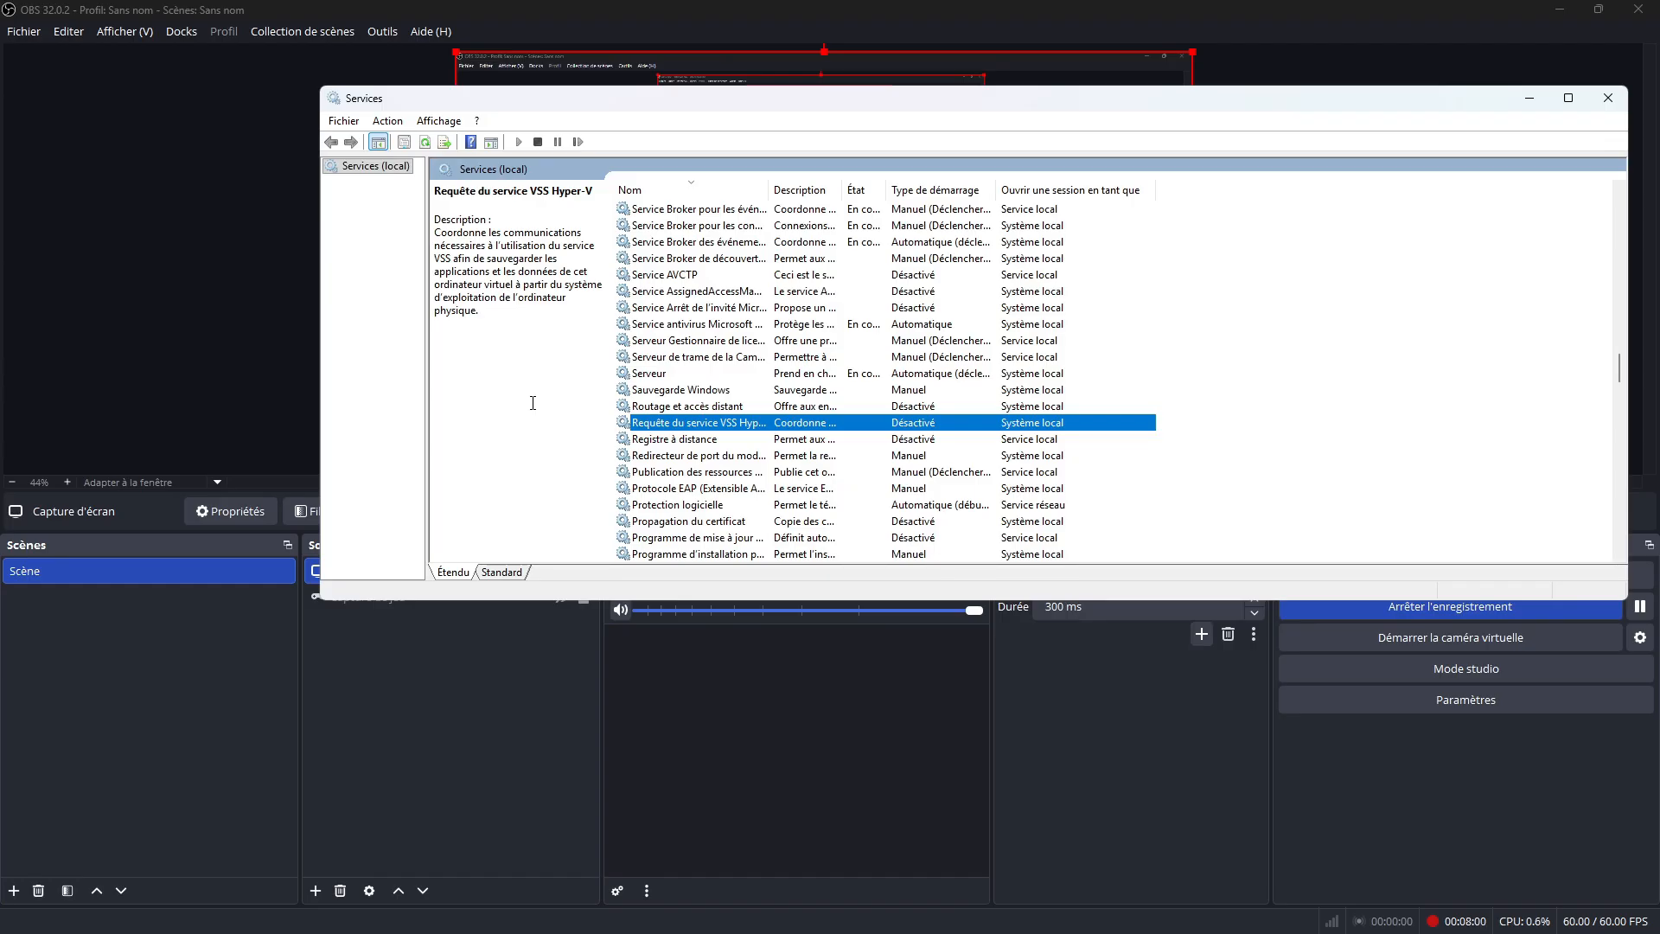
{"action": "left_click", "coordinate": [680, 439]}
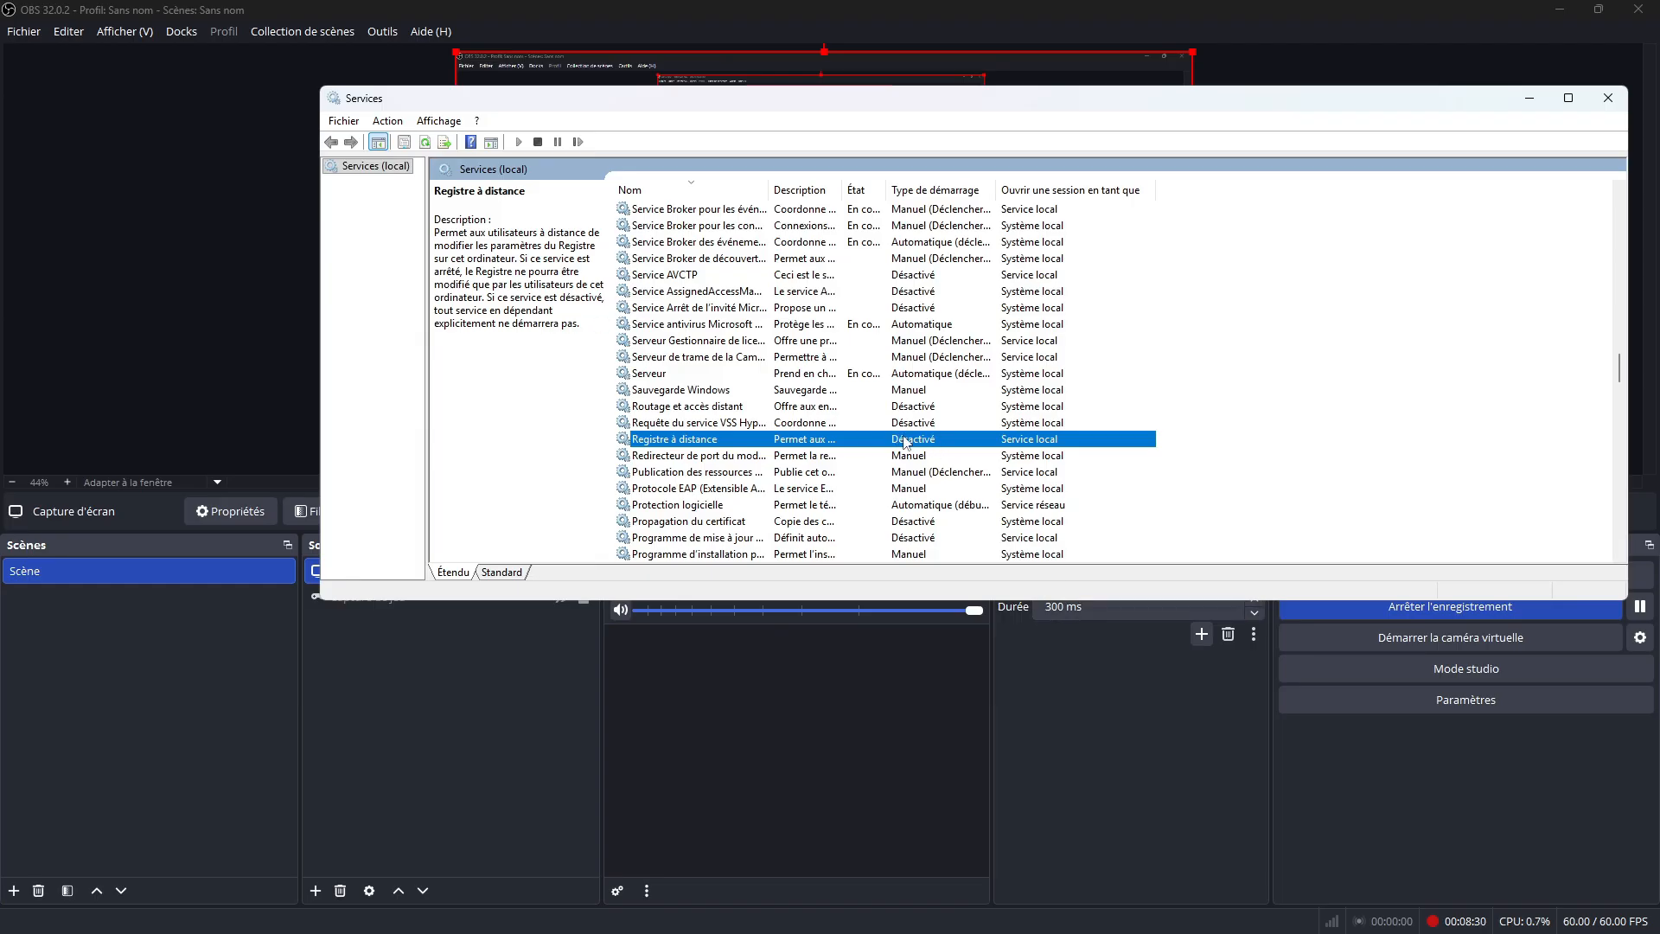
Step: Read the descriptions of the Propagation du certificat and Programme de mise à jour automatique du fuseau horaire services
{"action": "scroll", "coordinate": [907, 441], "scroll_direction": "down", "scroll_amount": 1}
{"action": "left_click", "coordinate": [726, 473]}
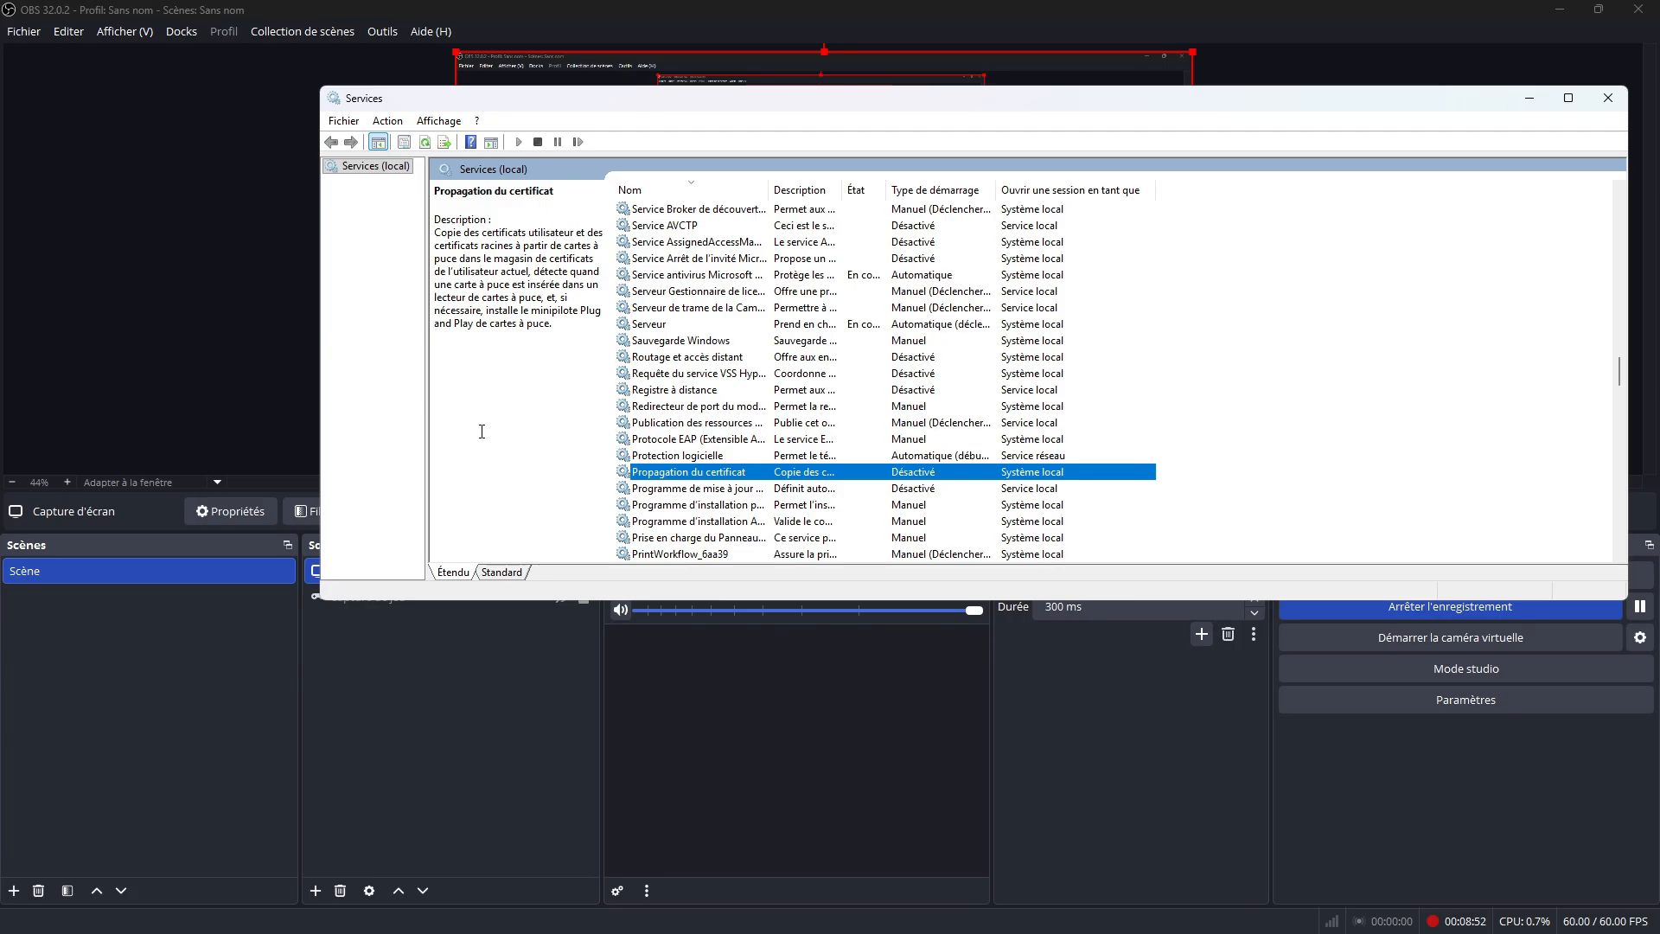
{"action": "left_click", "coordinate": [685, 489]}
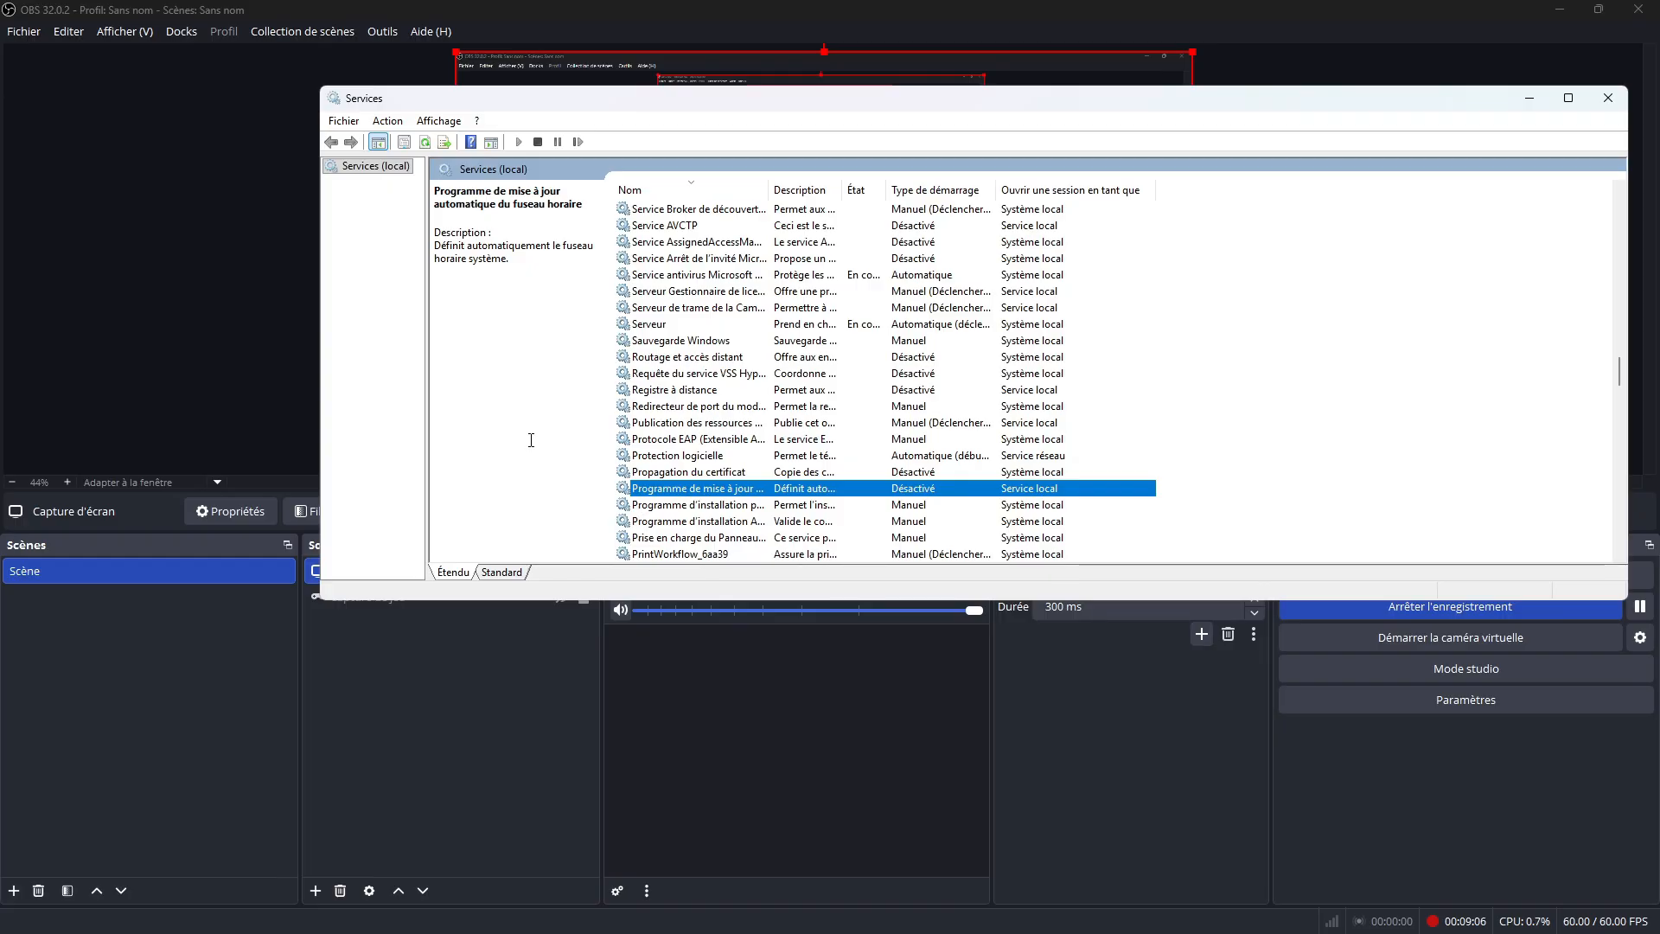
Step: Read the descriptions of the disabled Partage de connexion Internet (ICS) and Ouverture de session secondaire services
{"action": "mouse_move", "coordinate": [596, 929]}
{"action": "scroll", "coordinate": [744, 486], "scroll_direction": "down", "scroll_amount": 2}
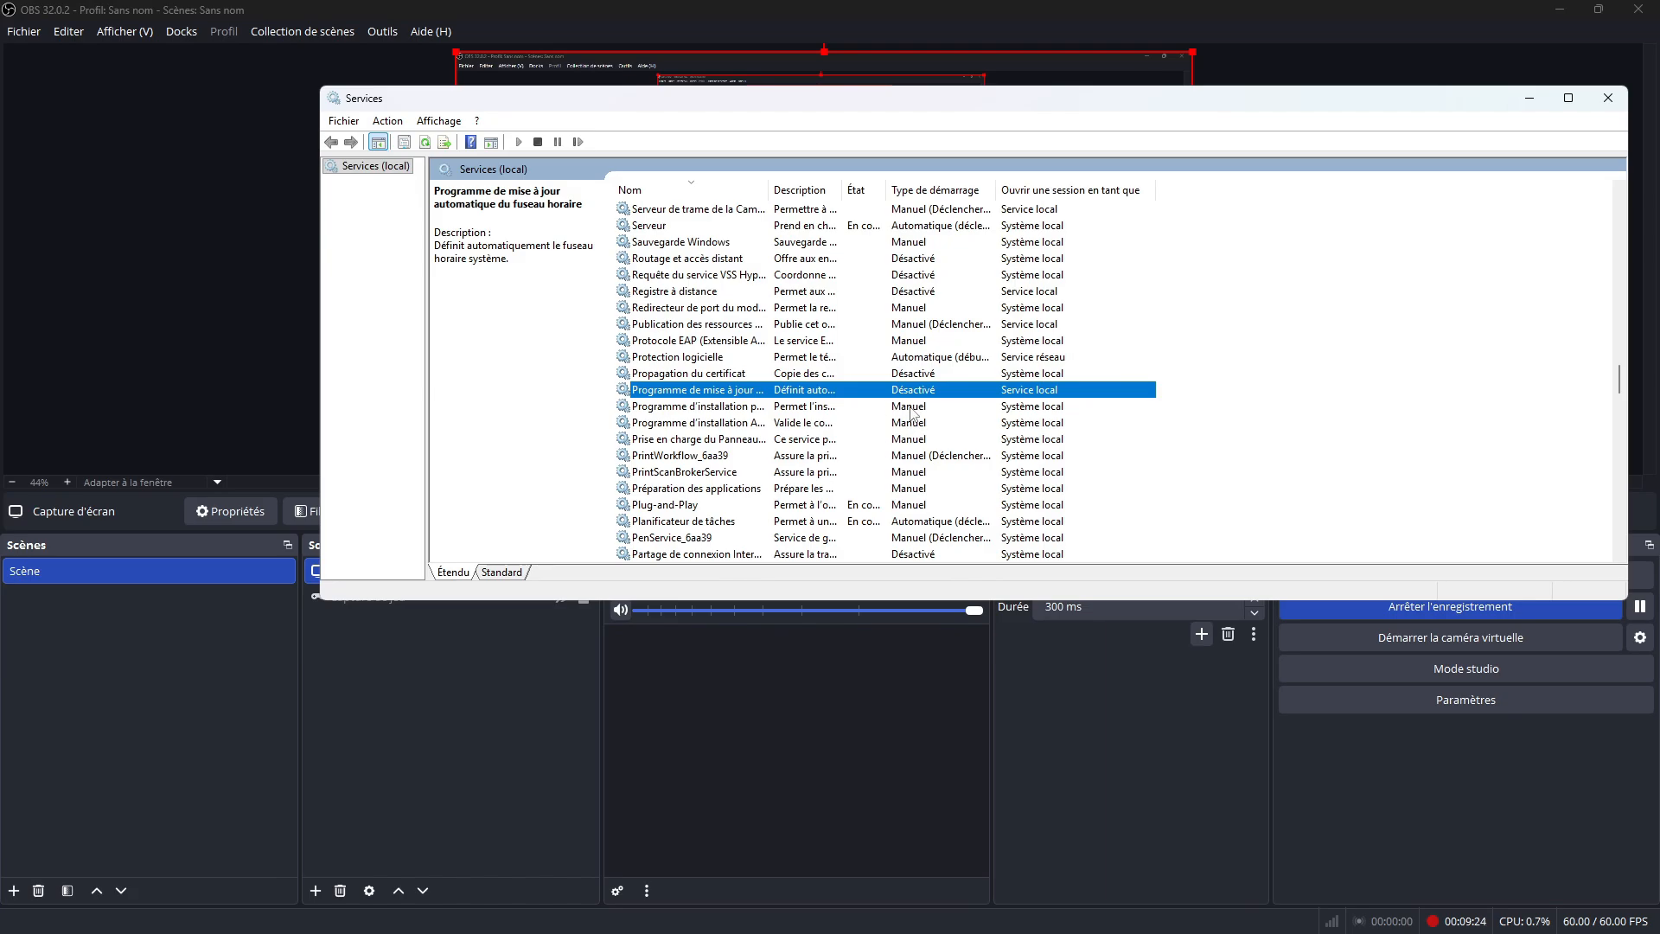
{"action": "scroll", "coordinate": [951, 419], "scroll_direction": "down", "scroll_amount": 2}
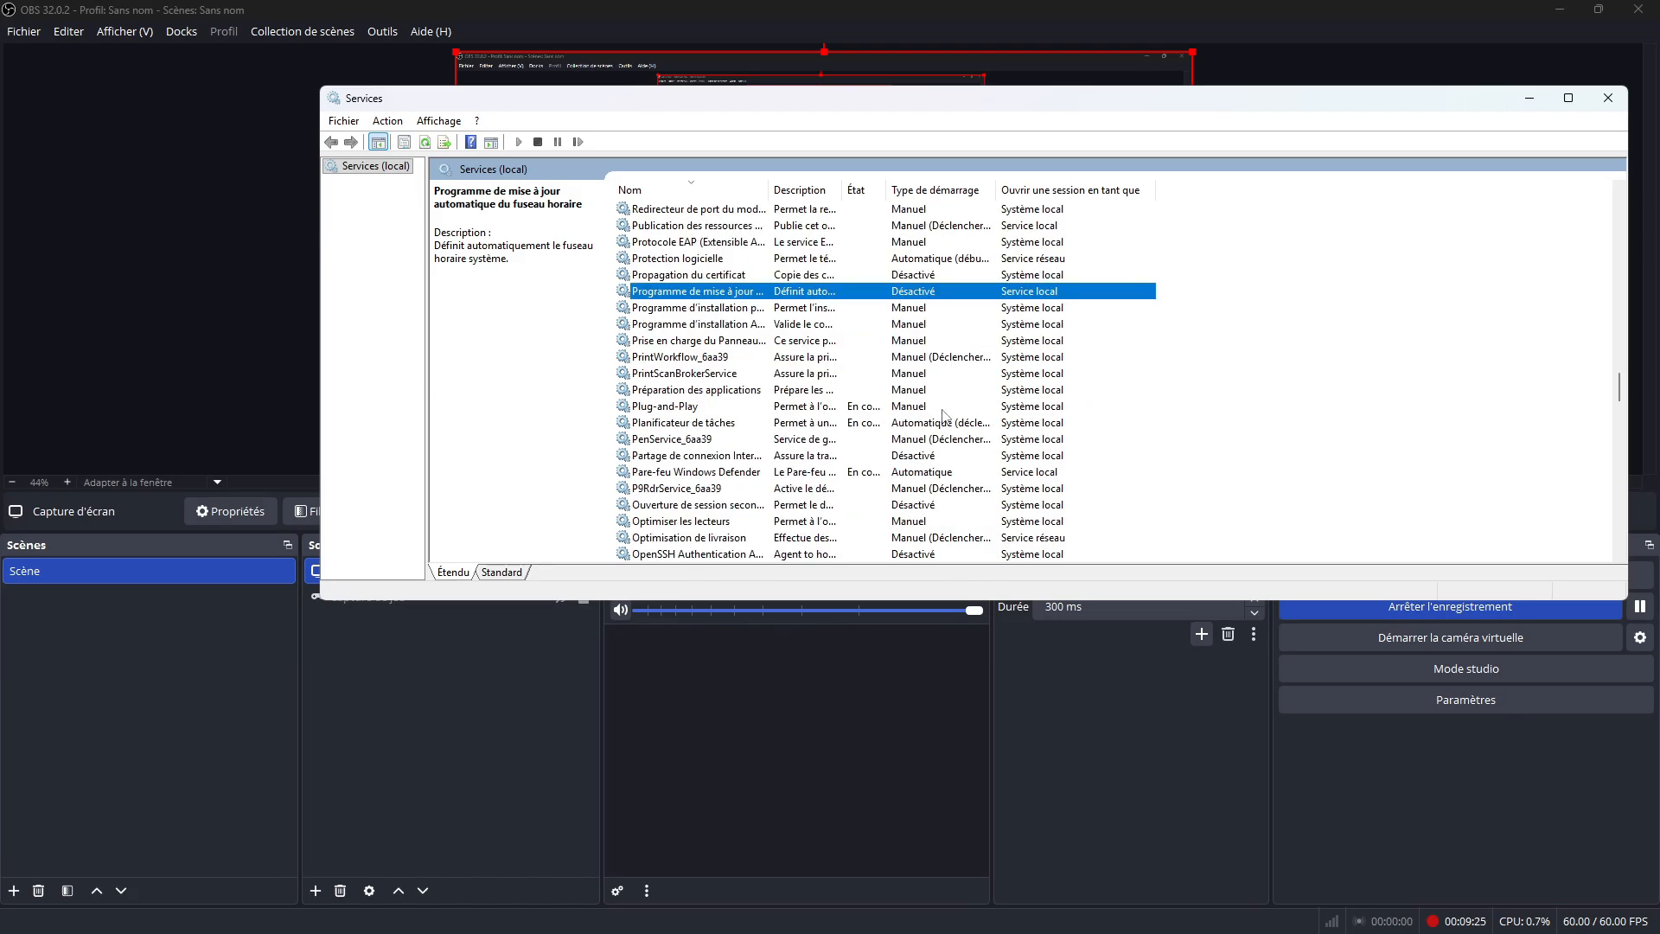
{"action": "left_click", "coordinate": [723, 455]}
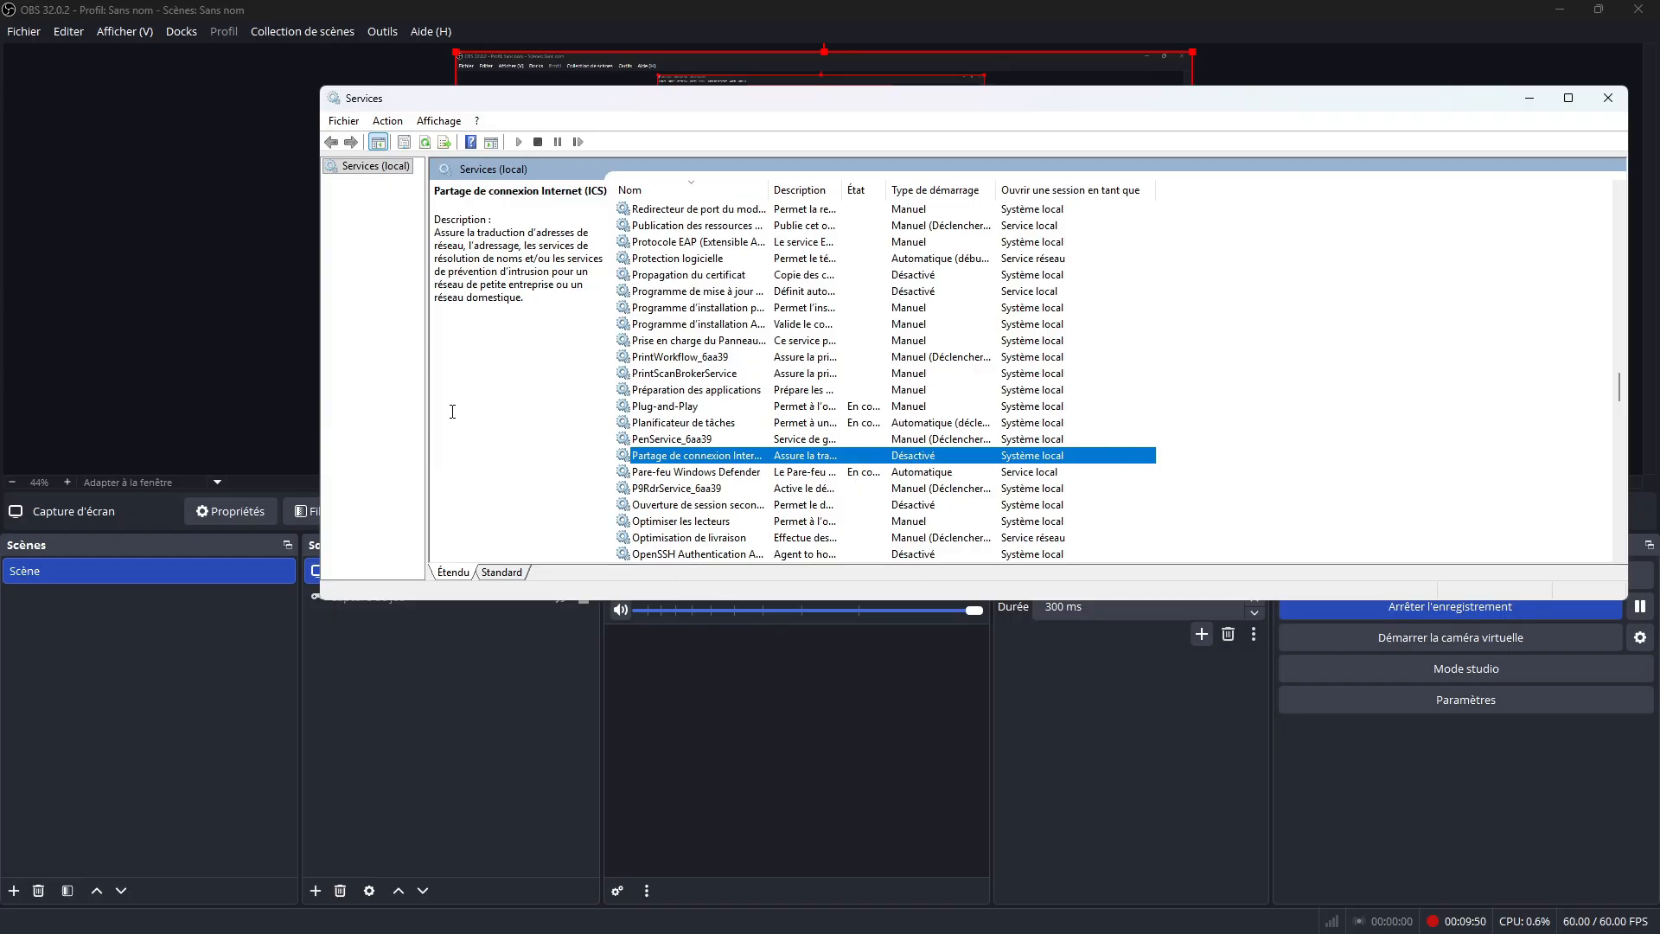
{"action": "mouse_move", "coordinate": [1301, 931]}
{"action": "left_click", "coordinate": [722, 507]}
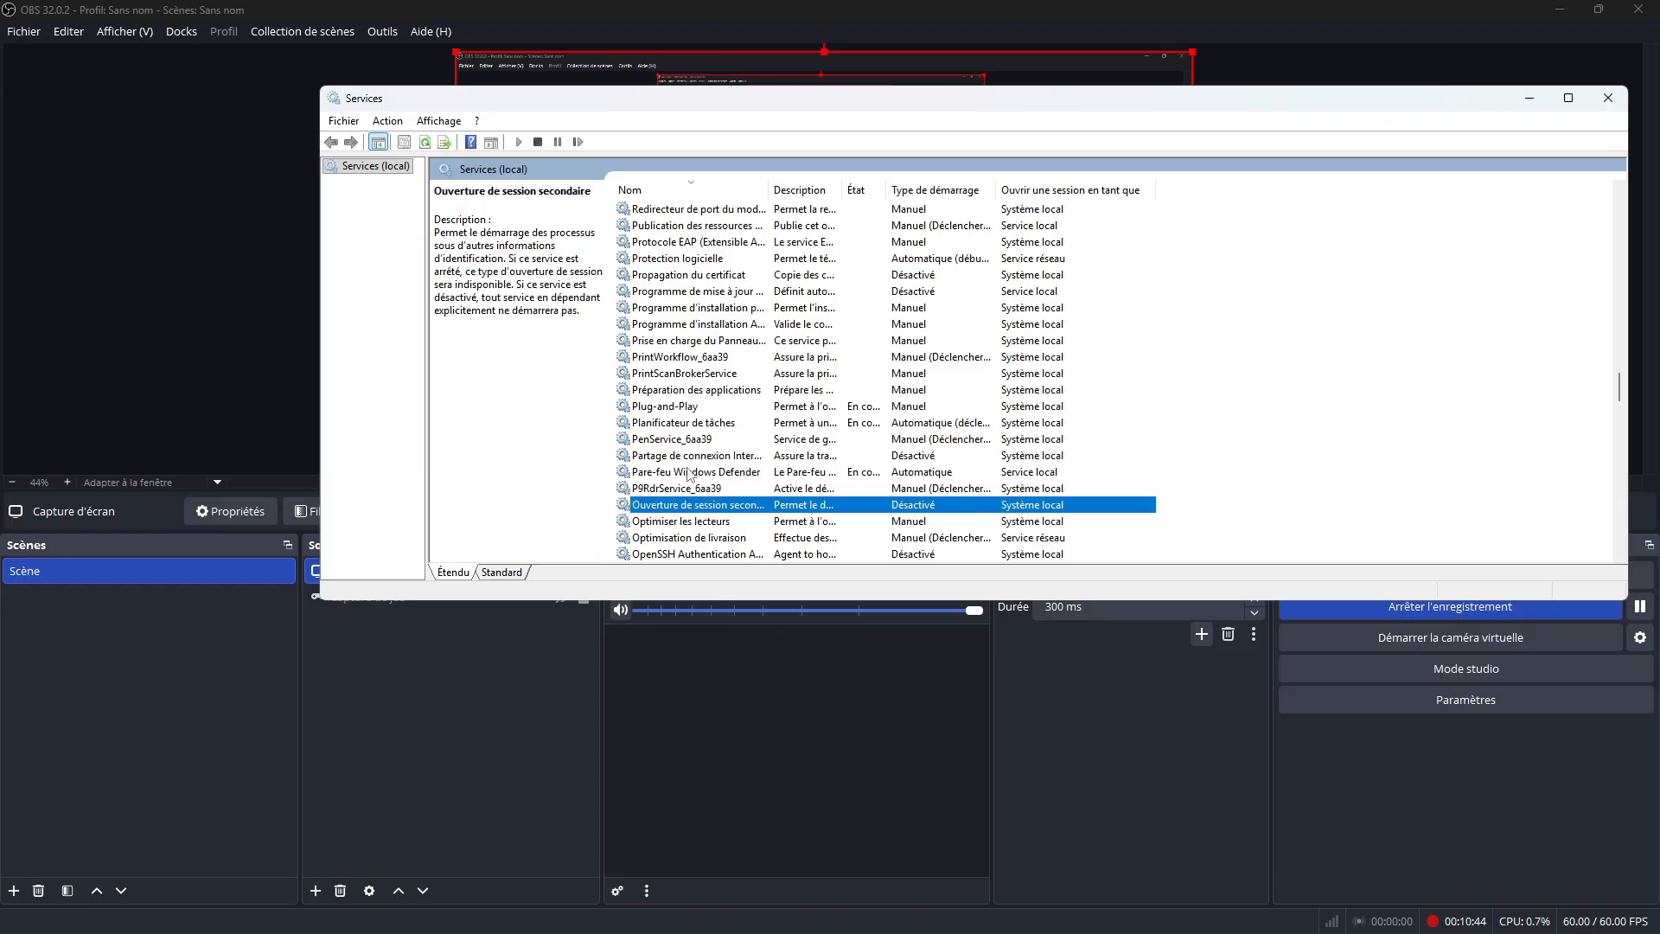
Step: Read the descriptions of the disabled OpenSSH Authentication Agent and Netlogon services
{"action": "scroll", "coordinate": [692, 474], "scroll_direction": "down", "scroll_amount": 1}
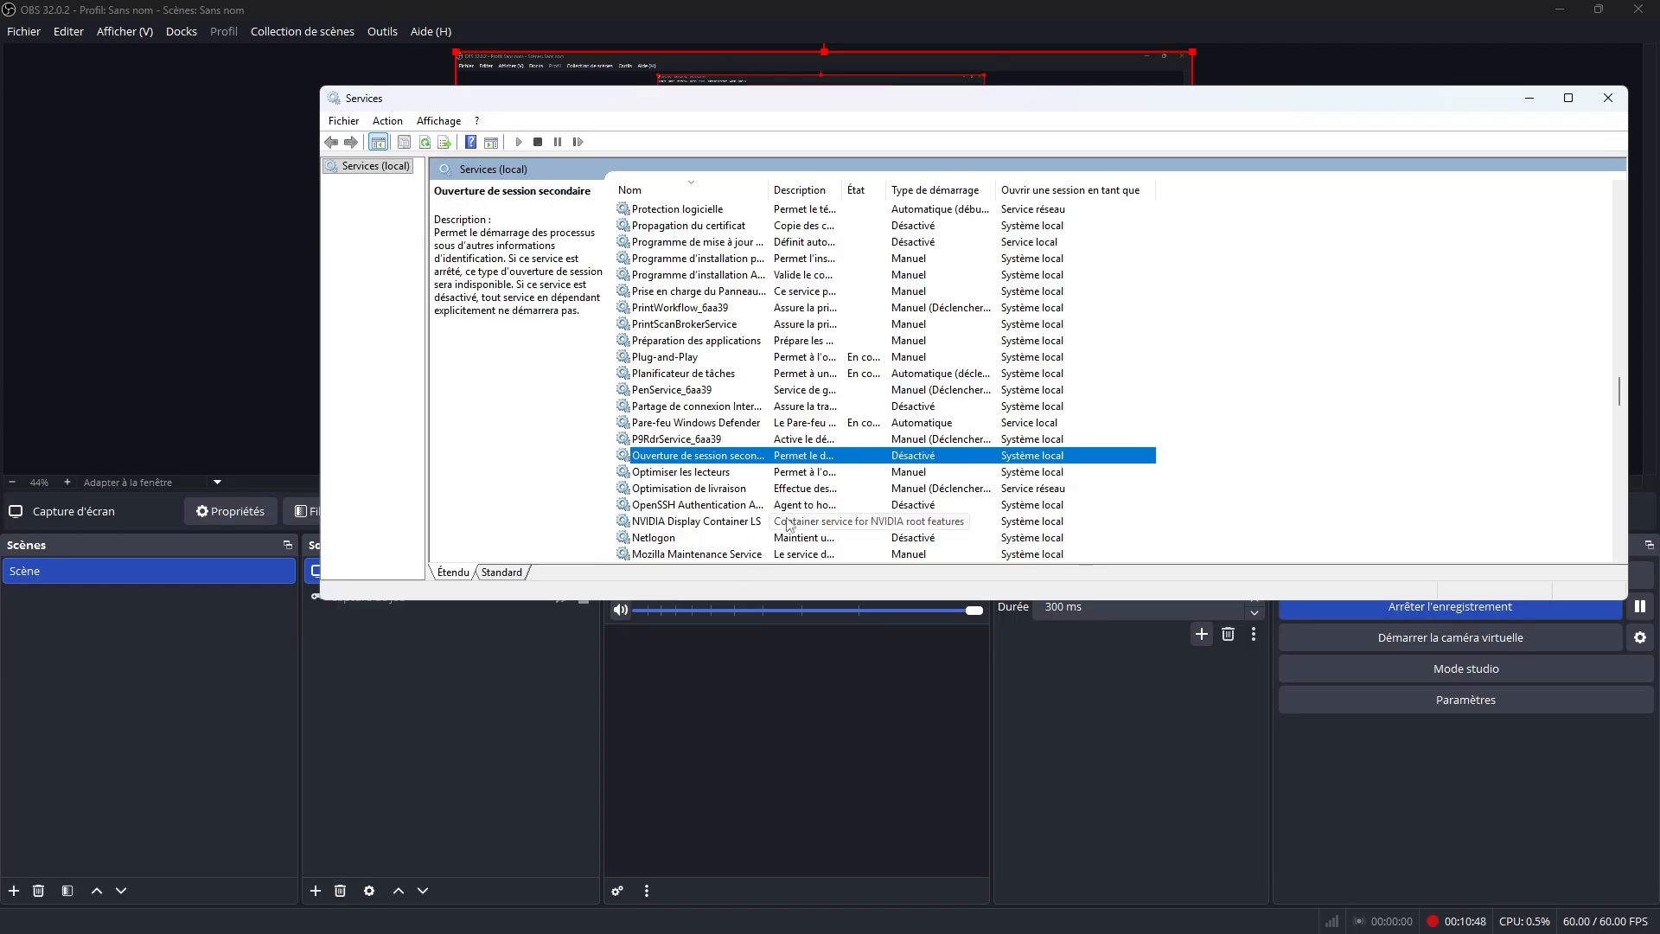
{"action": "left_click", "coordinate": [706, 506]}
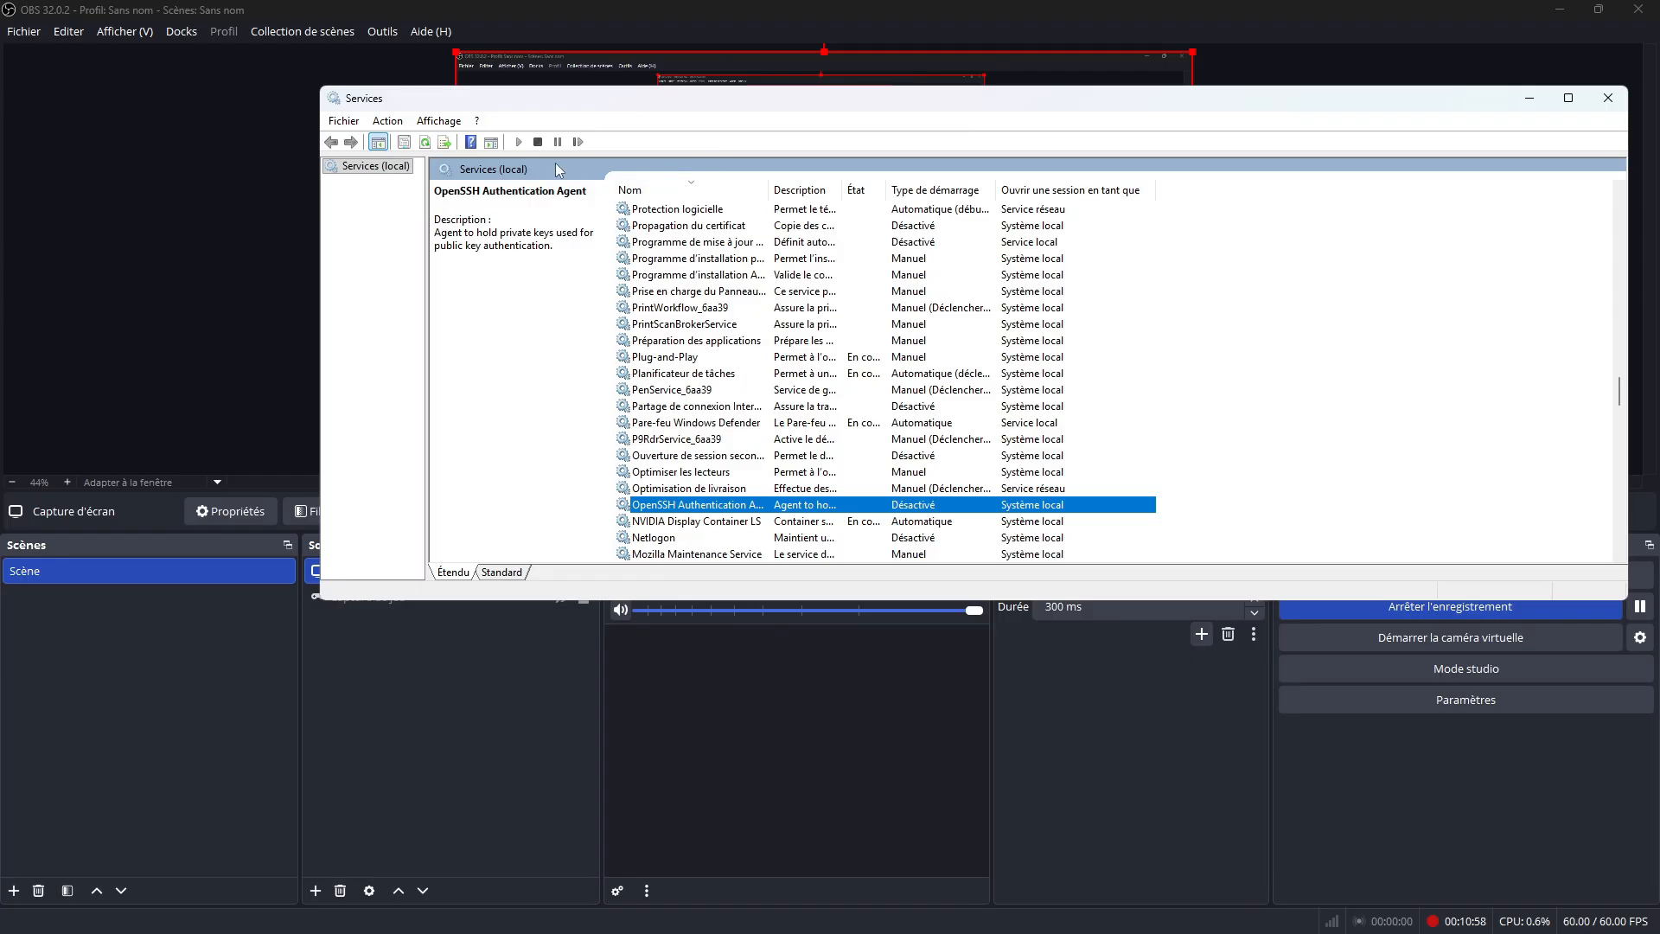
{"action": "scroll", "coordinate": [896, 363], "scroll_direction": "down", "scroll_amount": 1}
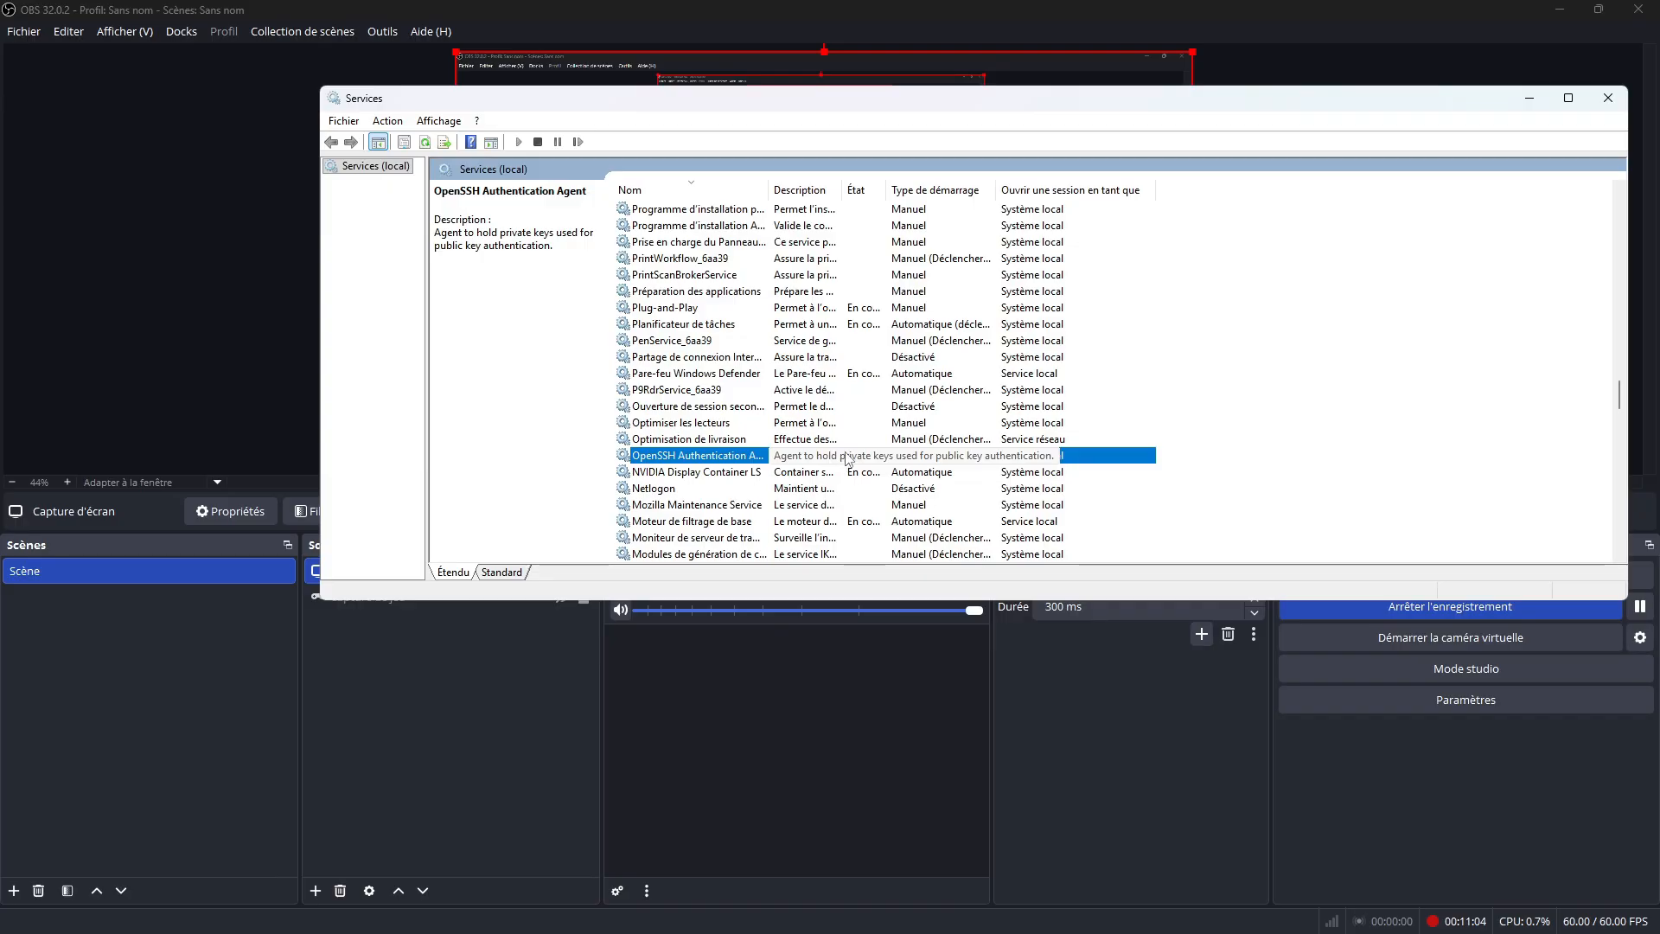
{"action": "left_click", "coordinate": [667, 489]}
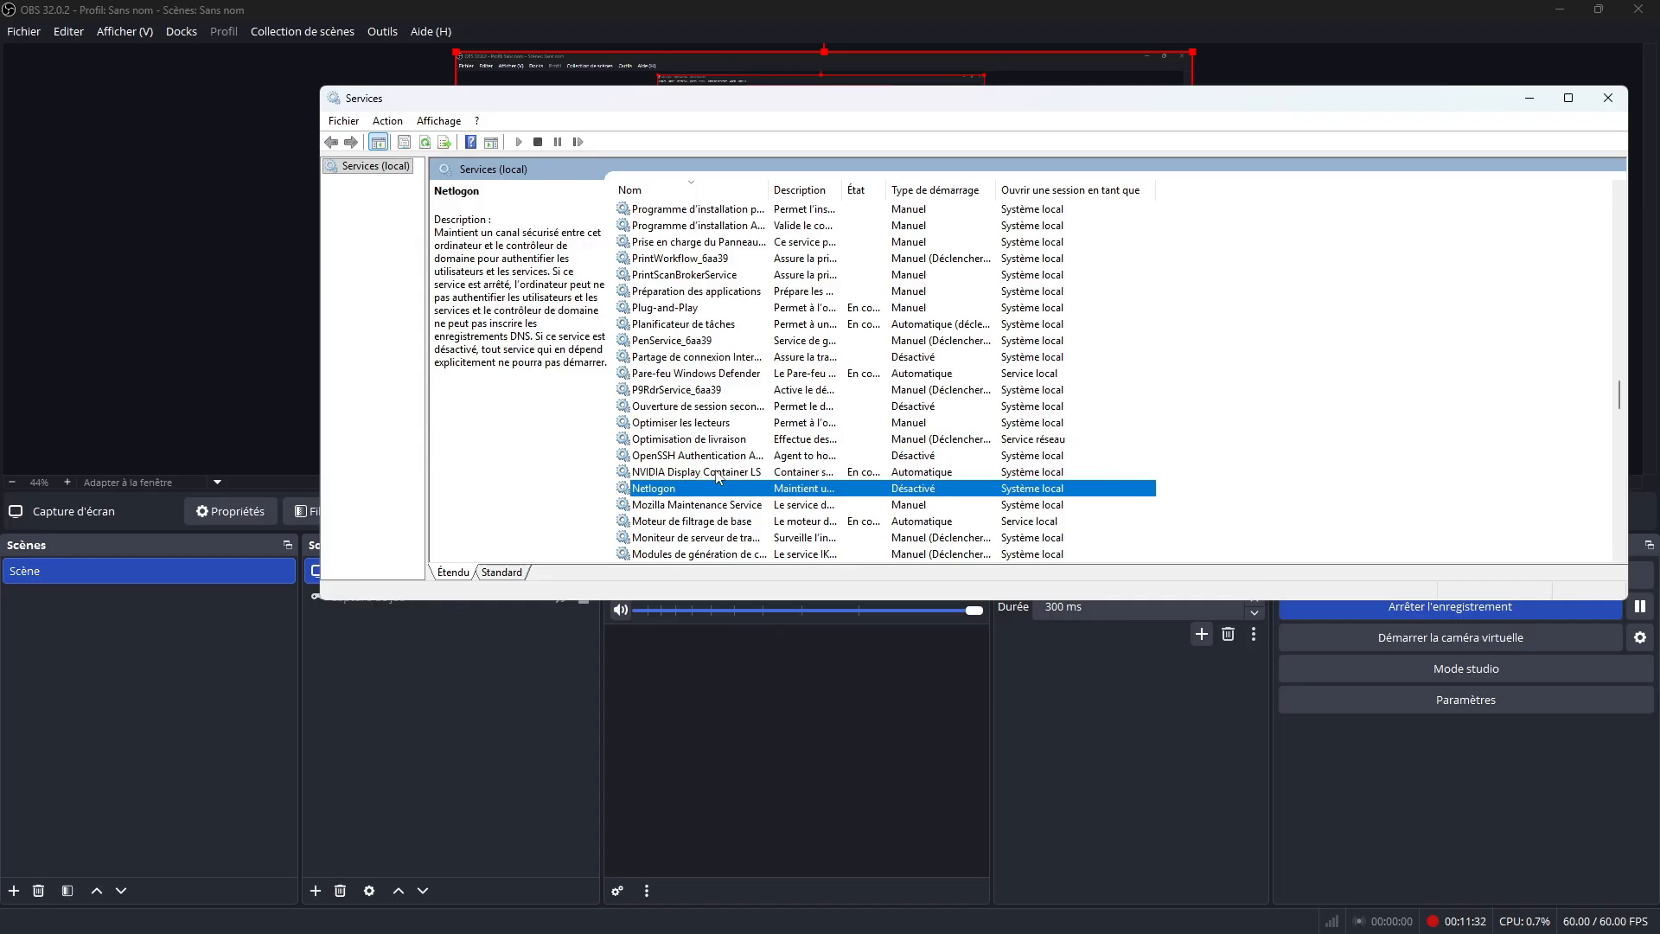
Step: Read the descriptions of the two Microsoft Edge Update Service entries, edgeupdatem and edgeupdate
{"action": "scroll", "coordinate": [1027, 443], "scroll_direction": "down", "scroll_amount": 2}
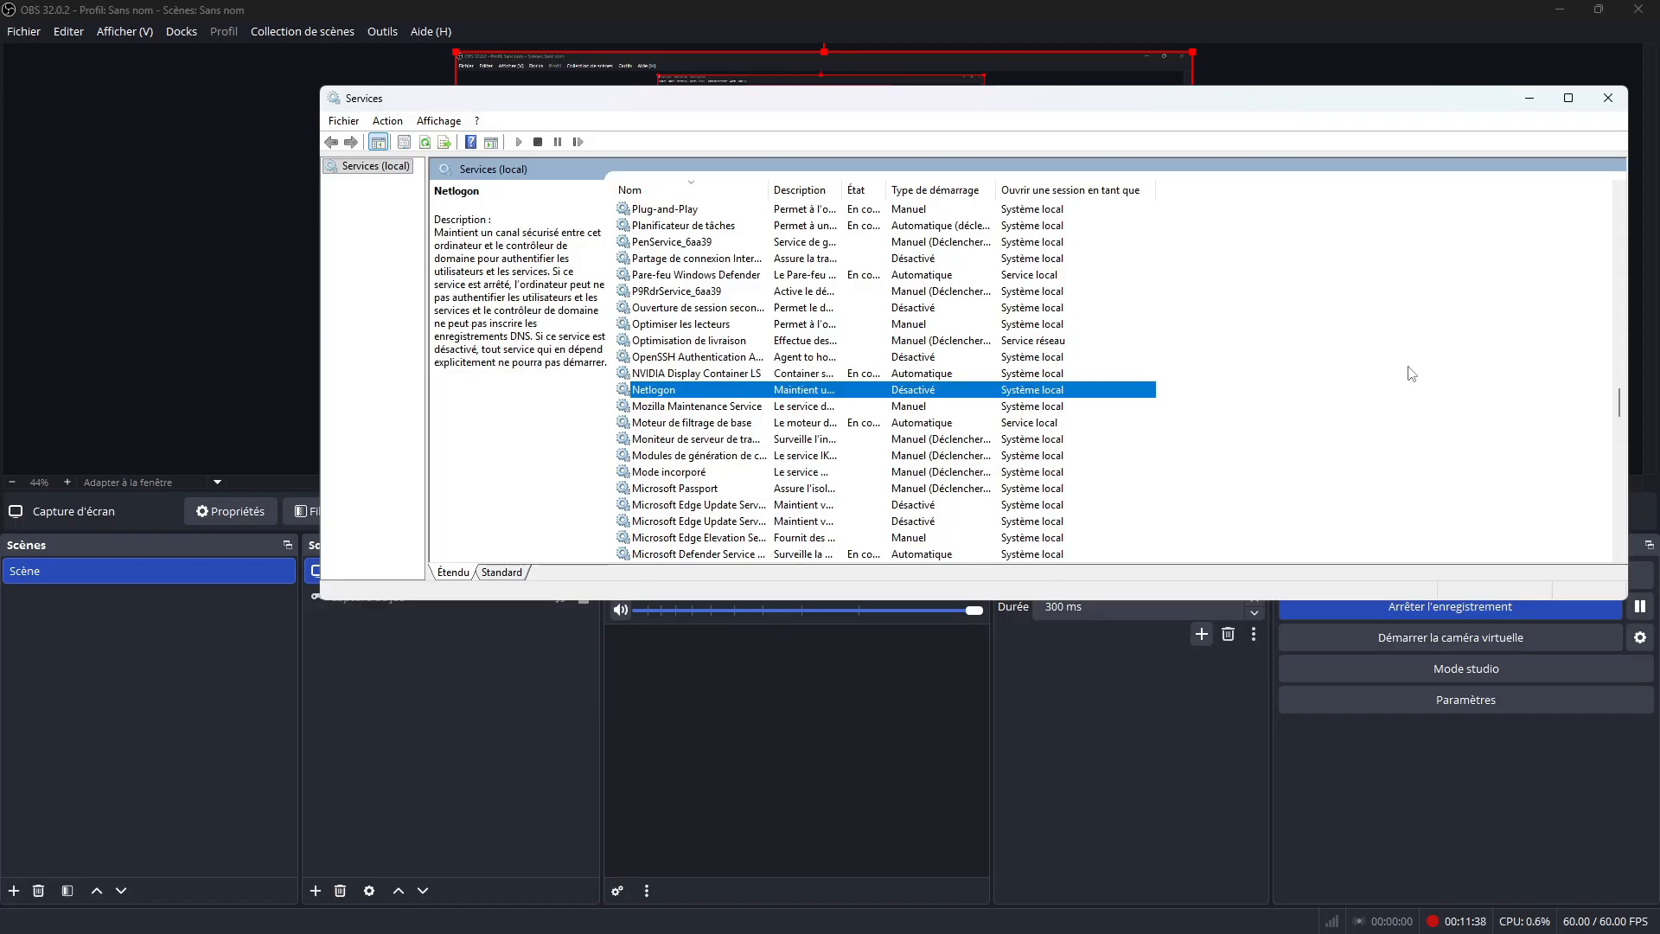
{"action": "scroll", "coordinate": [731, 519], "scroll_direction": "down", "scroll_amount": 1}
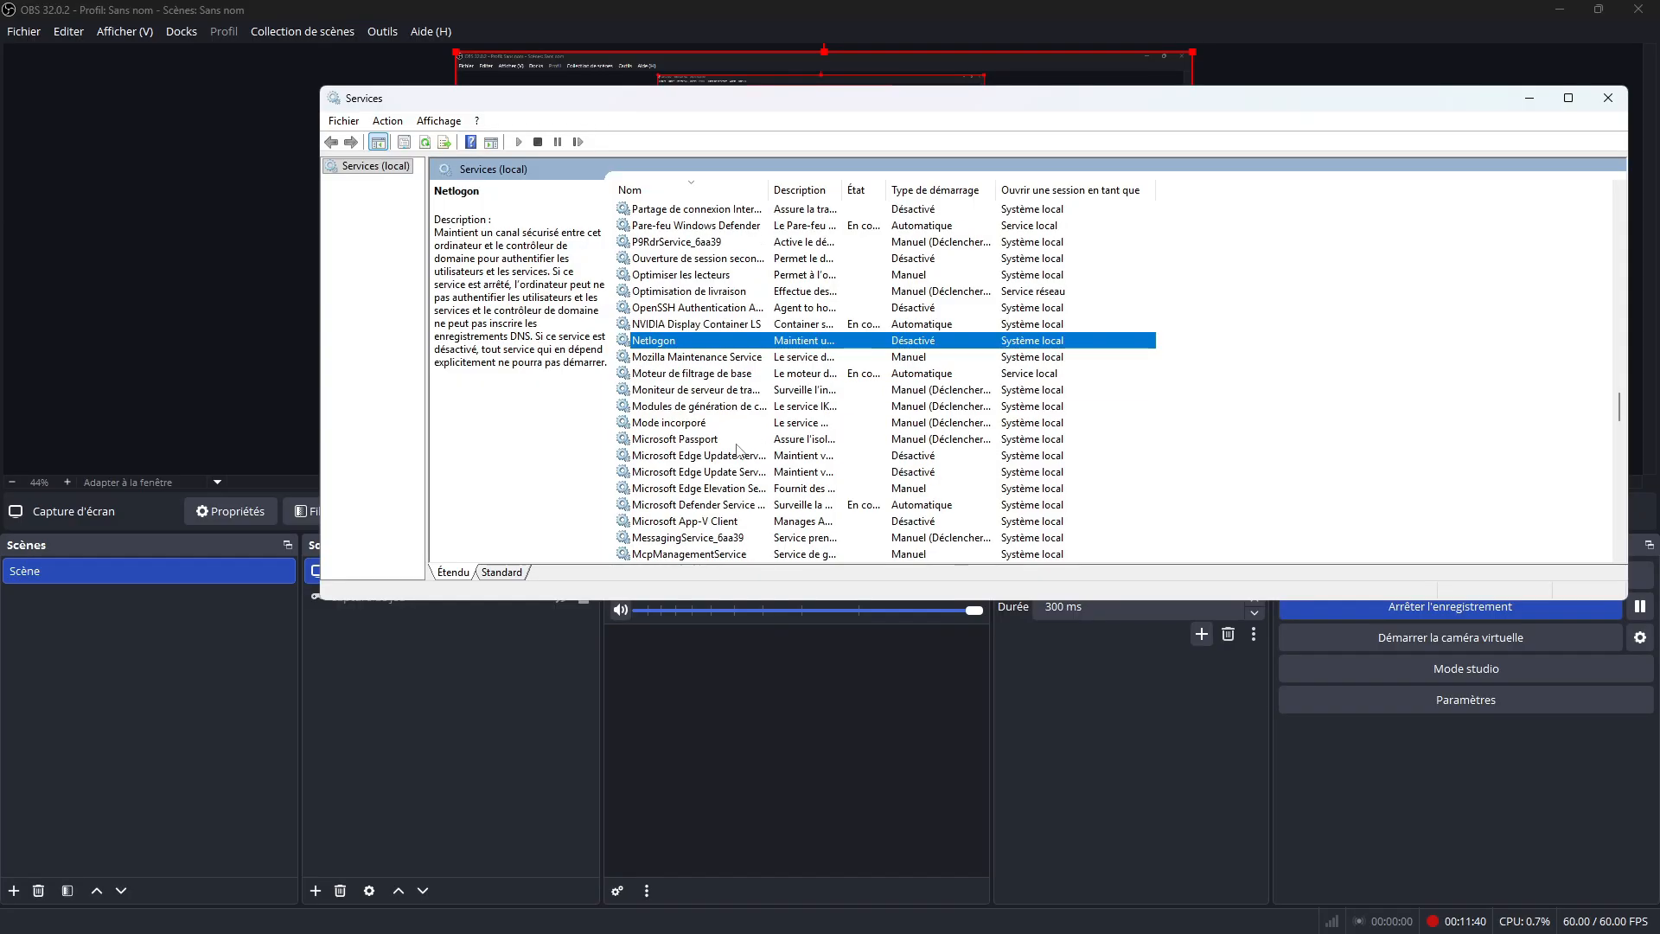
{"action": "left_click", "coordinate": [737, 453]}
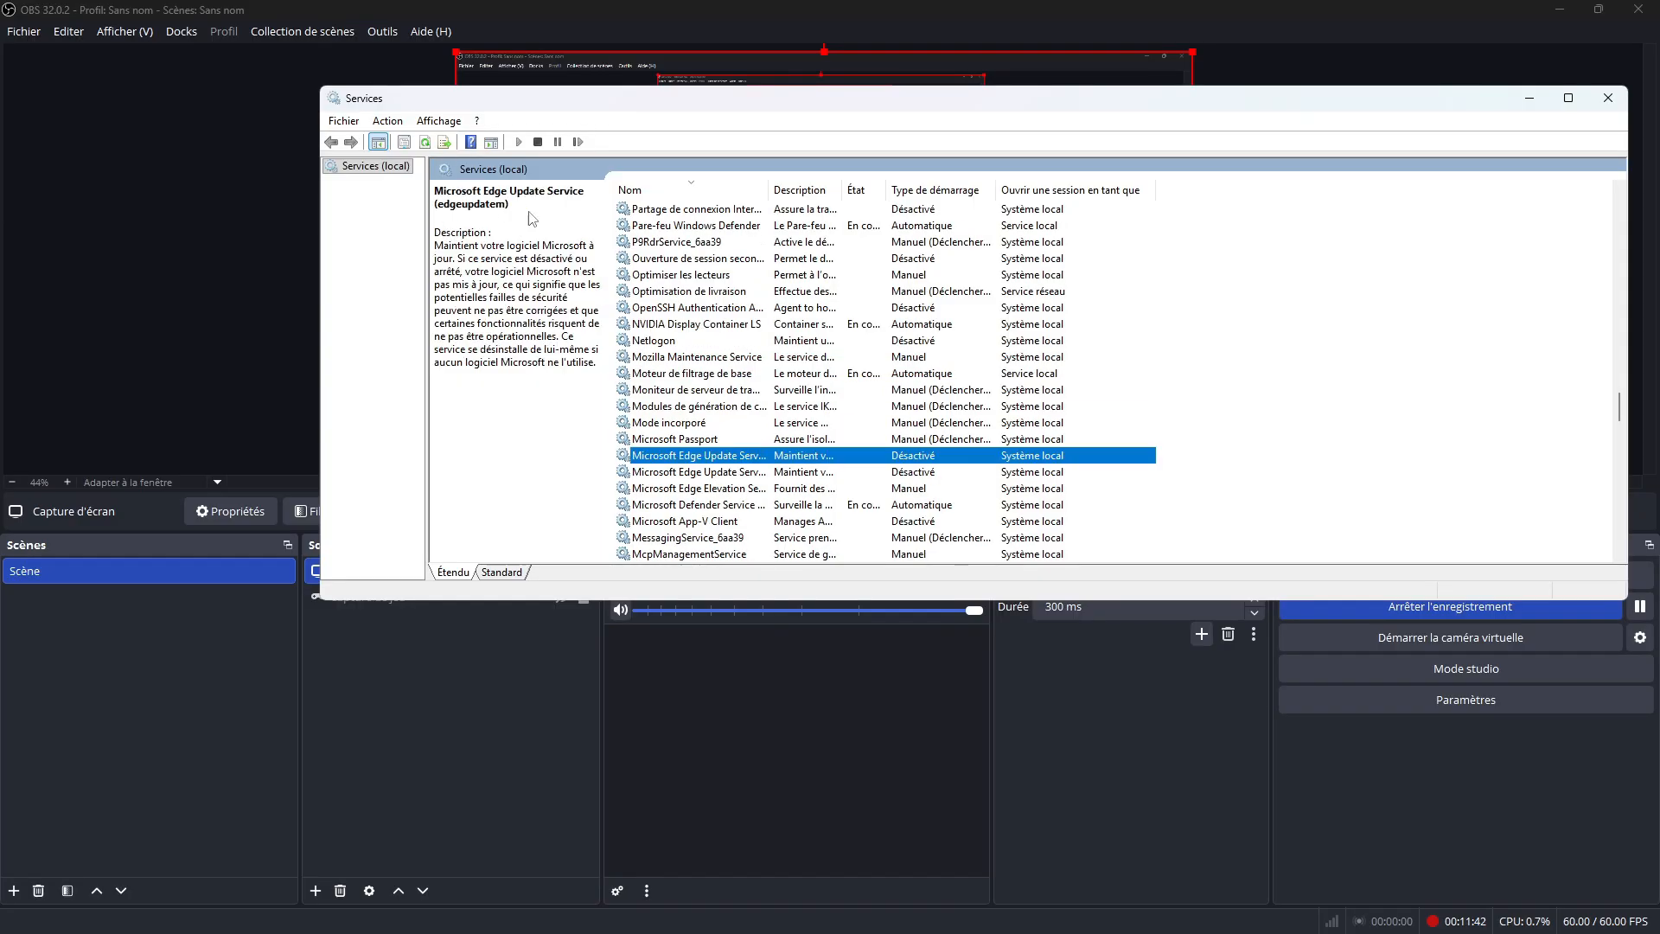
{"action": "left_click", "coordinate": [906, 488]}
{"action": "left_click", "coordinate": [729, 472]}
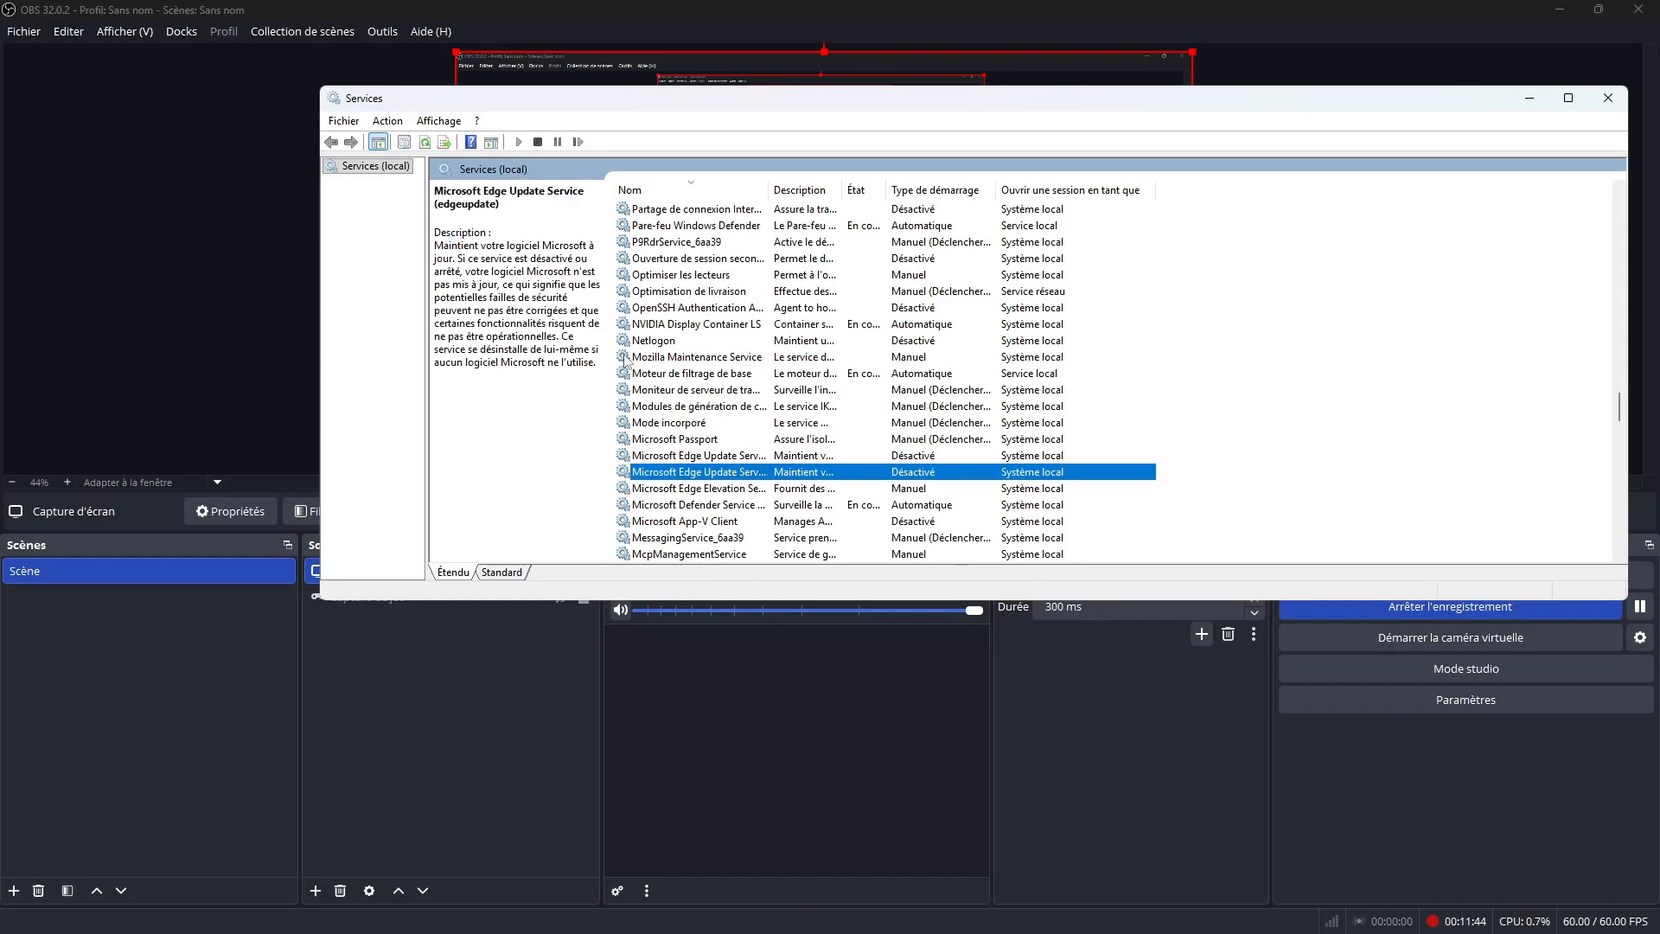
Step: Set the startup type of the Microsoft Edge Elevation Service to Désactivé and apply the change
{"action": "left_click", "coordinate": [883, 491]}
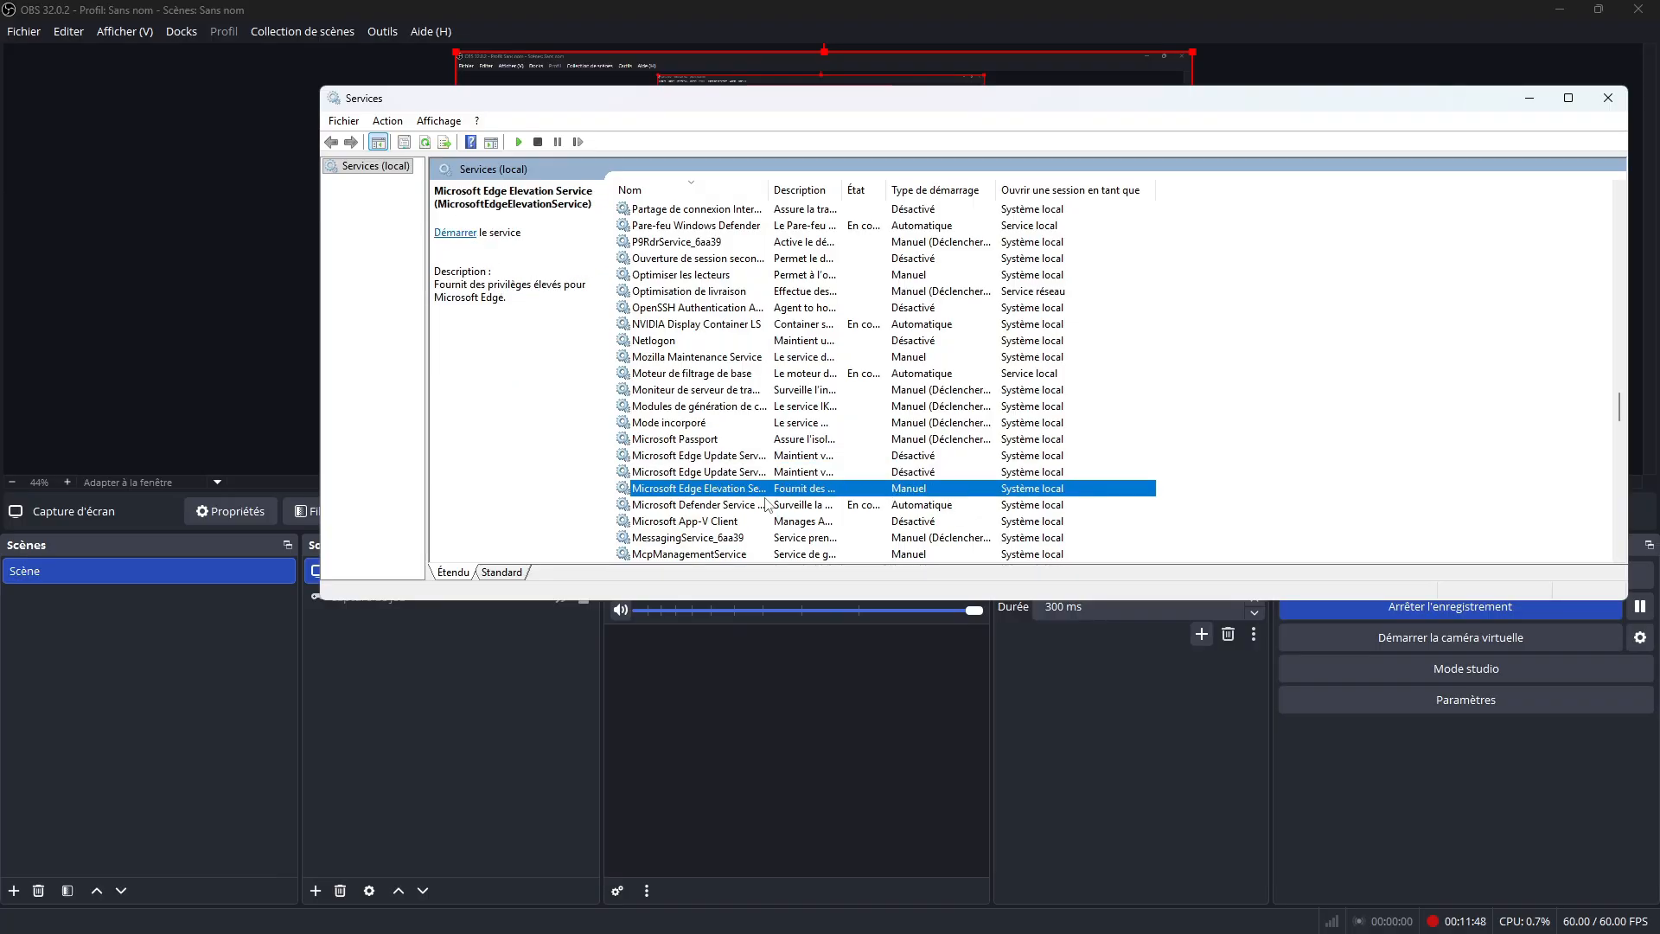
{"action": "right_click", "coordinate": [731, 492]}
{"action": "left_click", "coordinate": [783, 655]}
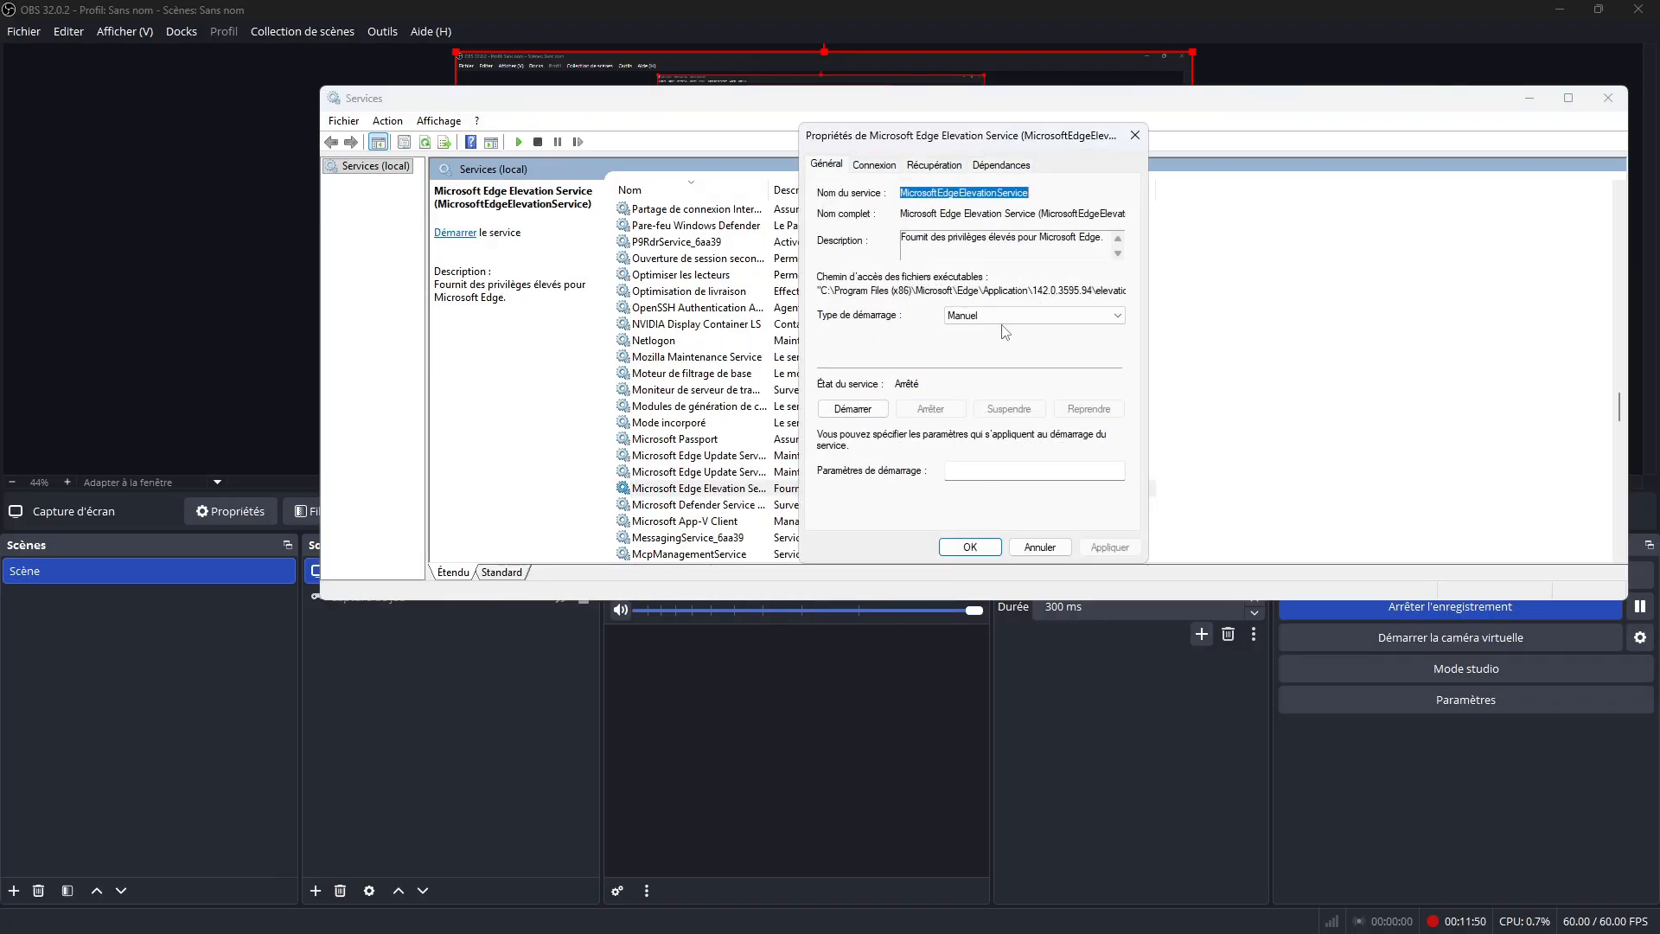
{"action": "left_click", "coordinate": [994, 315]}
{"action": "left_click", "coordinate": [994, 364]}
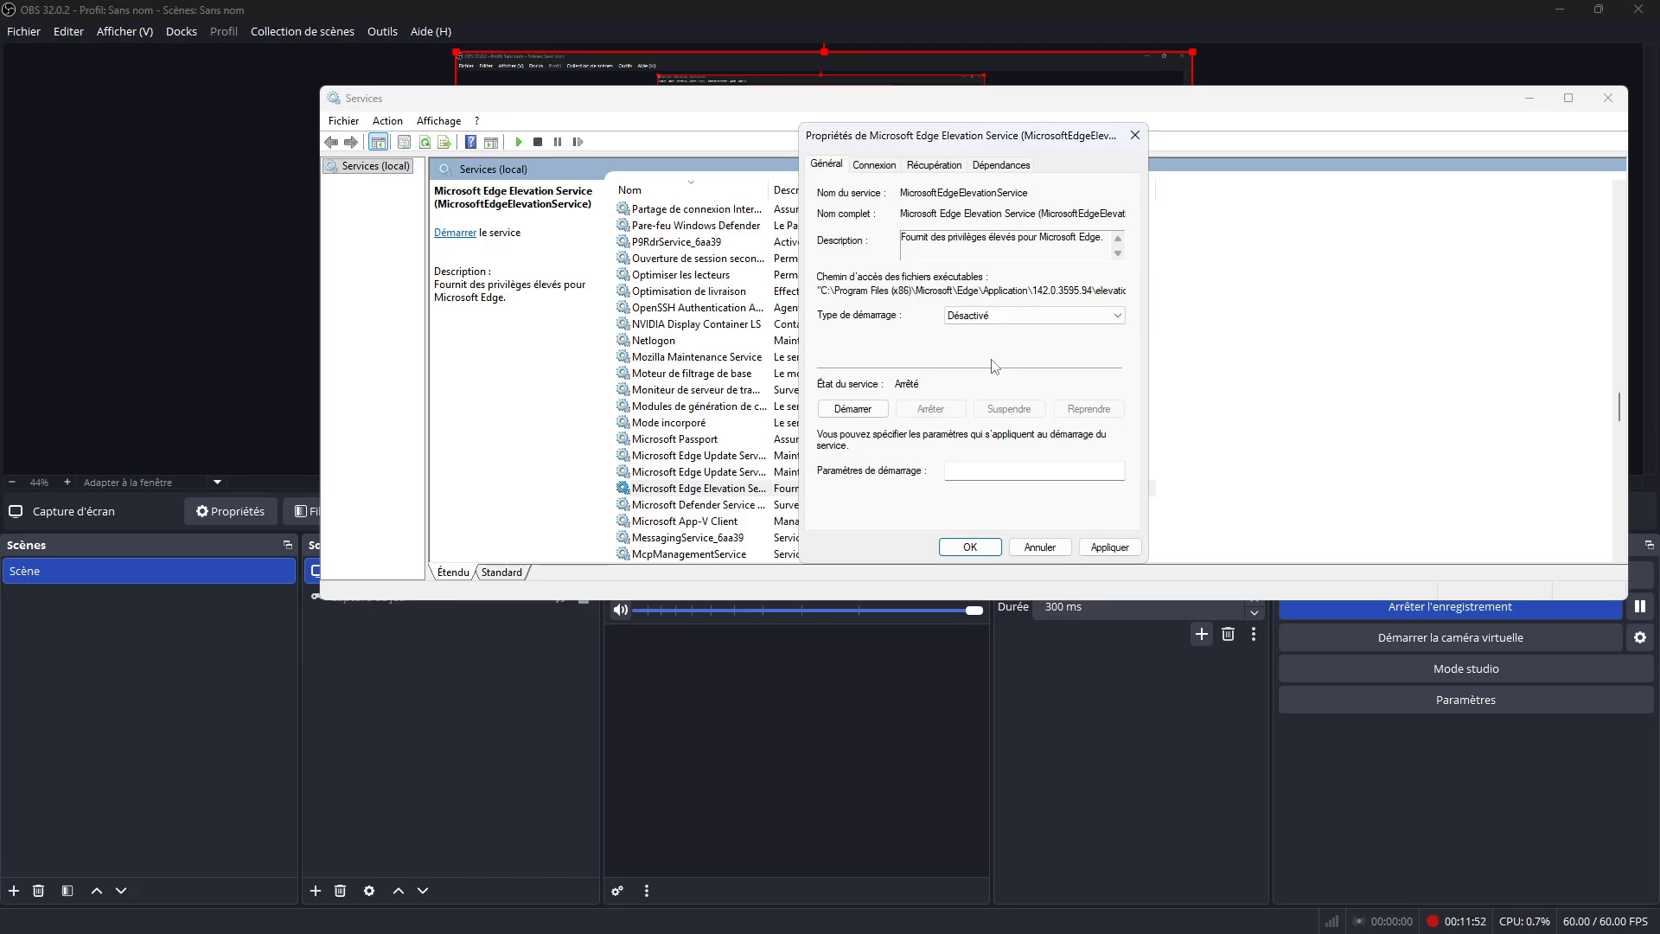
{"action": "left_click", "coordinate": [1109, 546]}
{"action": "left_click", "coordinate": [993, 550]}
Step: Look through the services starting with "Service de" for disabled ones and read the description of Service de partage de ports Net.Tcp
{"action": "scroll", "coordinate": [865, 423], "scroll_direction": "down", "scroll_amount": 1}
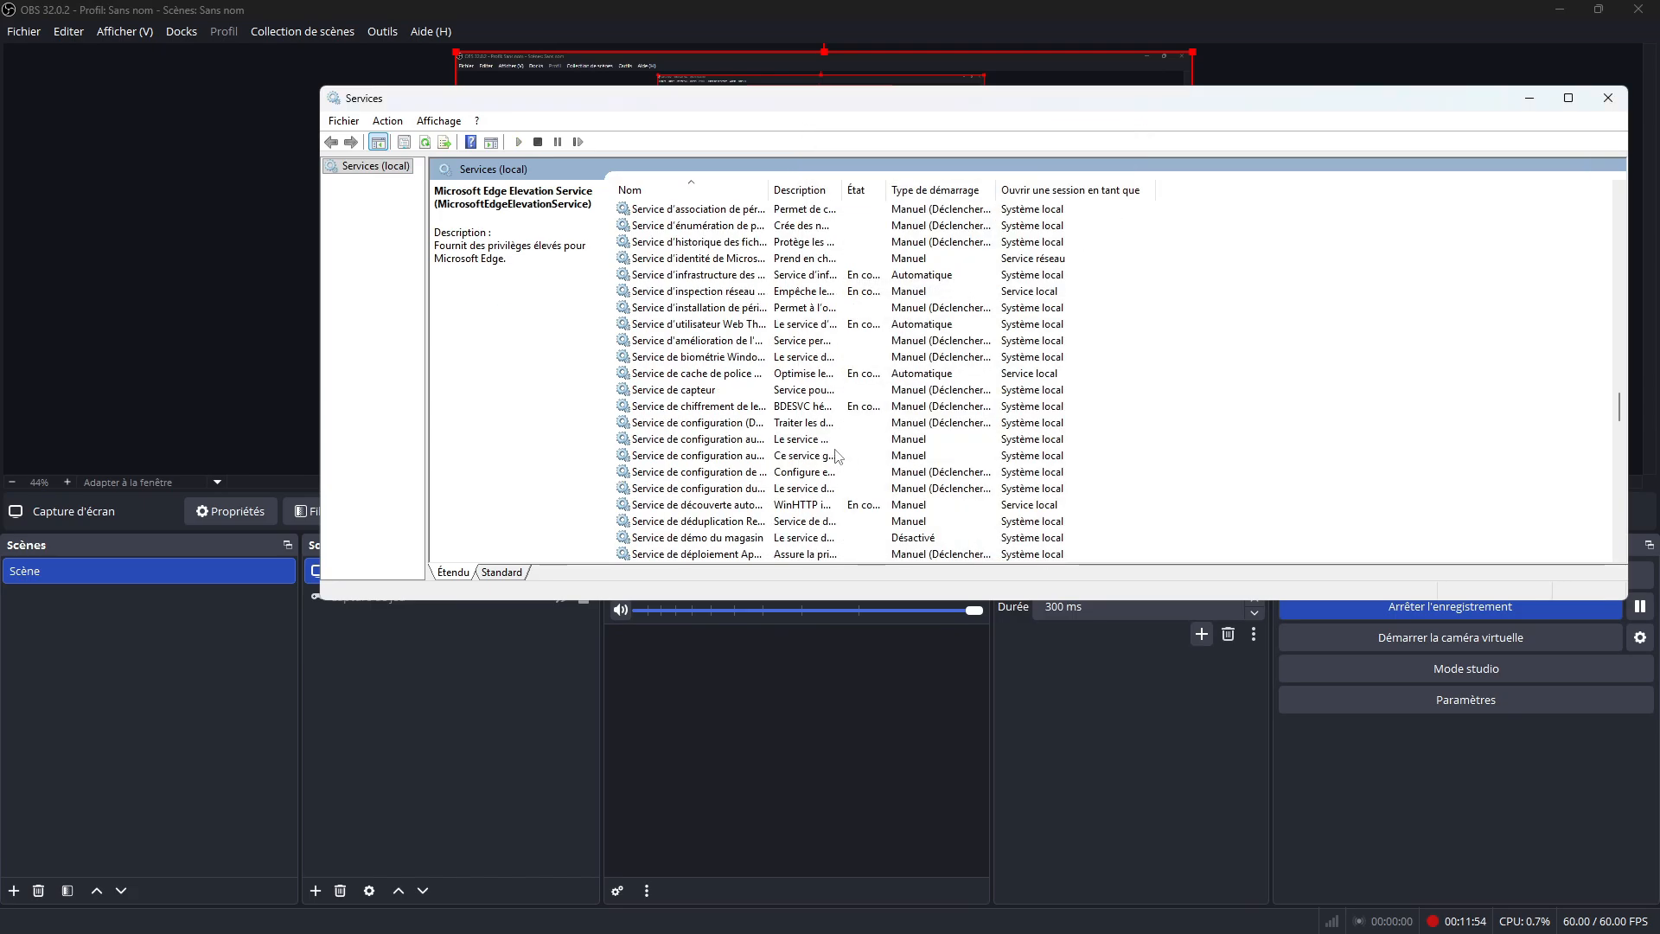
{"action": "scroll", "coordinate": [859, 429], "scroll_direction": "down", "scroll_amount": 4}
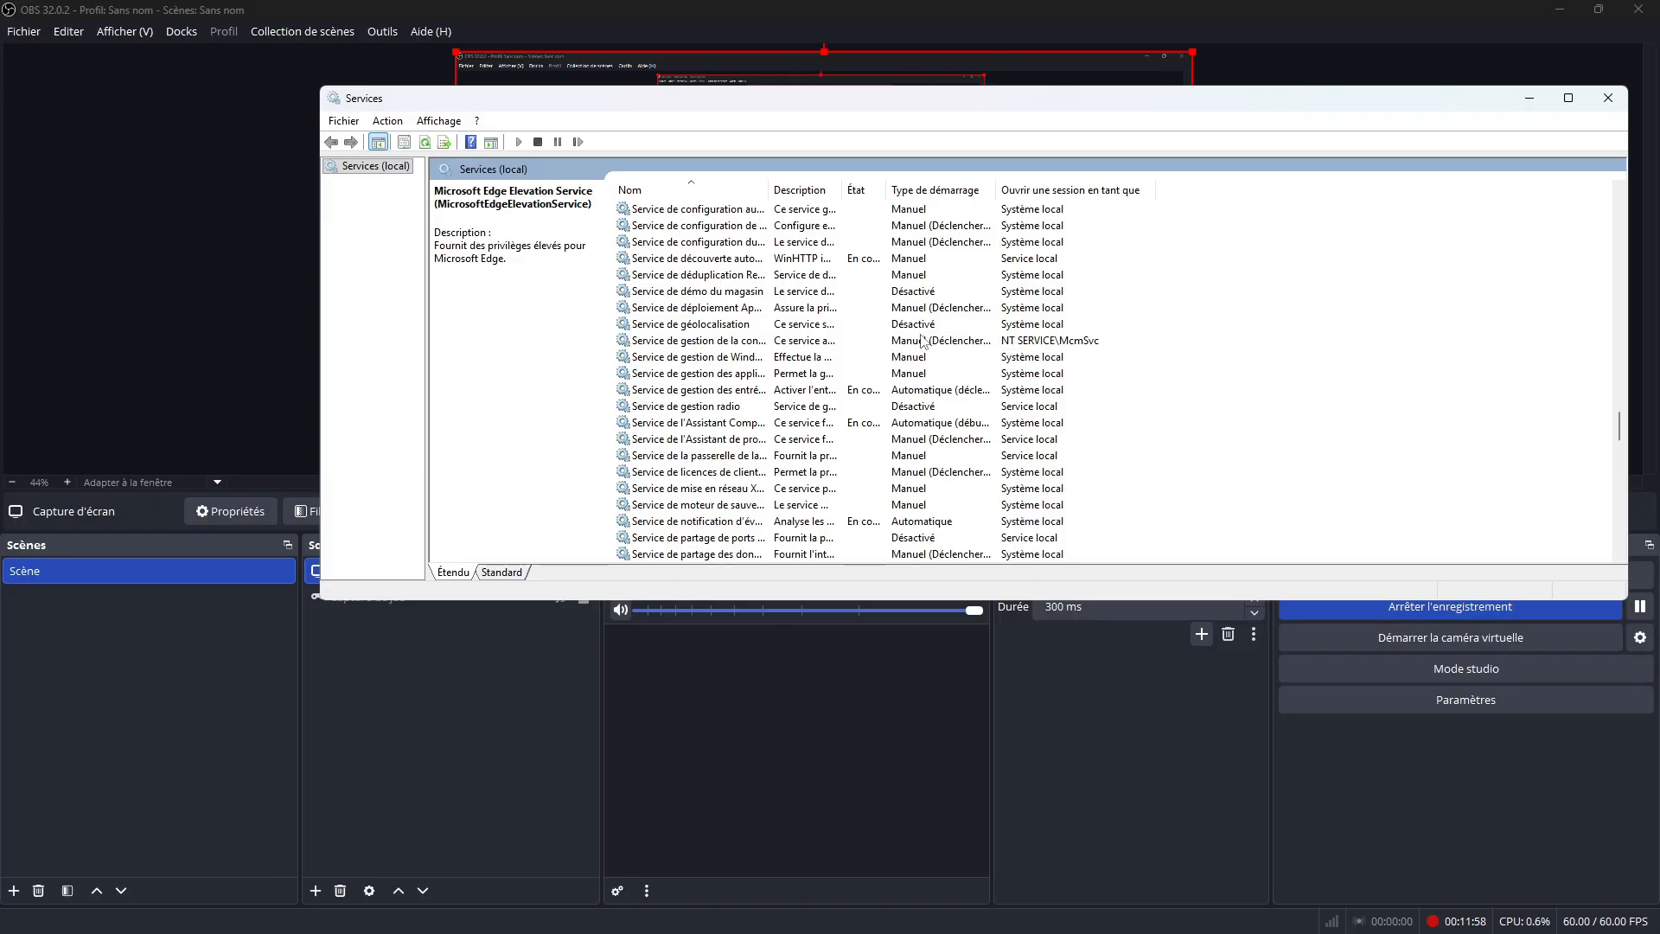
{"action": "scroll", "coordinate": [957, 273], "scroll_direction": "up", "scroll_amount": 1}
{"action": "scroll", "coordinate": [958, 274], "scroll_direction": "up", "scroll_amount": 2}
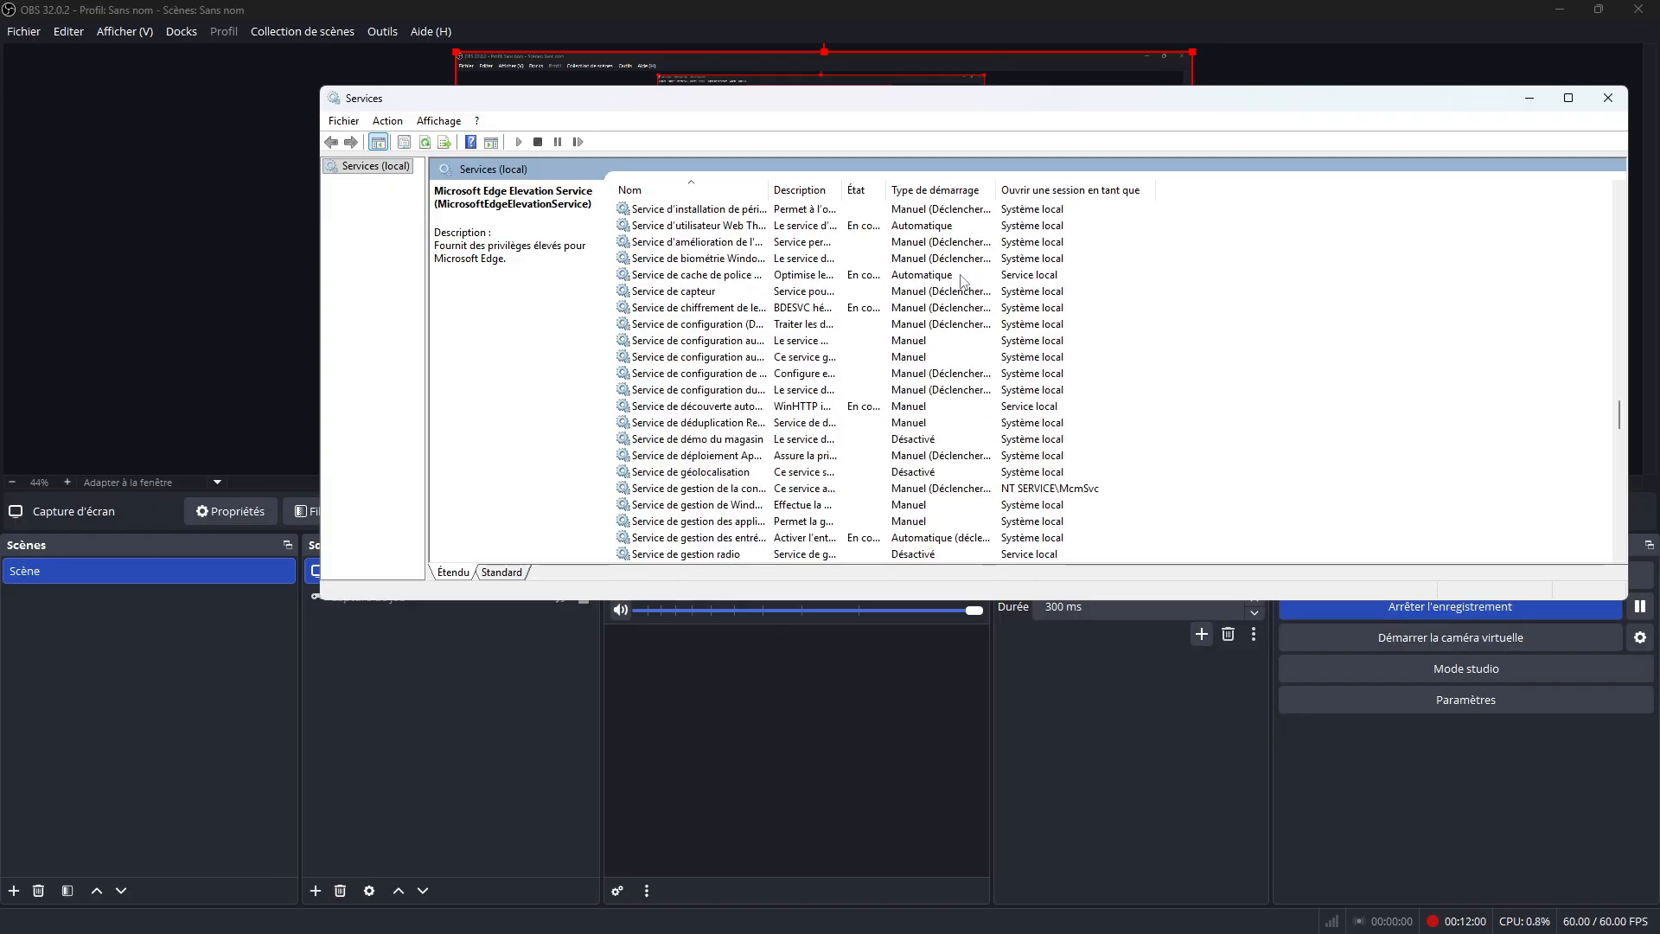
{"action": "scroll", "coordinate": [959, 290], "scroll_direction": "down", "scroll_amount": 2}
{"action": "scroll", "coordinate": [941, 315], "scroll_direction": "down", "scroll_amount": 2}
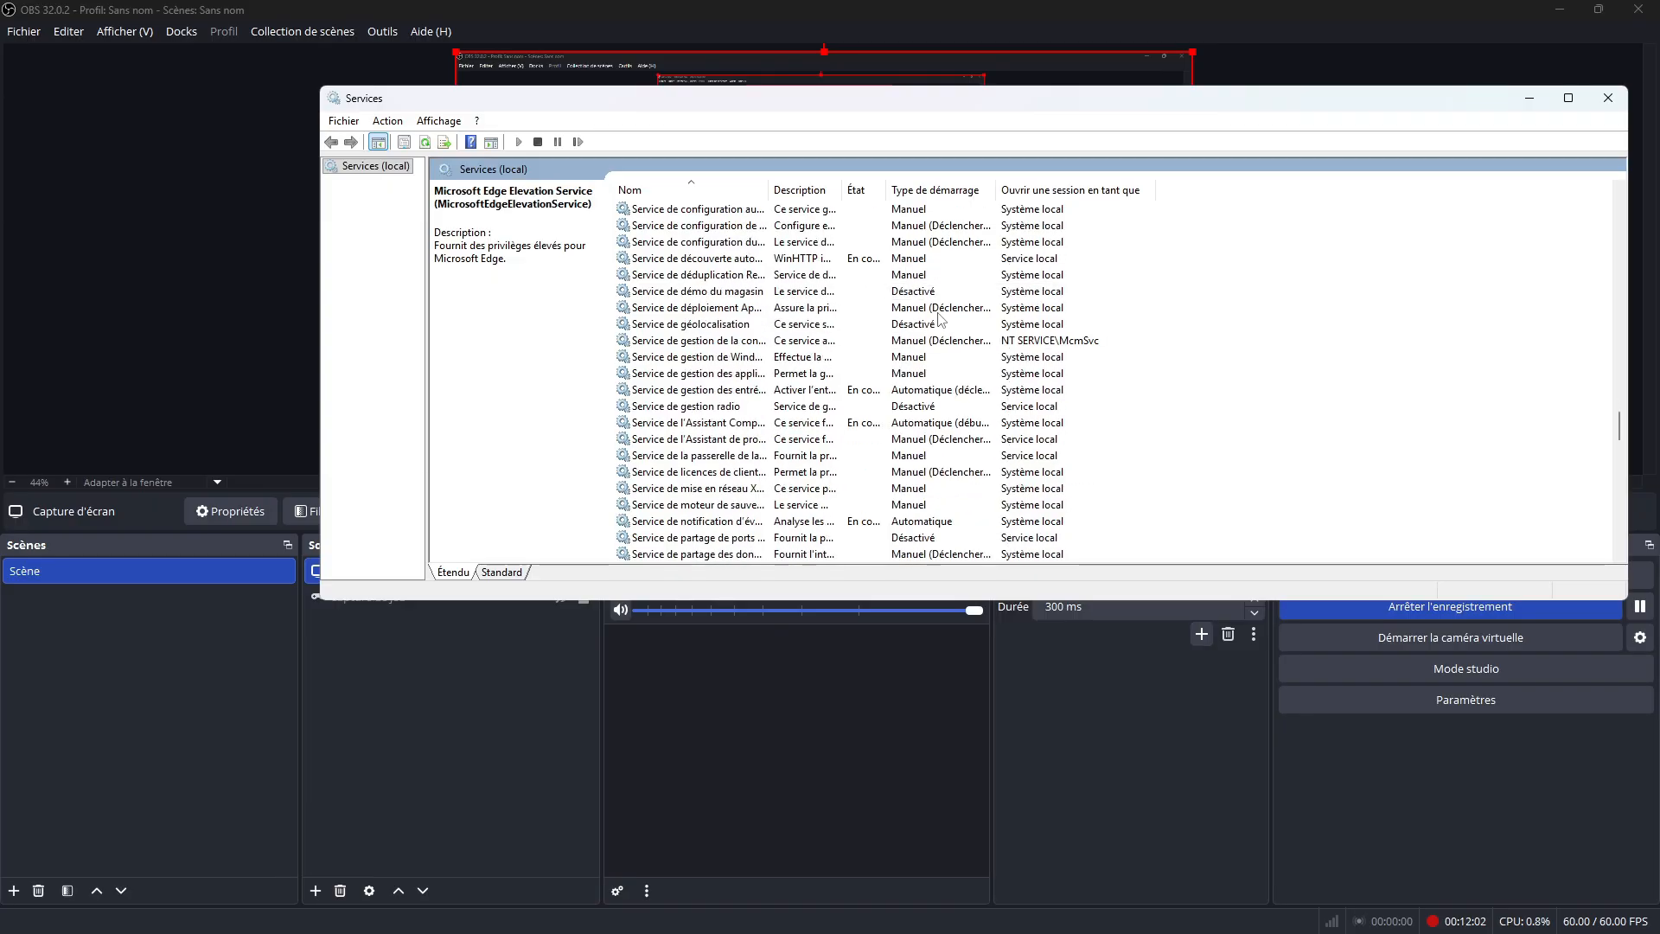
{"action": "left_click", "coordinate": [752, 489]}
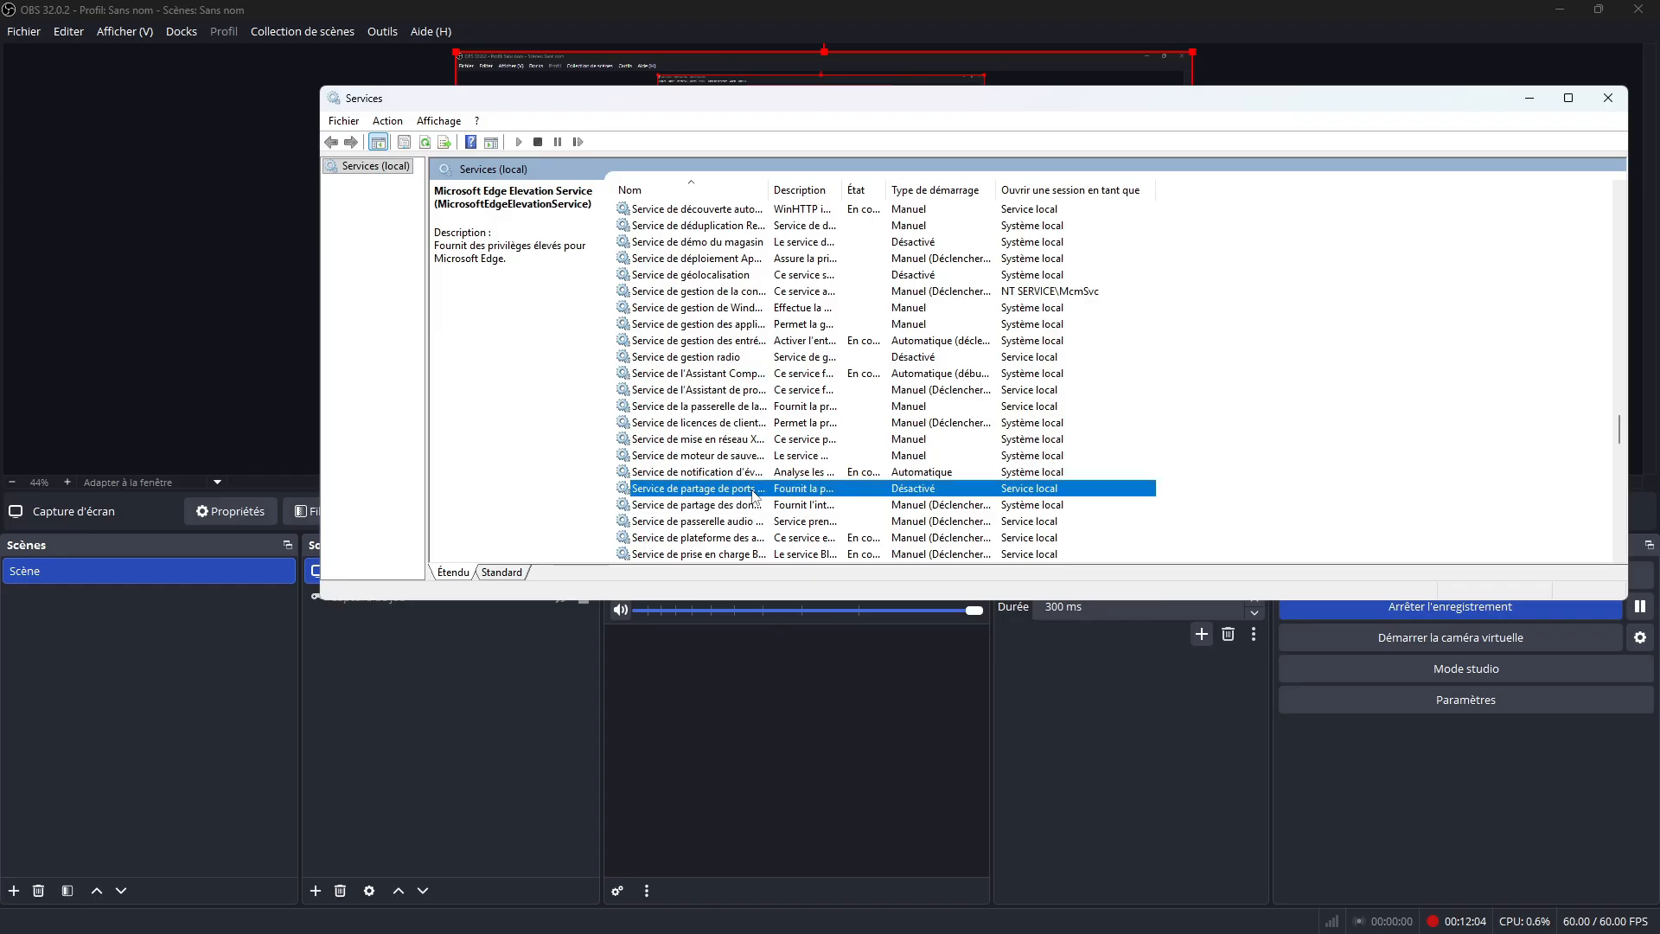
Step: Review the startup types of the remaining services down to Xbox and read the description of the disabled WalletService
{"action": "scroll", "coordinate": [769, 471], "scroll_direction": "down", "scroll_amount": 5}
{"action": "scroll", "coordinate": [782, 451], "scroll_direction": "down", "scroll_amount": 12}
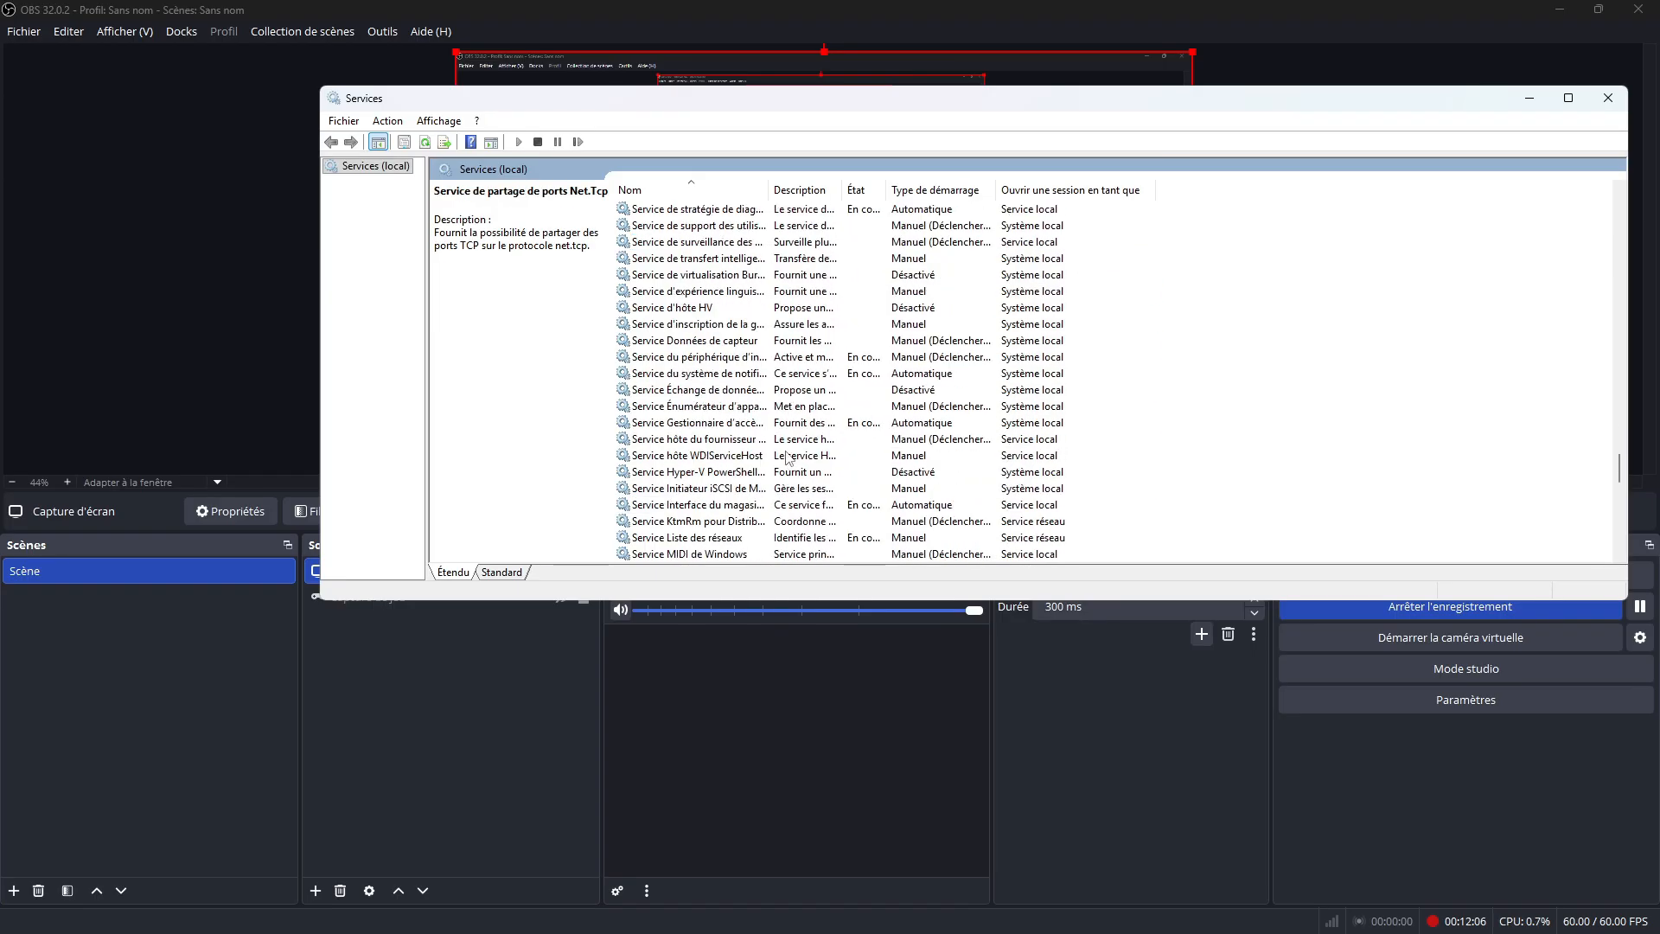
{"action": "scroll", "coordinate": [800, 443], "scroll_direction": "down", "scroll_amount": 9}
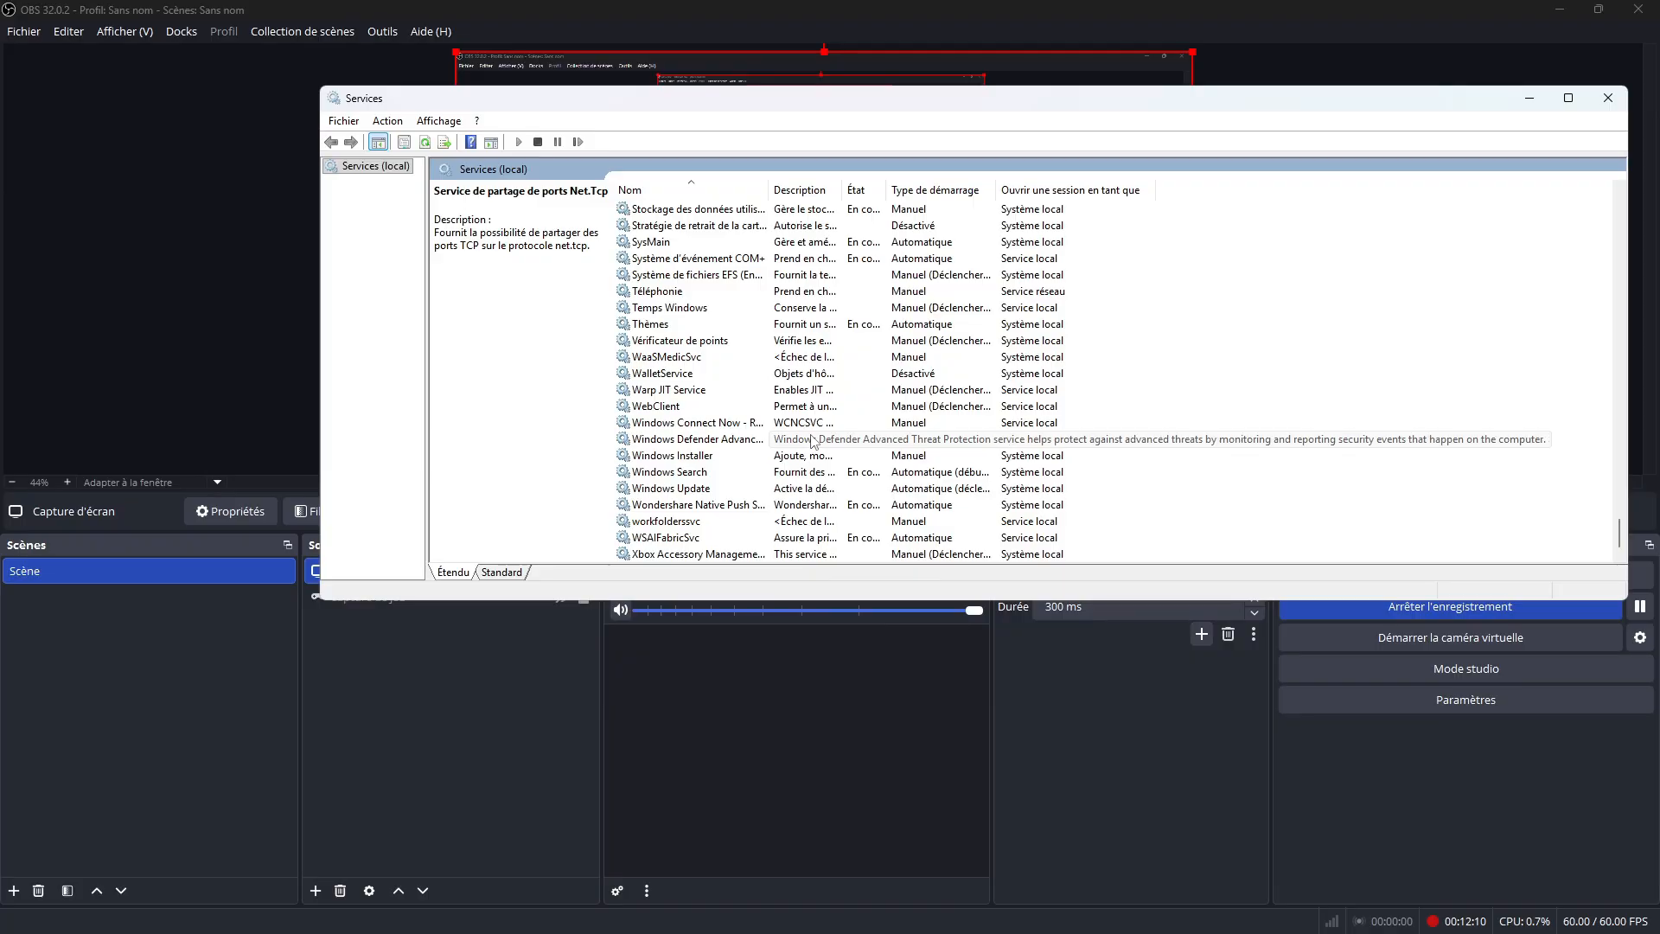
{"action": "scroll", "coordinate": [896, 319], "scroll_direction": "up", "scroll_amount": 1}
{"action": "scroll", "coordinate": [895, 321], "scroll_direction": "up", "scroll_amount": 2}
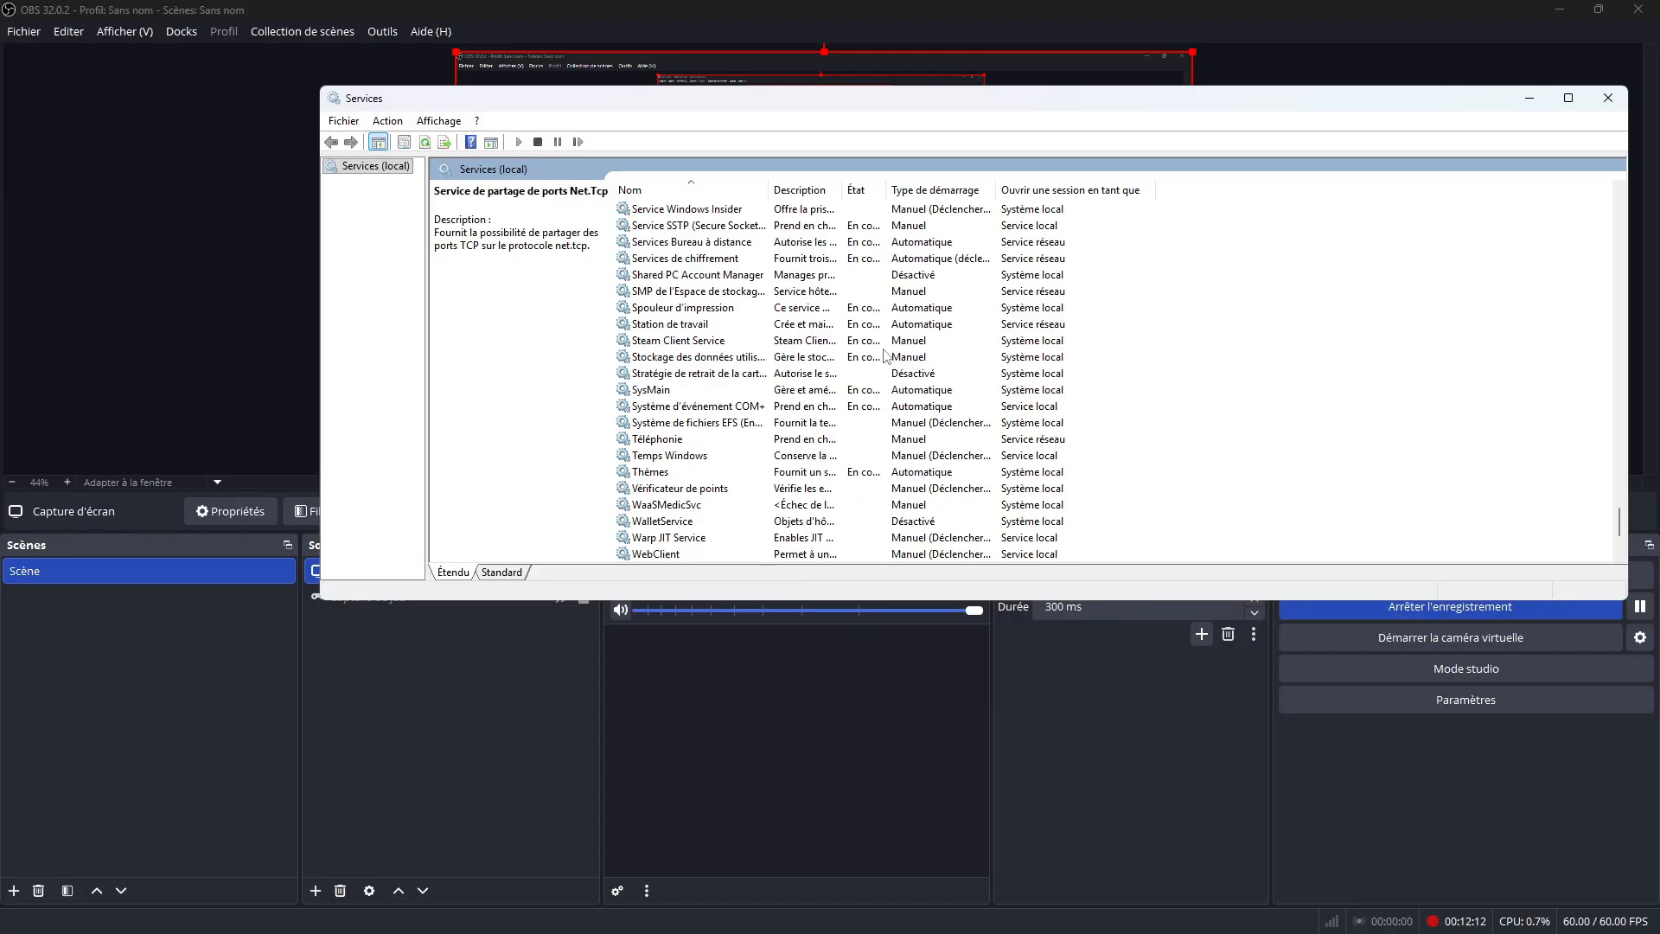
{"action": "scroll", "coordinate": [889, 359], "scroll_direction": "up", "scroll_amount": 1}
{"action": "scroll", "coordinate": [898, 370], "scroll_direction": "down", "scroll_amount": 2}
{"action": "scroll", "coordinate": [900, 371], "scroll_direction": "down", "scroll_amount": 2}
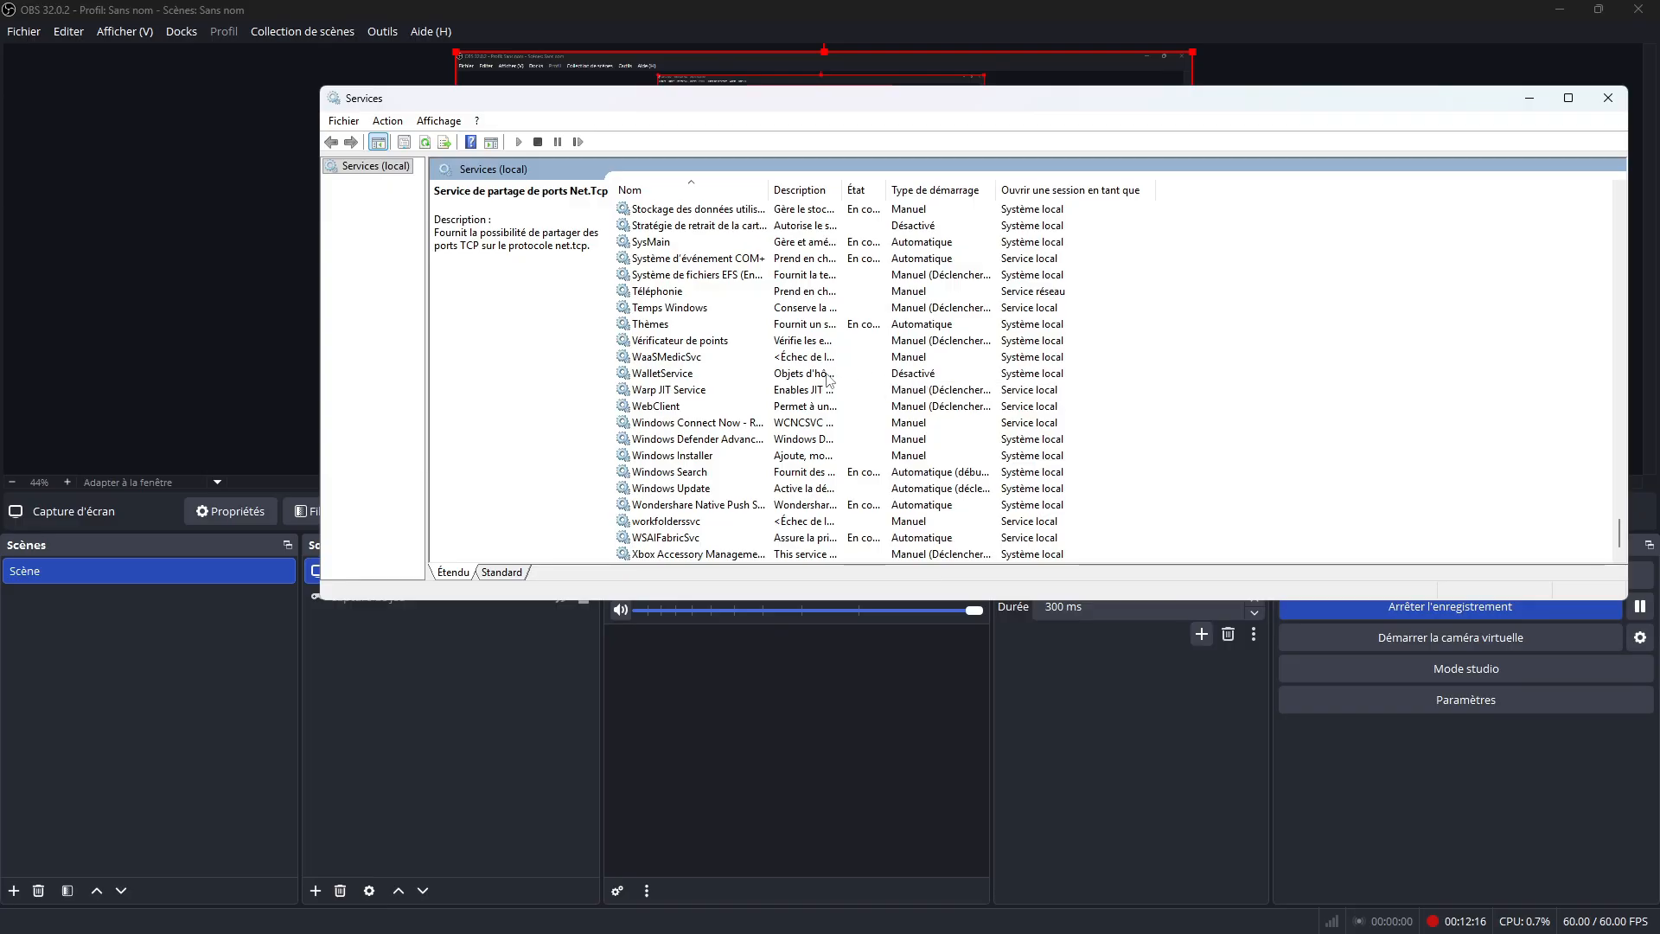
{"action": "left_click", "coordinate": [724, 373]}
Step: Sort the services by name in descending order and read the descriptions of the disabled NFC payment, downloaded maps and Gestion à distance de Windows services
{"action": "left_click", "coordinate": [679, 191]}
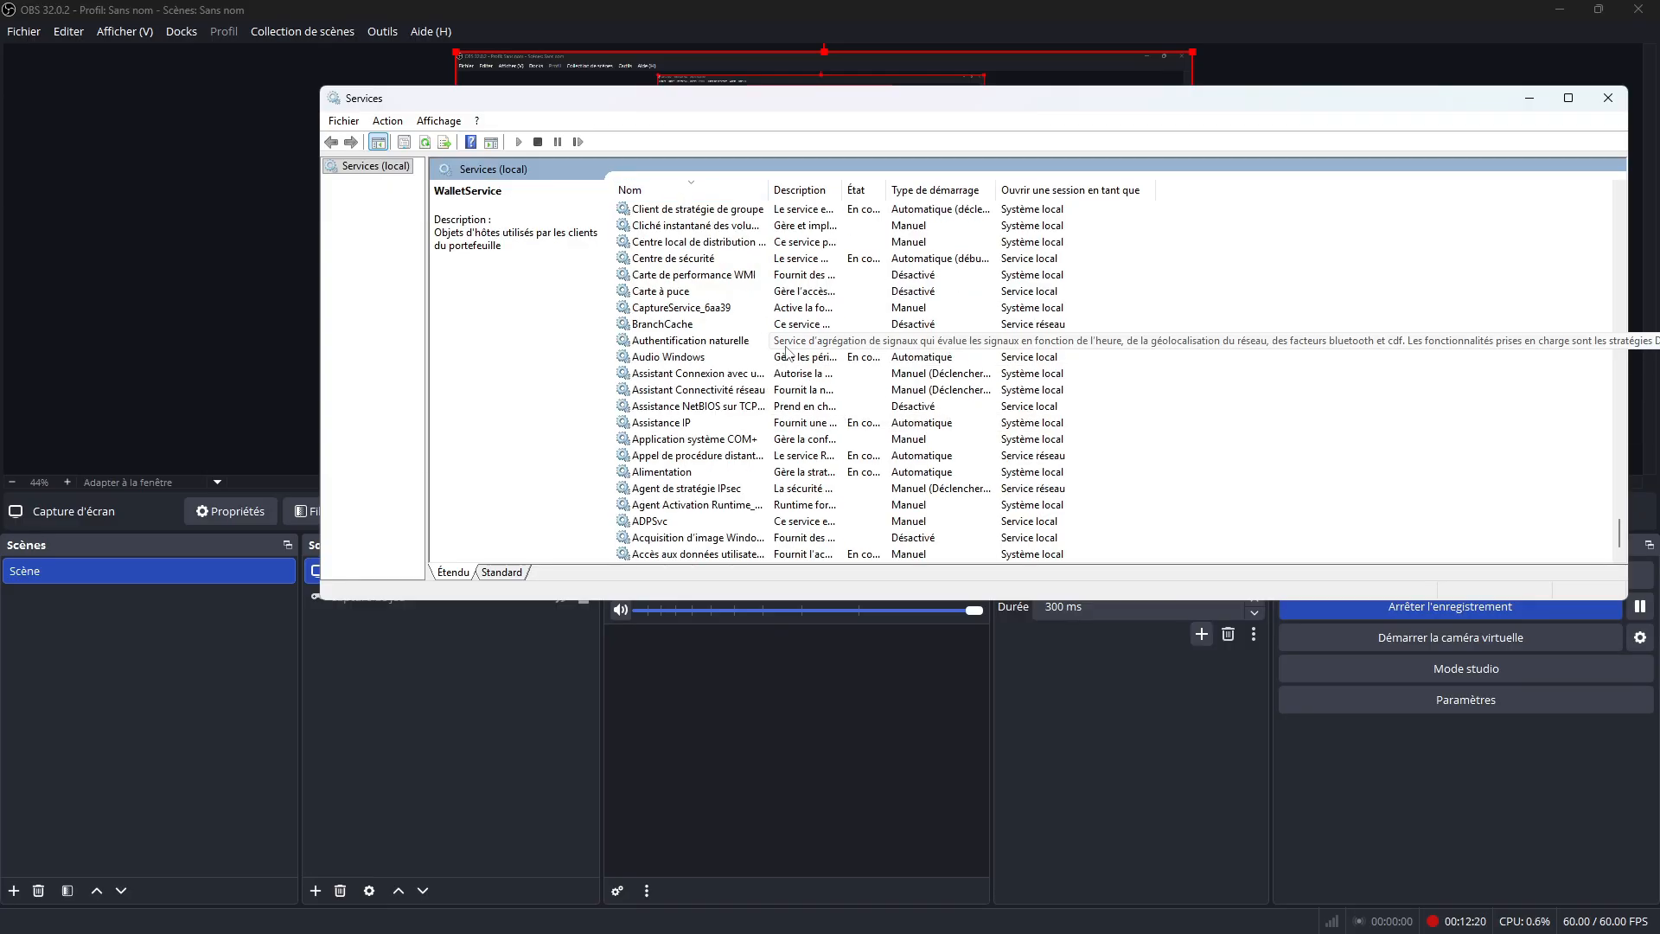
{"action": "scroll", "coordinate": [809, 363], "scroll_direction": "up", "scroll_amount": 5}
{"action": "scroll", "coordinate": [810, 363], "scroll_direction": "up", "scroll_amount": 10}
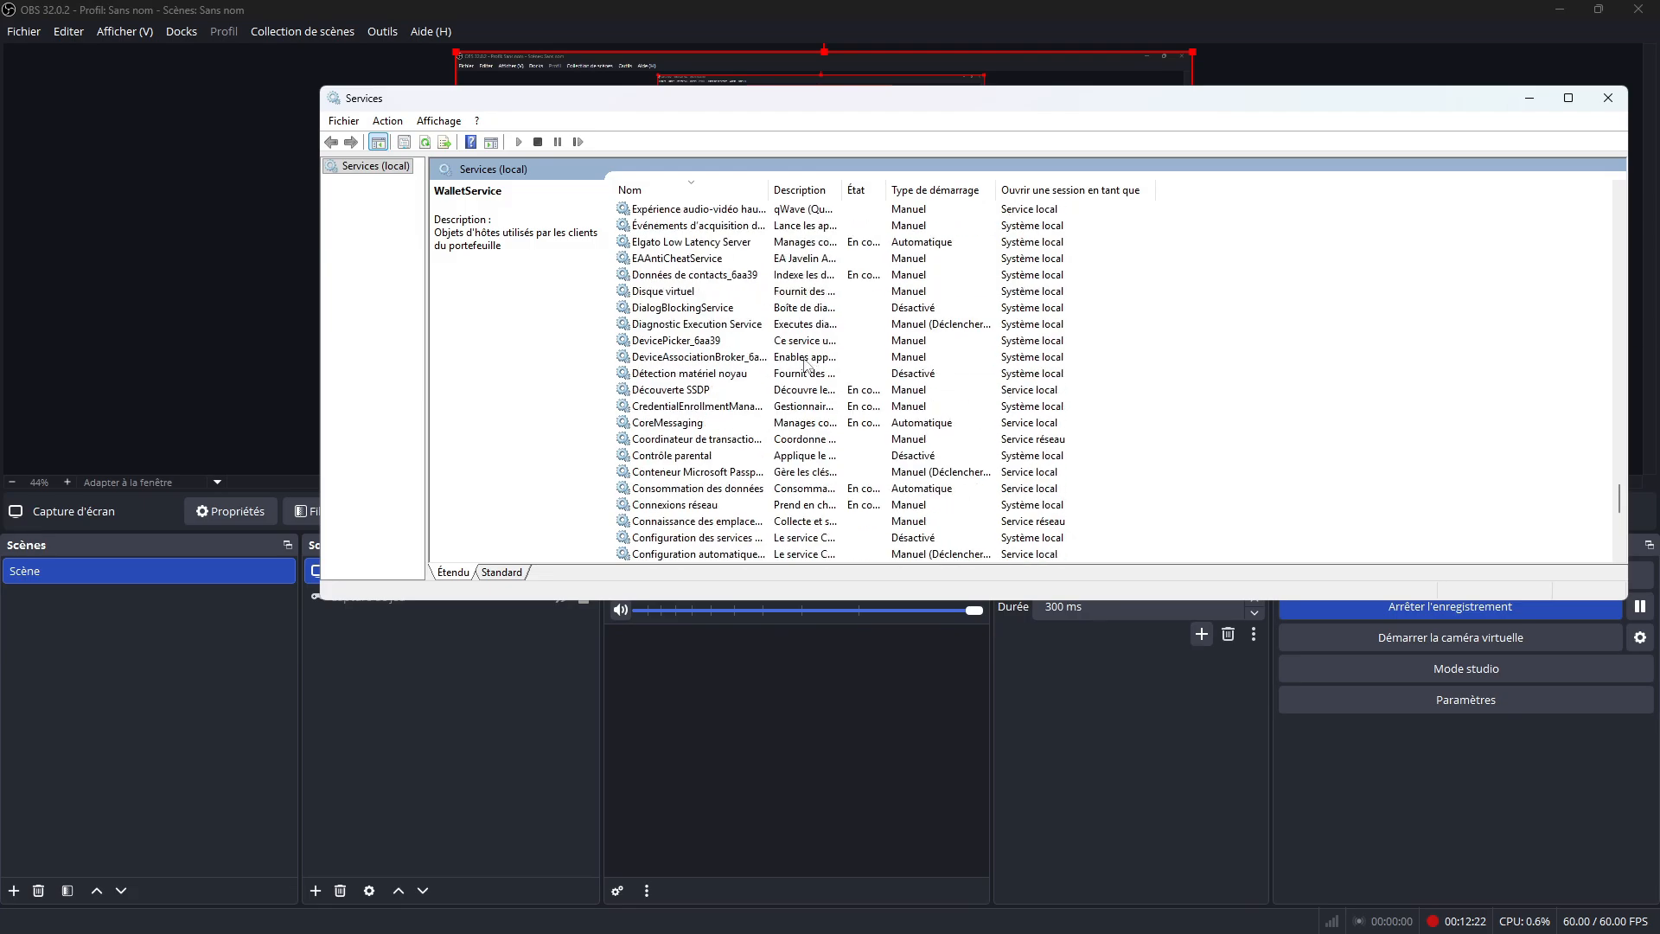
{"action": "scroll", "coordinate": [812, 369], "scroll_direction": "up", "scroll_amount": 4}
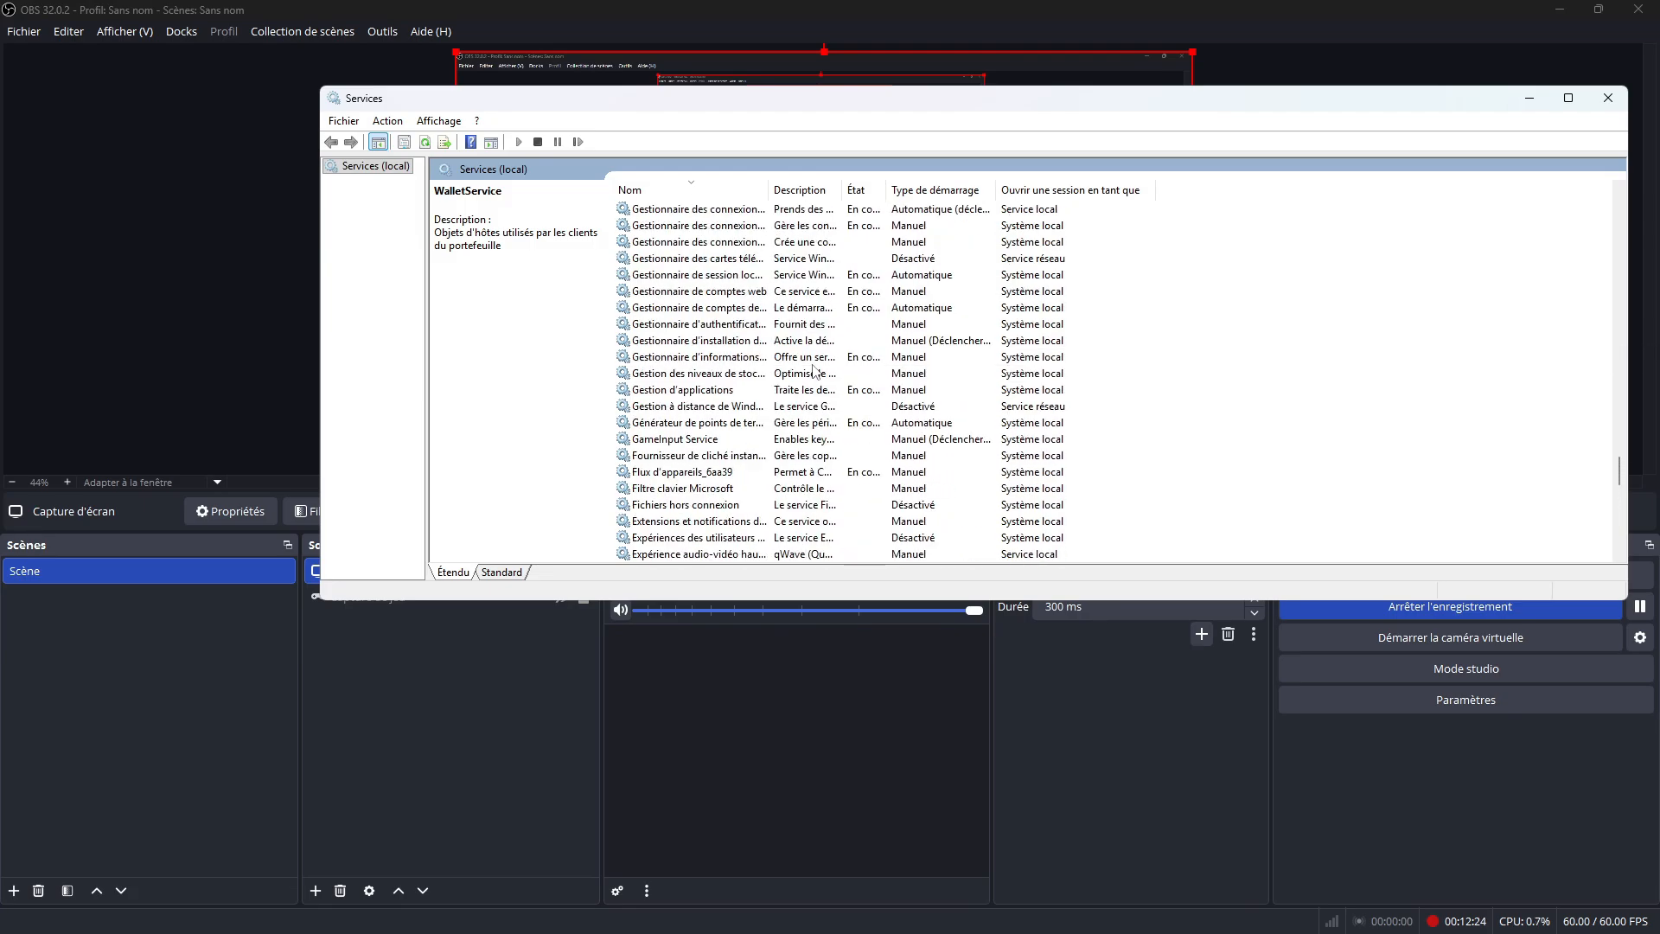
{"action": "left_click", "coordinate": [682, 275]}
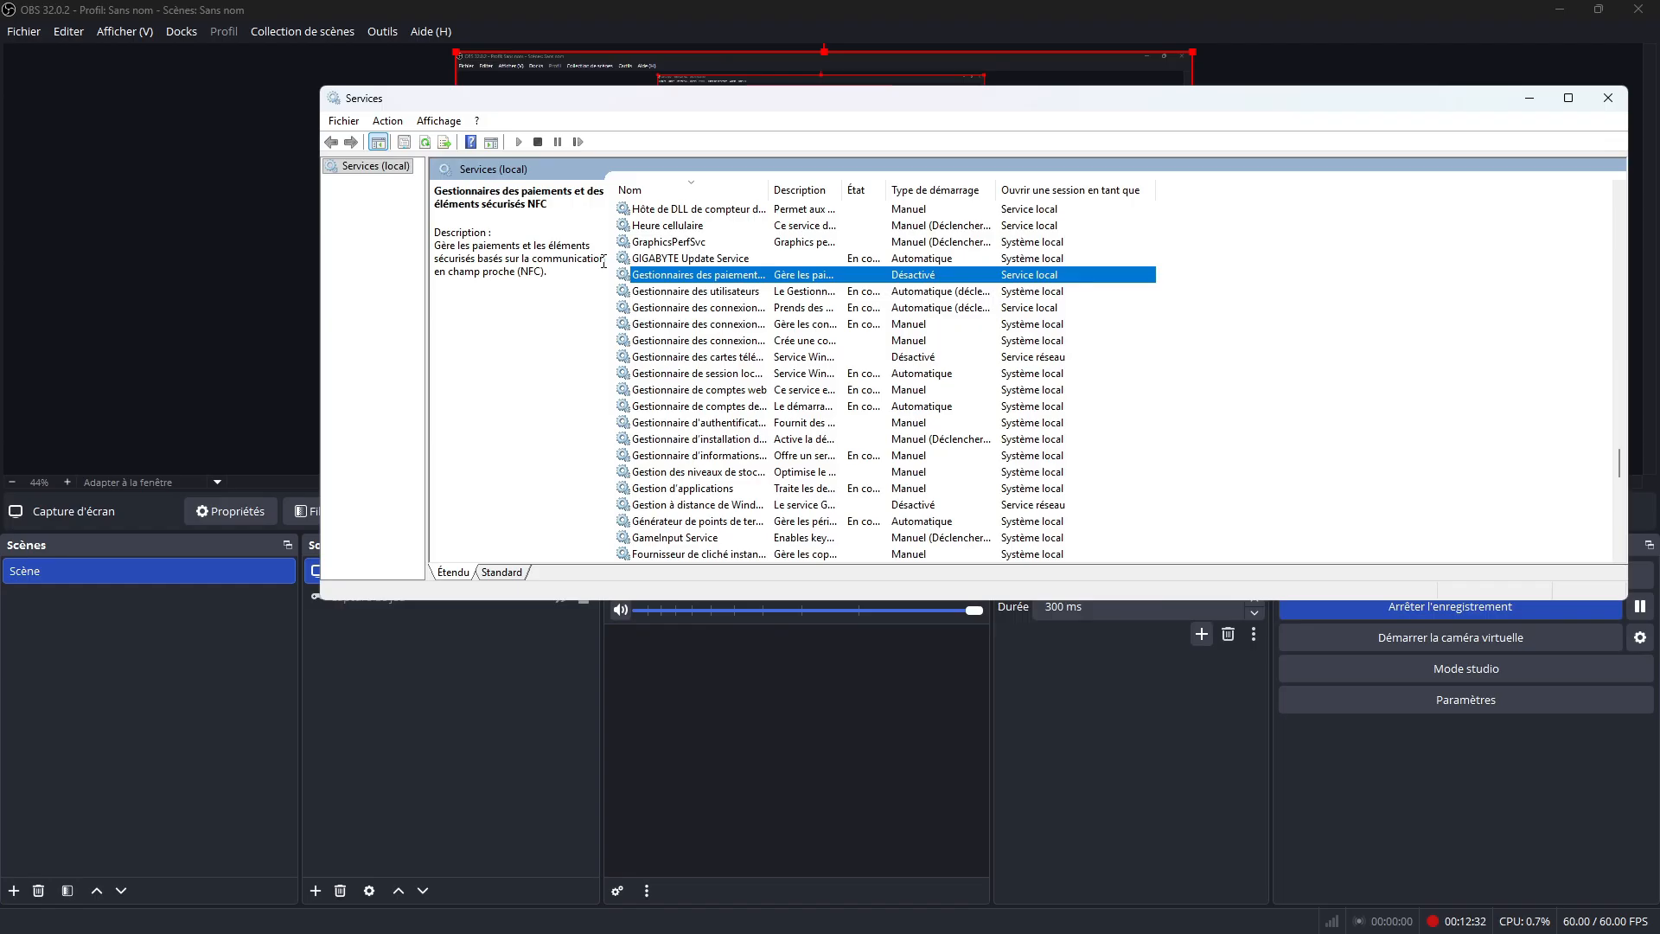
{"action": "left_click", "coordinate": [737, 358]}
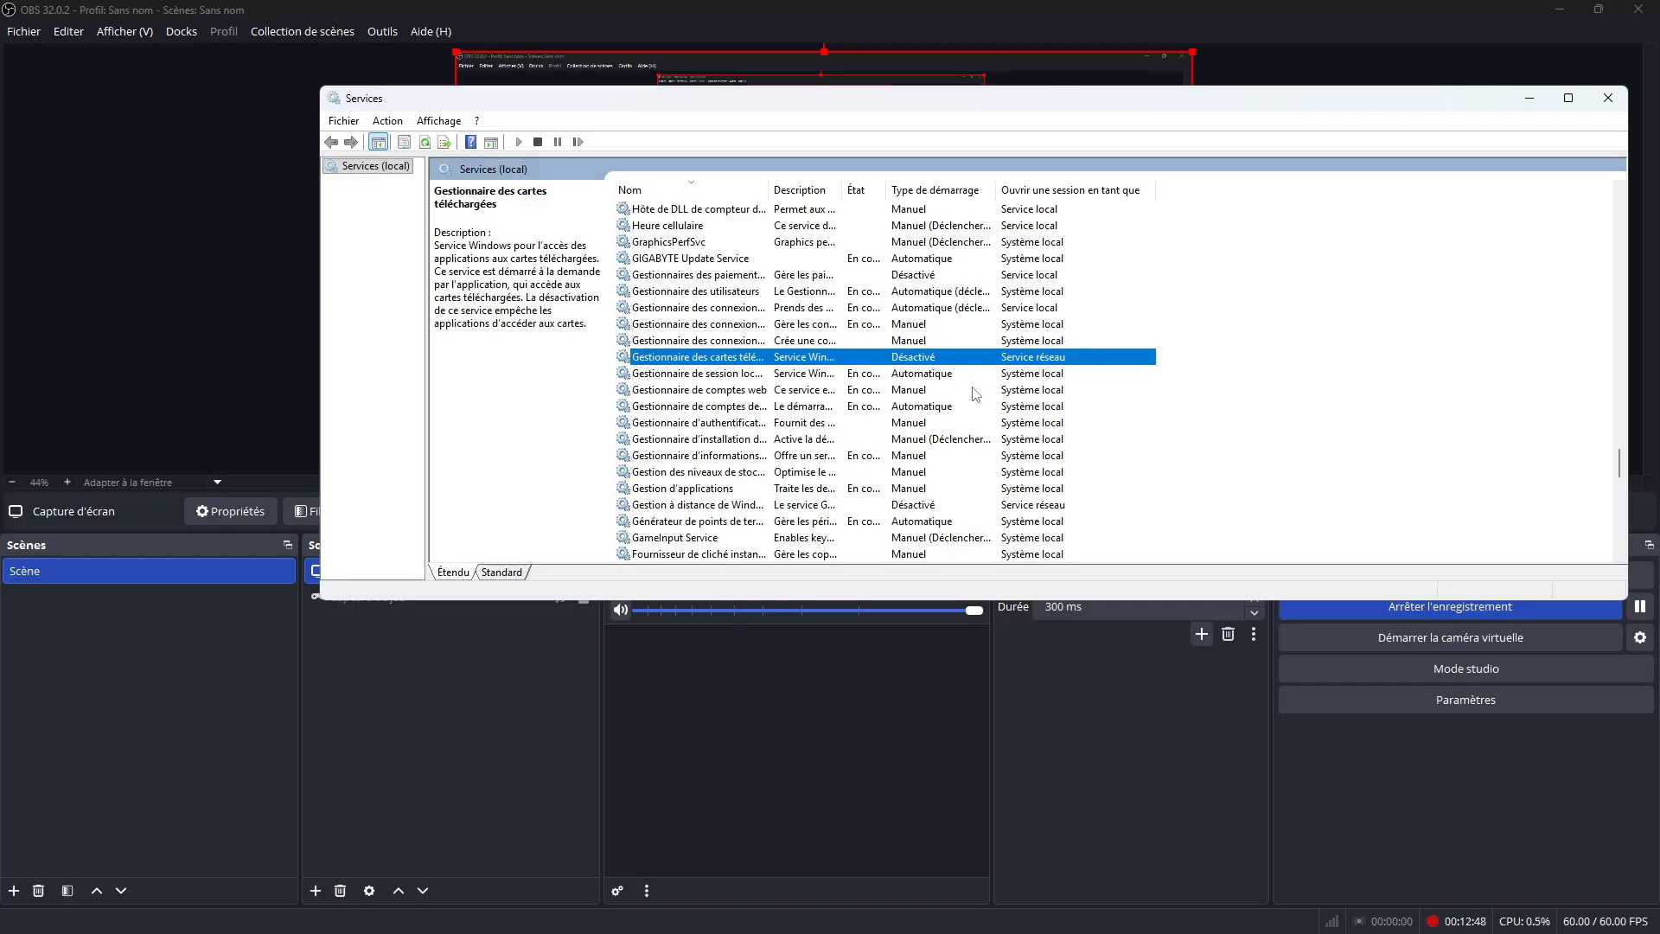
{"action": "left_click", "coordinate": [724, 510]}
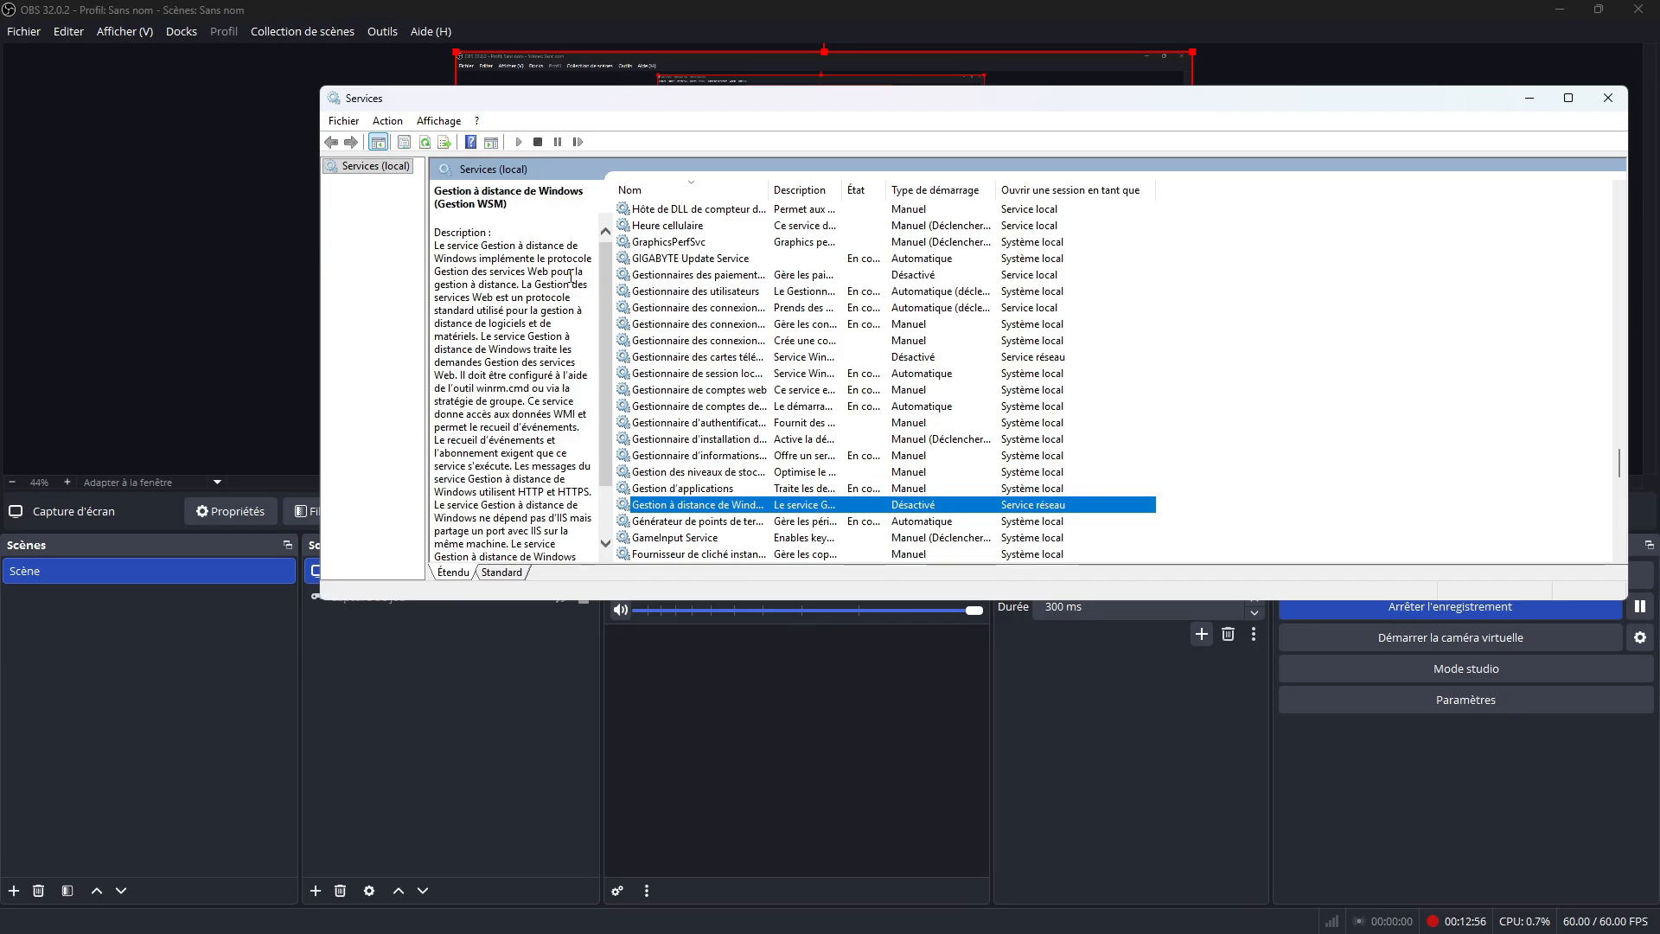
Step: Read the descriptions of the disabled Interface de services d'invité Hyper-V and Interruption SNMP services
{"action": "scroll", "coordinate": [789, 322], "scroll_direction": "up", "scroll_amount": 1}
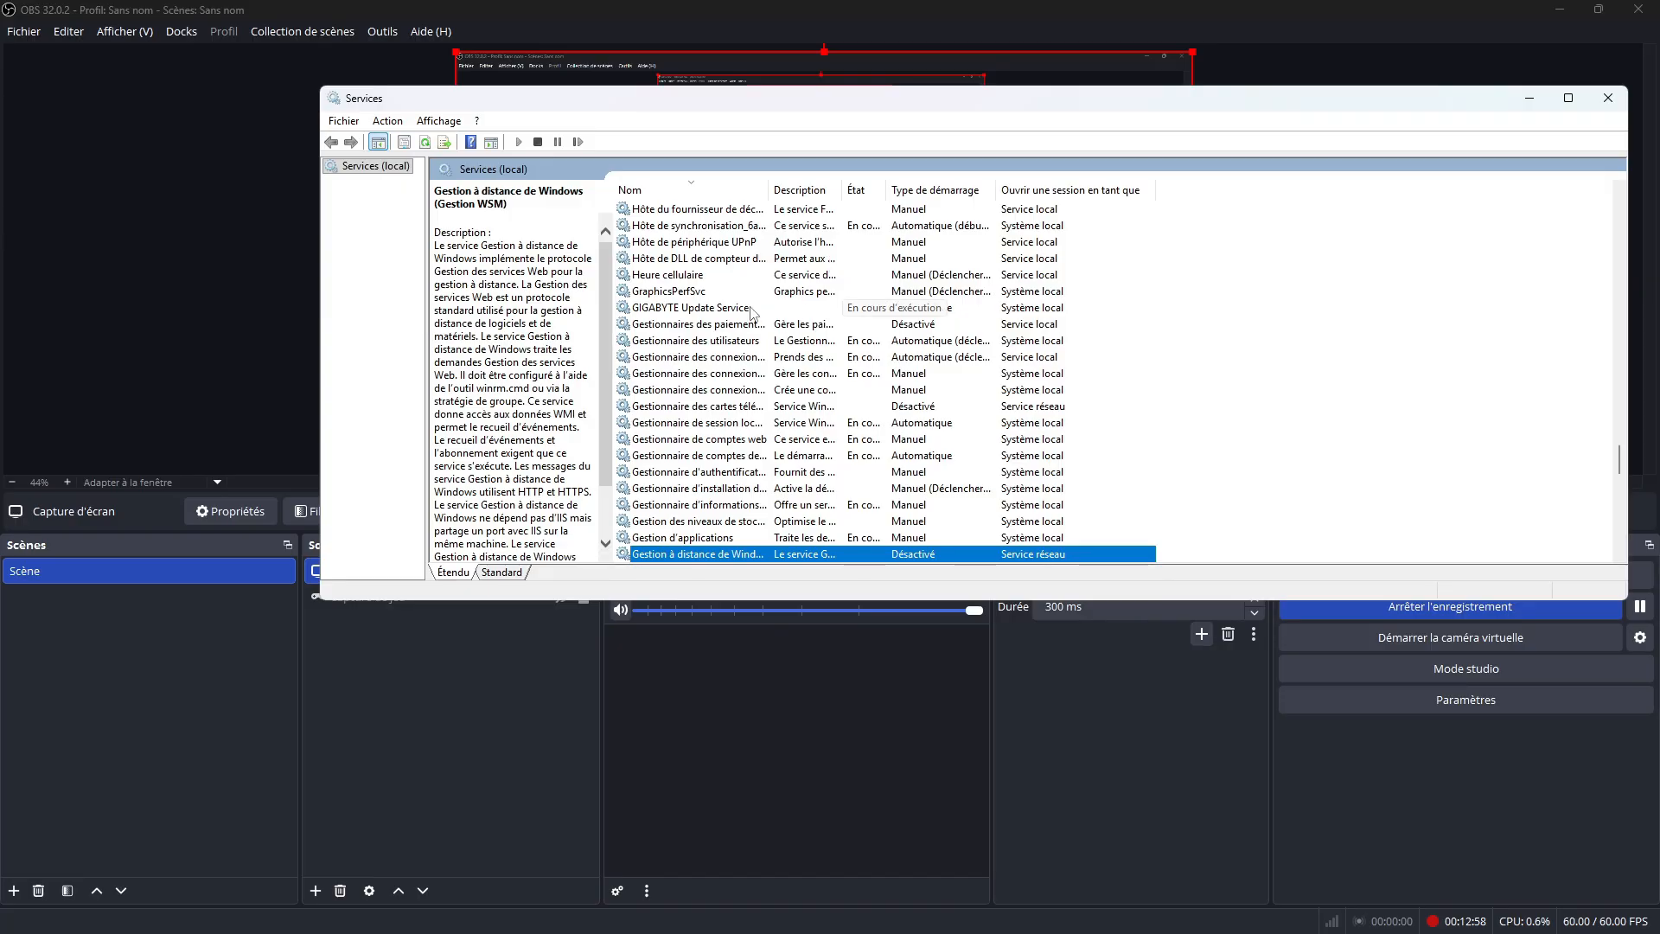
{"action": "scroll", "coordinate": [968, 298], "scroll_direction": "up", "scroll_amount": 3}
{"action": "scroll", "coordinate": [983, 304], "scroll_direction": "up", "scroll_amount": 1}
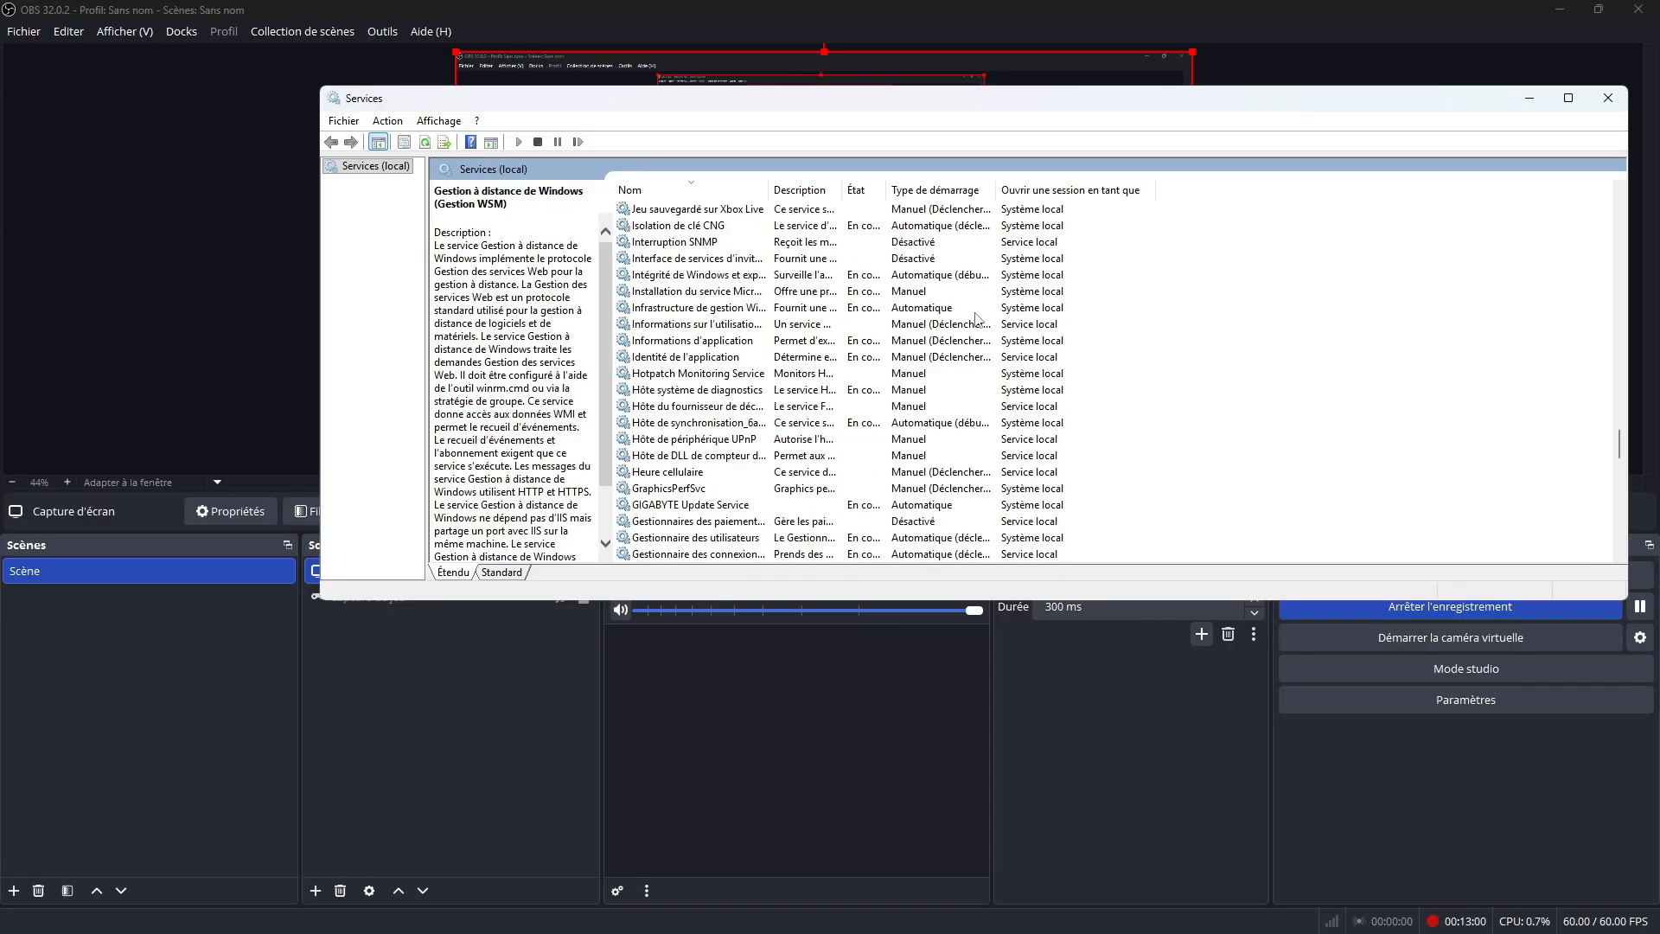
{"action": "left_click", "coordinate": [729, 259]}
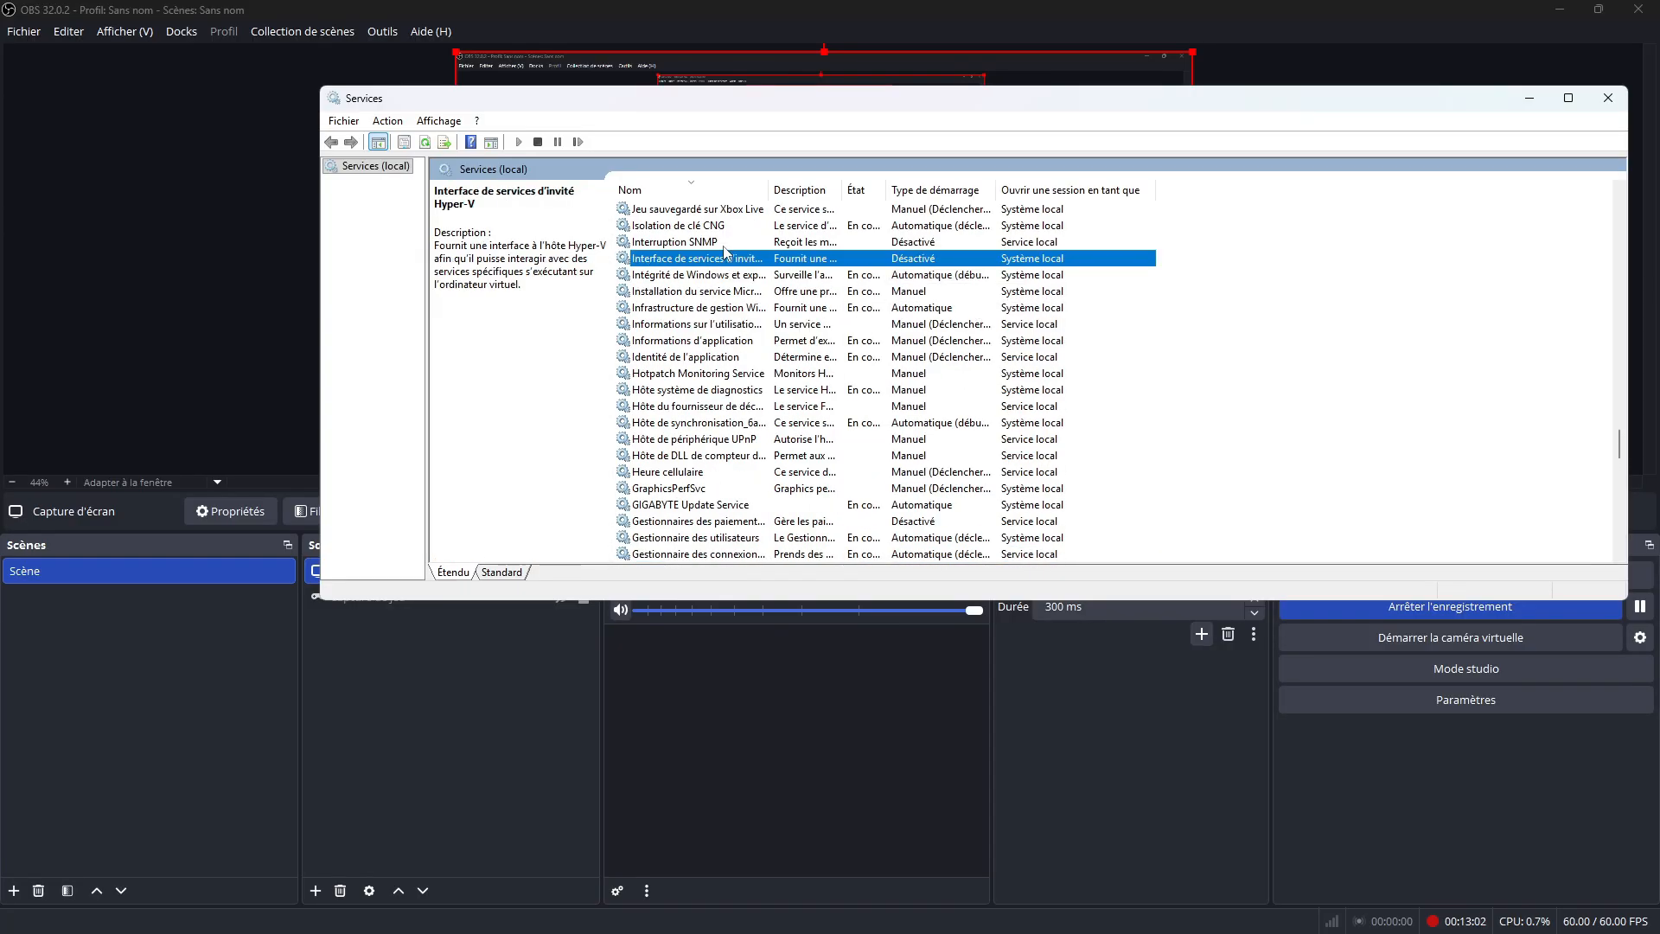
{"action": "left_click", "coordinate": [727, 244]}
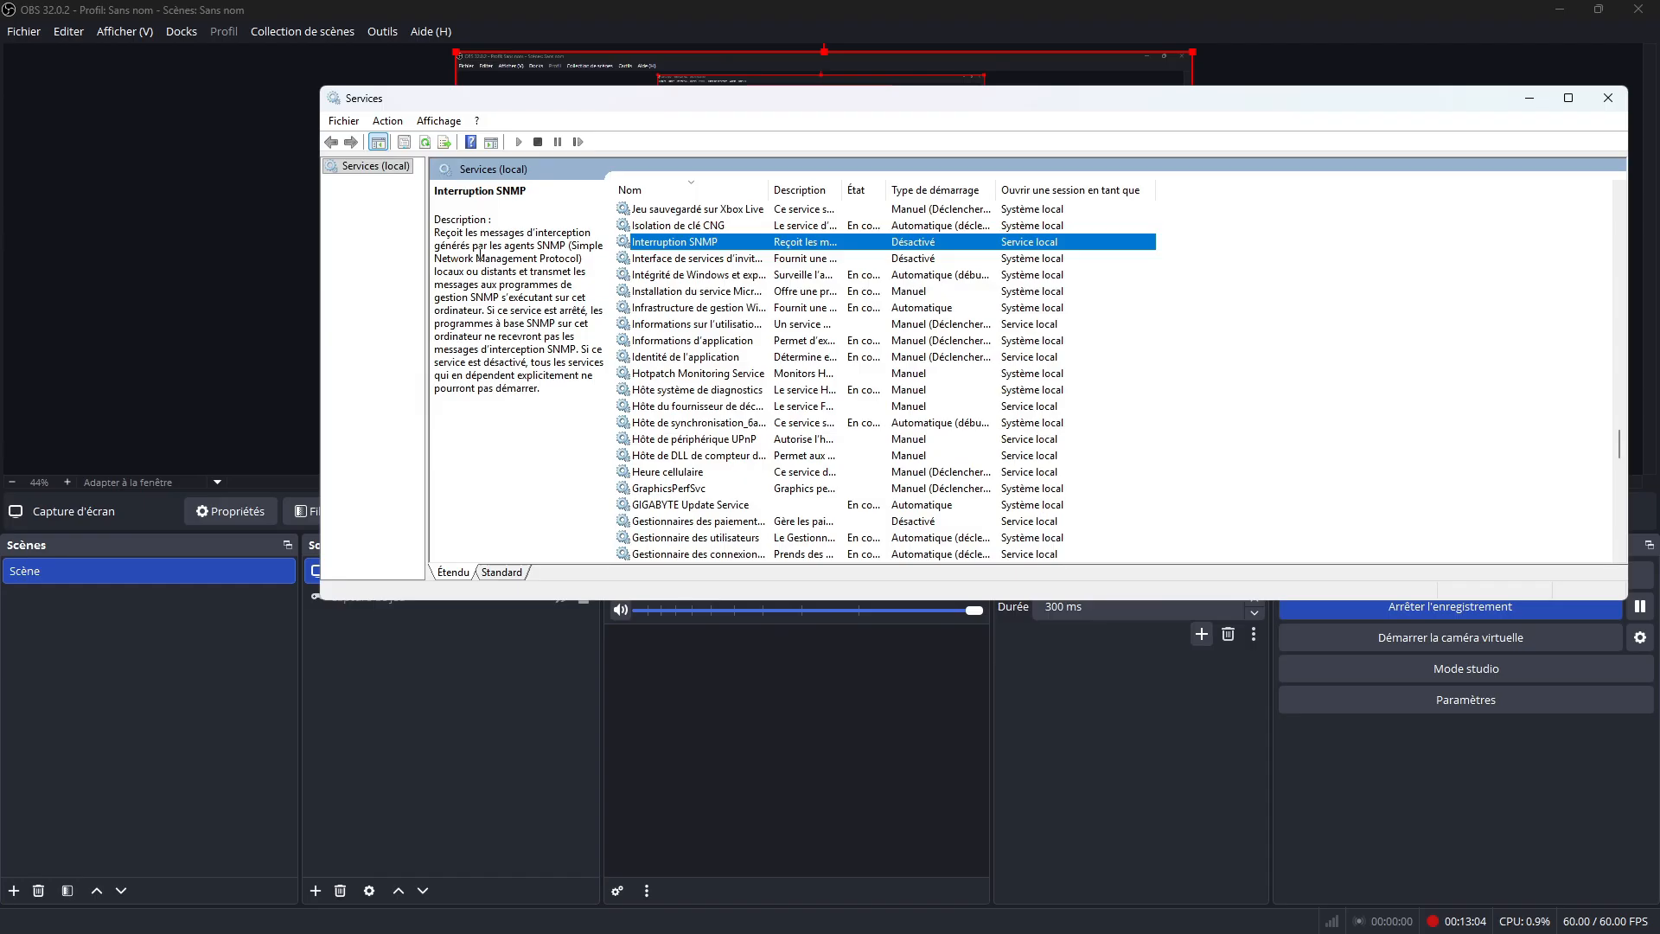
Step: Read the description of the disabled Microsoft App-V Client service
{"action": "scroll", "coordinate": [986, 294], "scroll_direction": "up", "scroll_amount": 3}
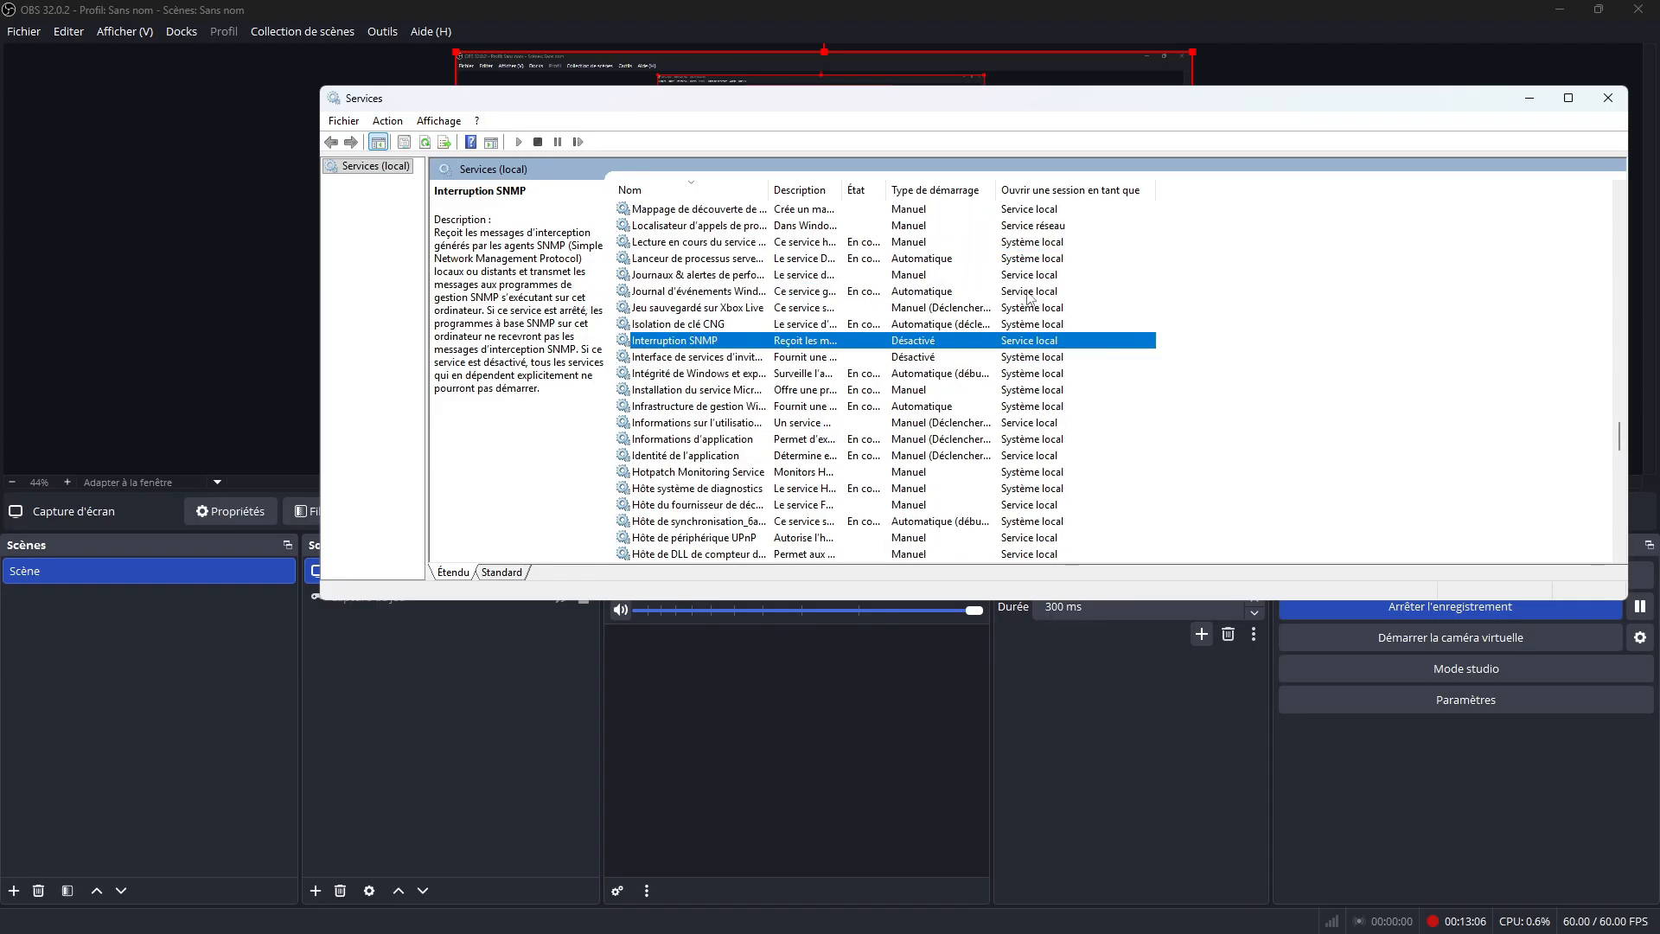
{"action": "scroll", "coordinate": [994, 341], "scroll_direction": "up", "scroll_amount": 2}
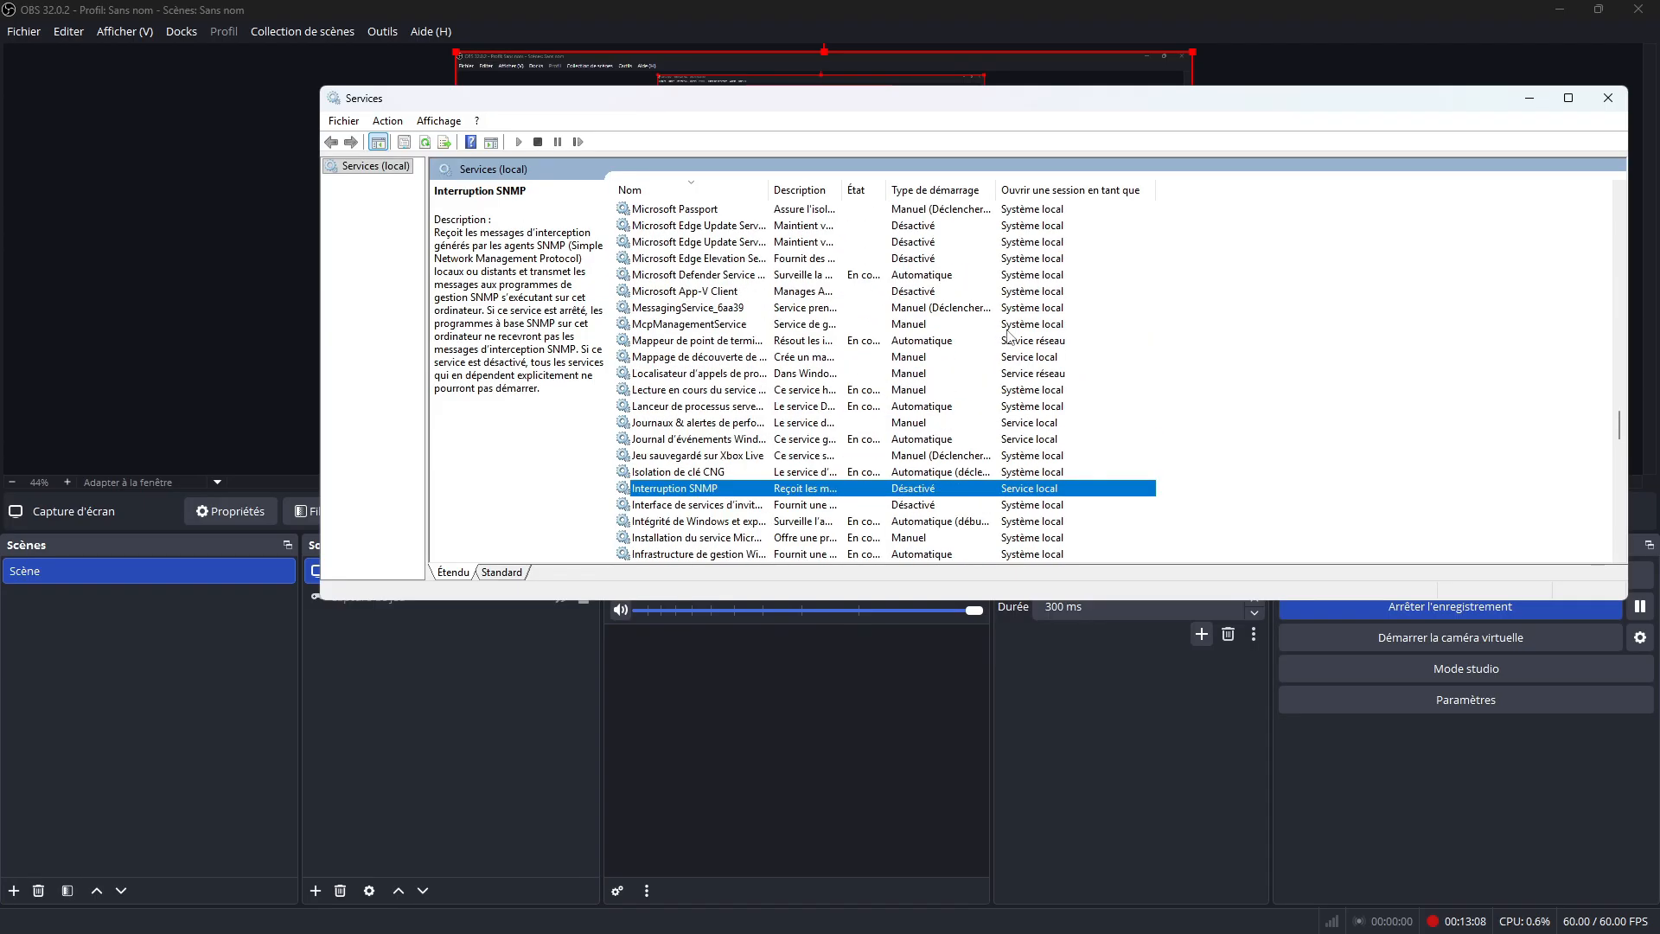
{"action": "left_click", "coordinate": [723, 294]}
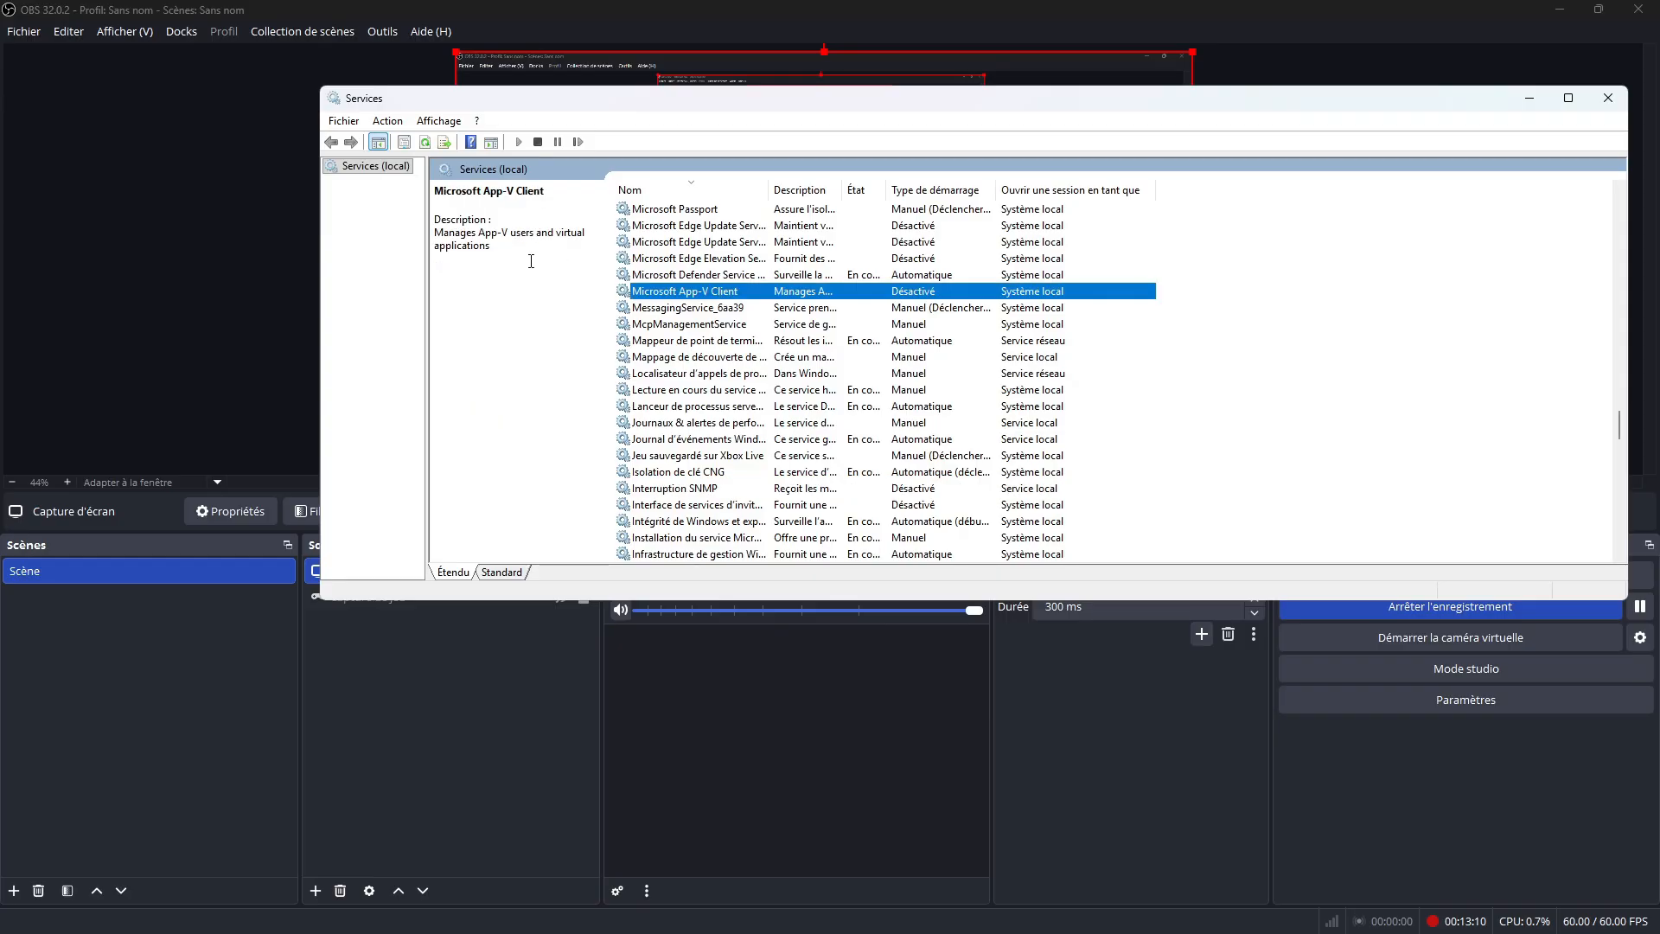
Step: Finish reviewing the services list and close the Services window
{"action": "scroll", "coordinate": [636, 346], "scroll_direction": "up", "scroll_amount": 1}
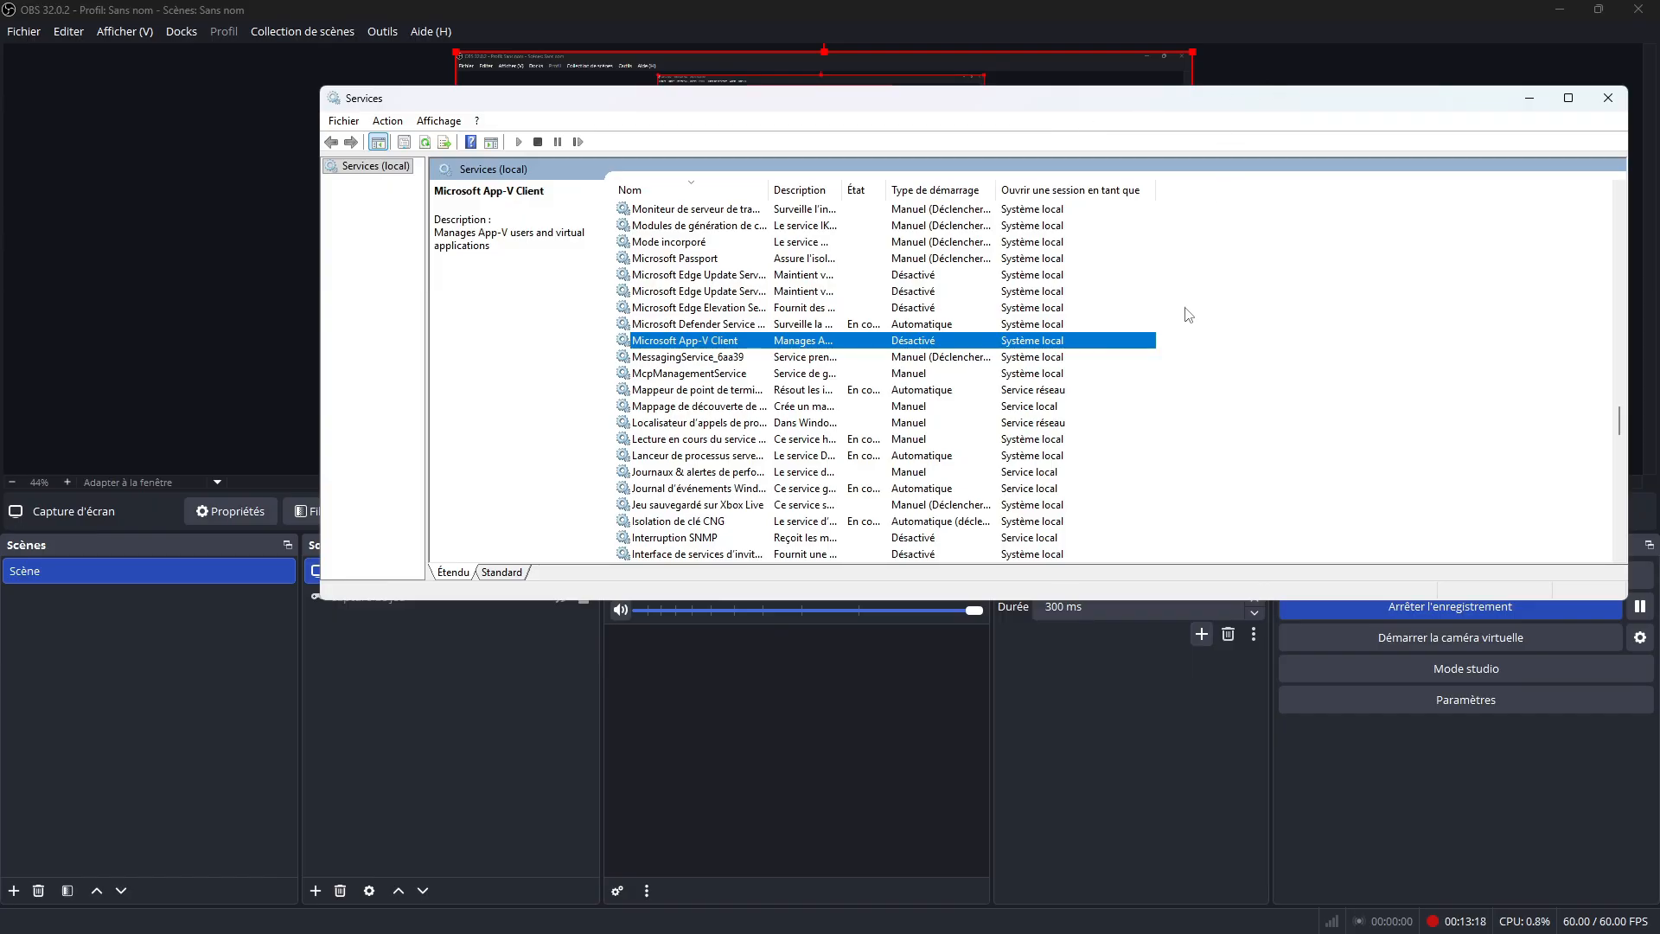
{"action": "scroll", "coordinate": [955, 385], "scroll_direction": "up", "scroll_amount": 1}
{"action": "scroll", "coordinate": [955, 386], "scroll_direction": "up", "scroll_amount": 1}
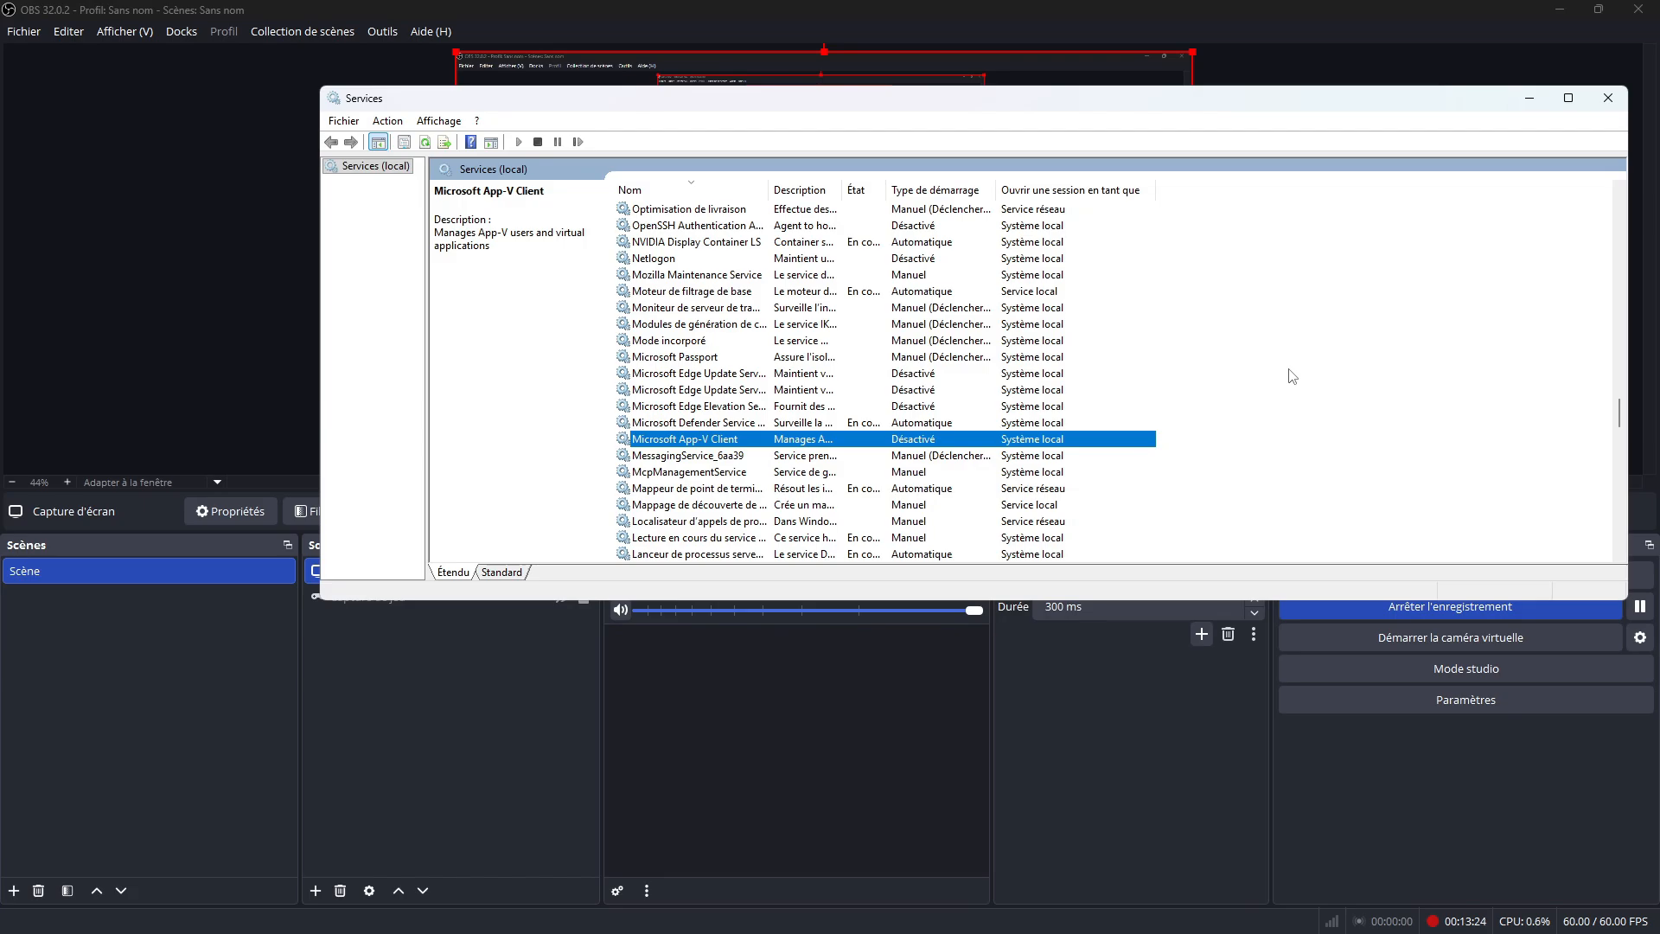
{"action": "left_click", "coordinate": [1610, 98]}
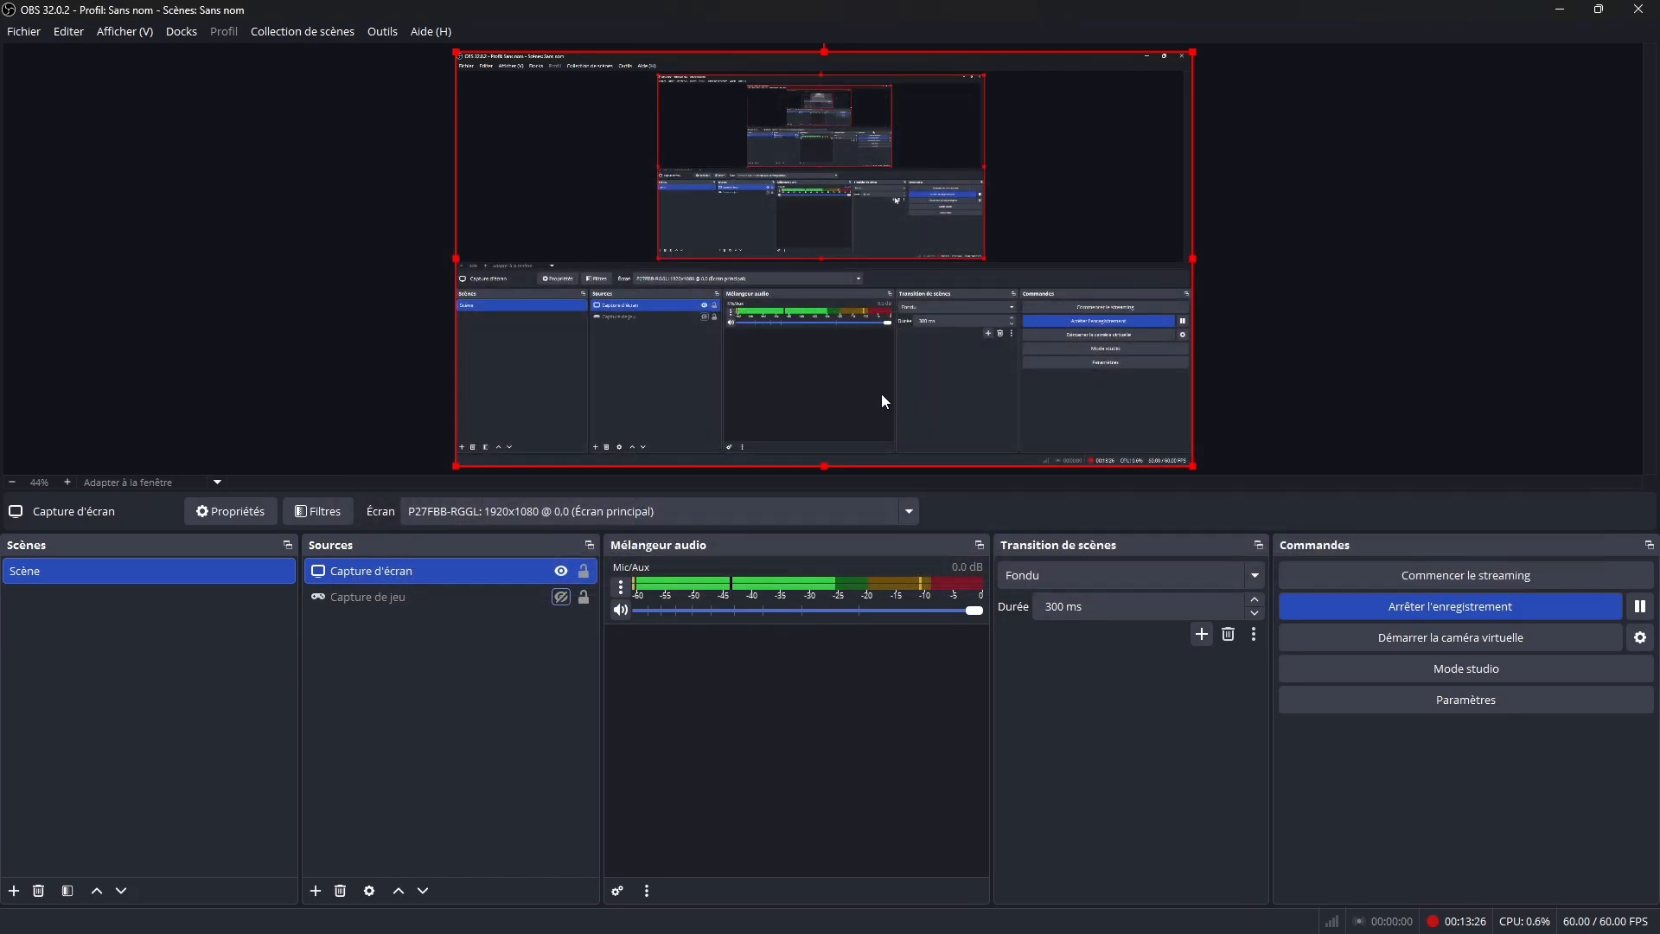
{"action": "left_click", "coordinate": [696, 913]}
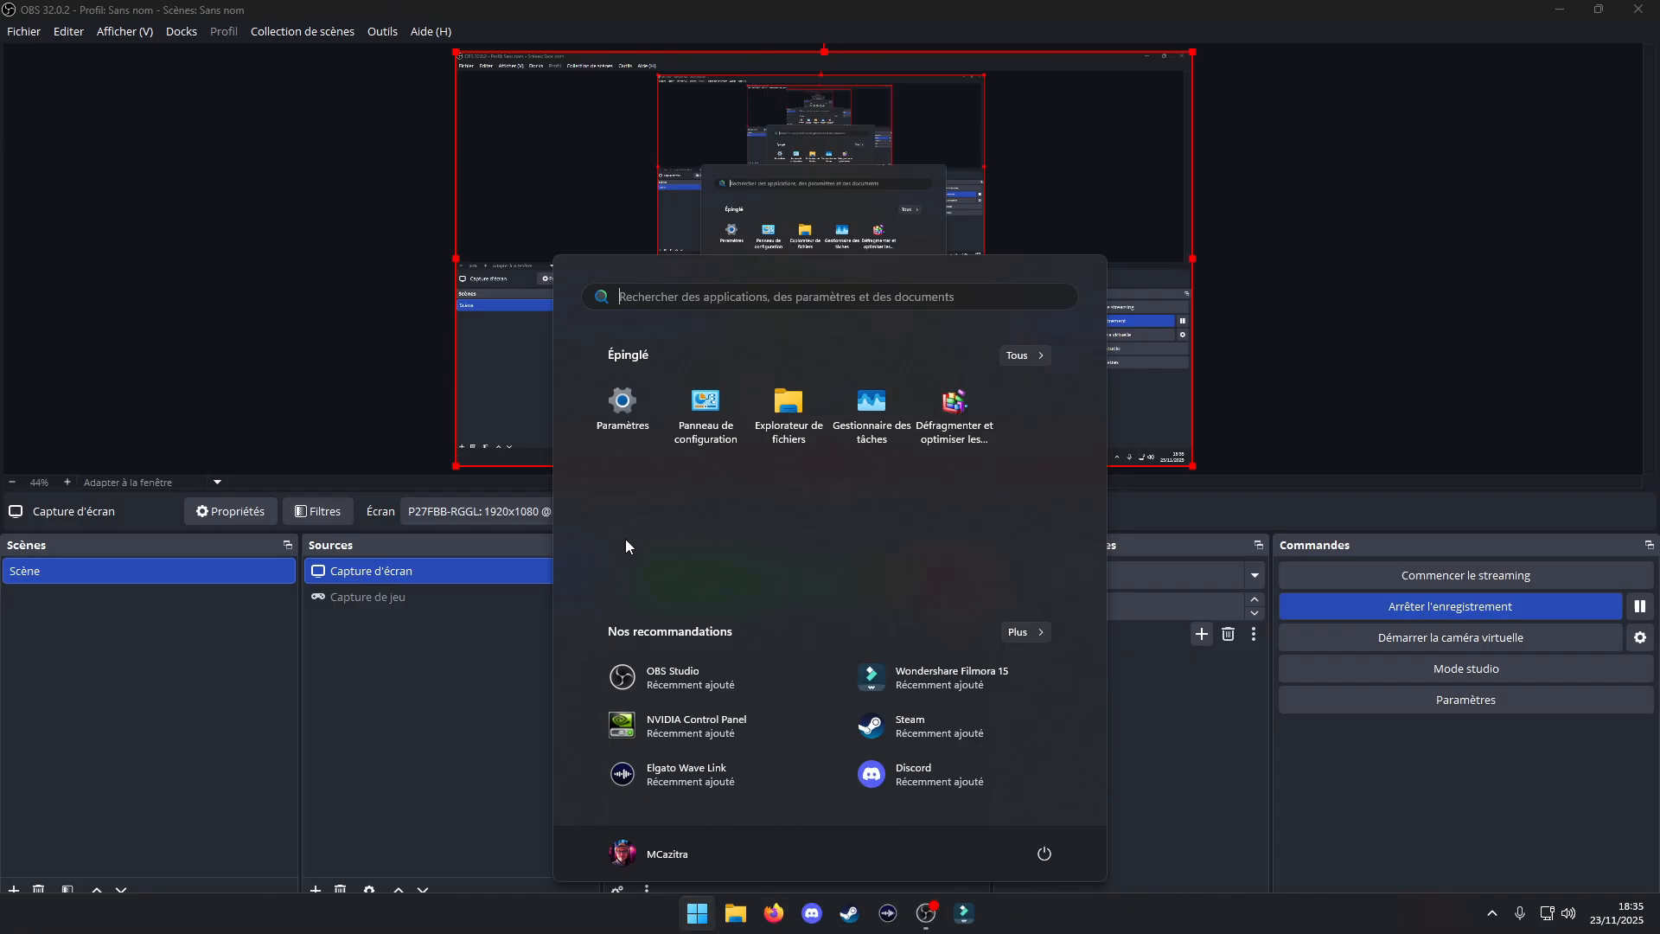
{"action": "left_click", "coordinate": [635, 424]}
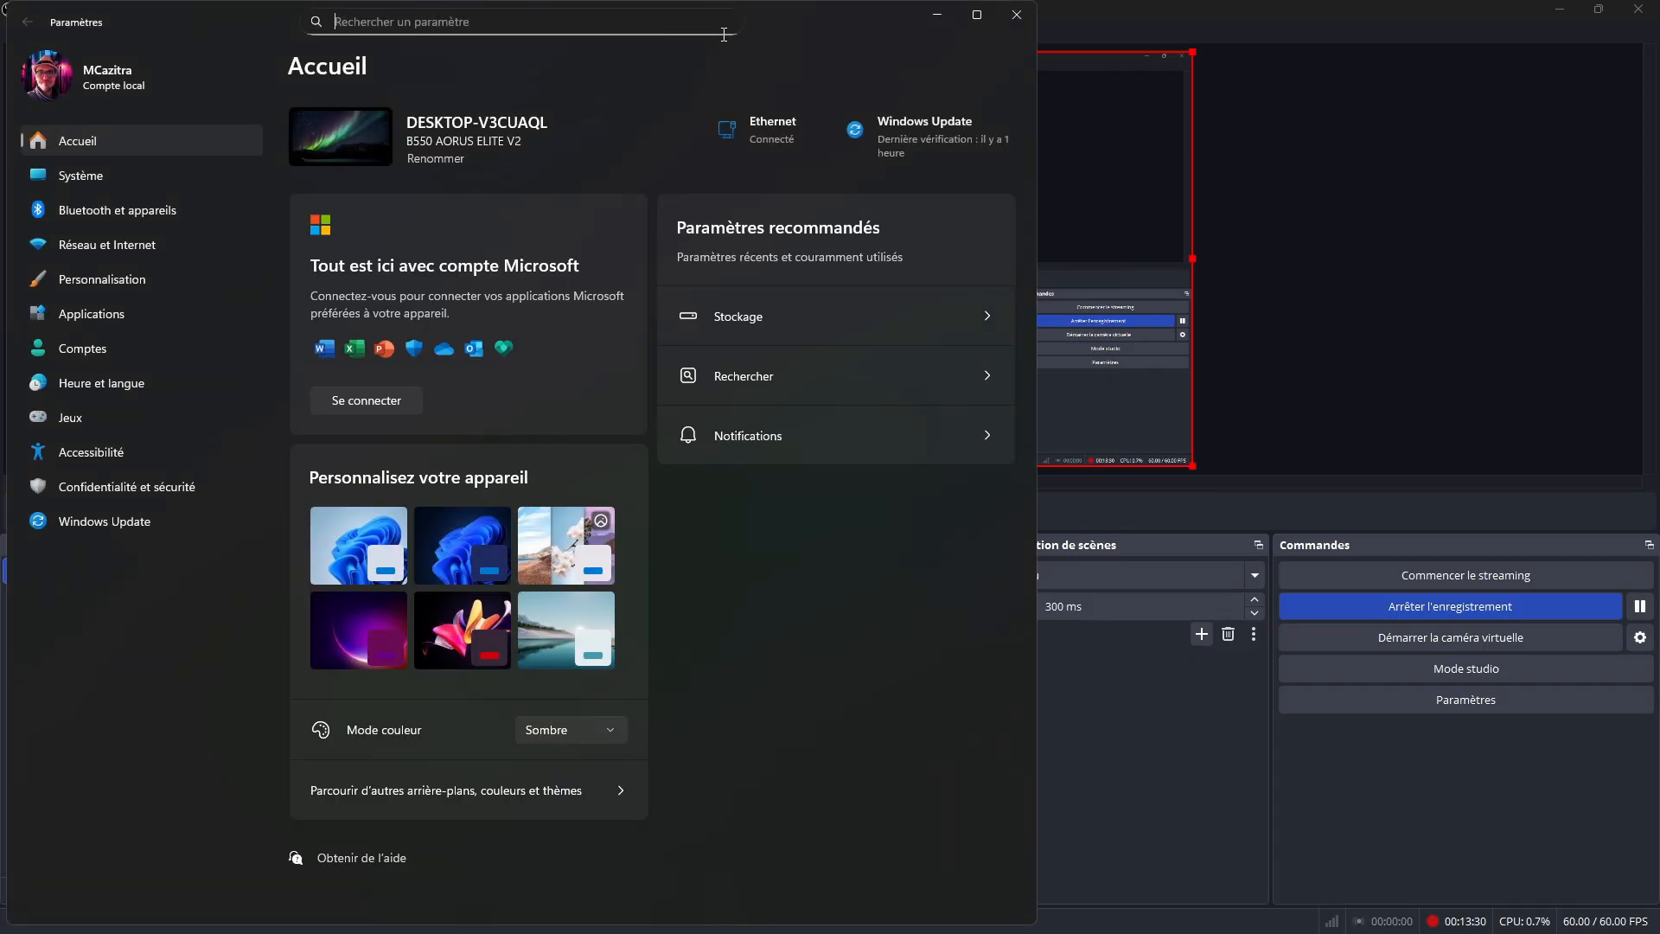
{"action": "left_click_drag", "start_coordinate": [895, 18], "coordinate": [1351, 18]}
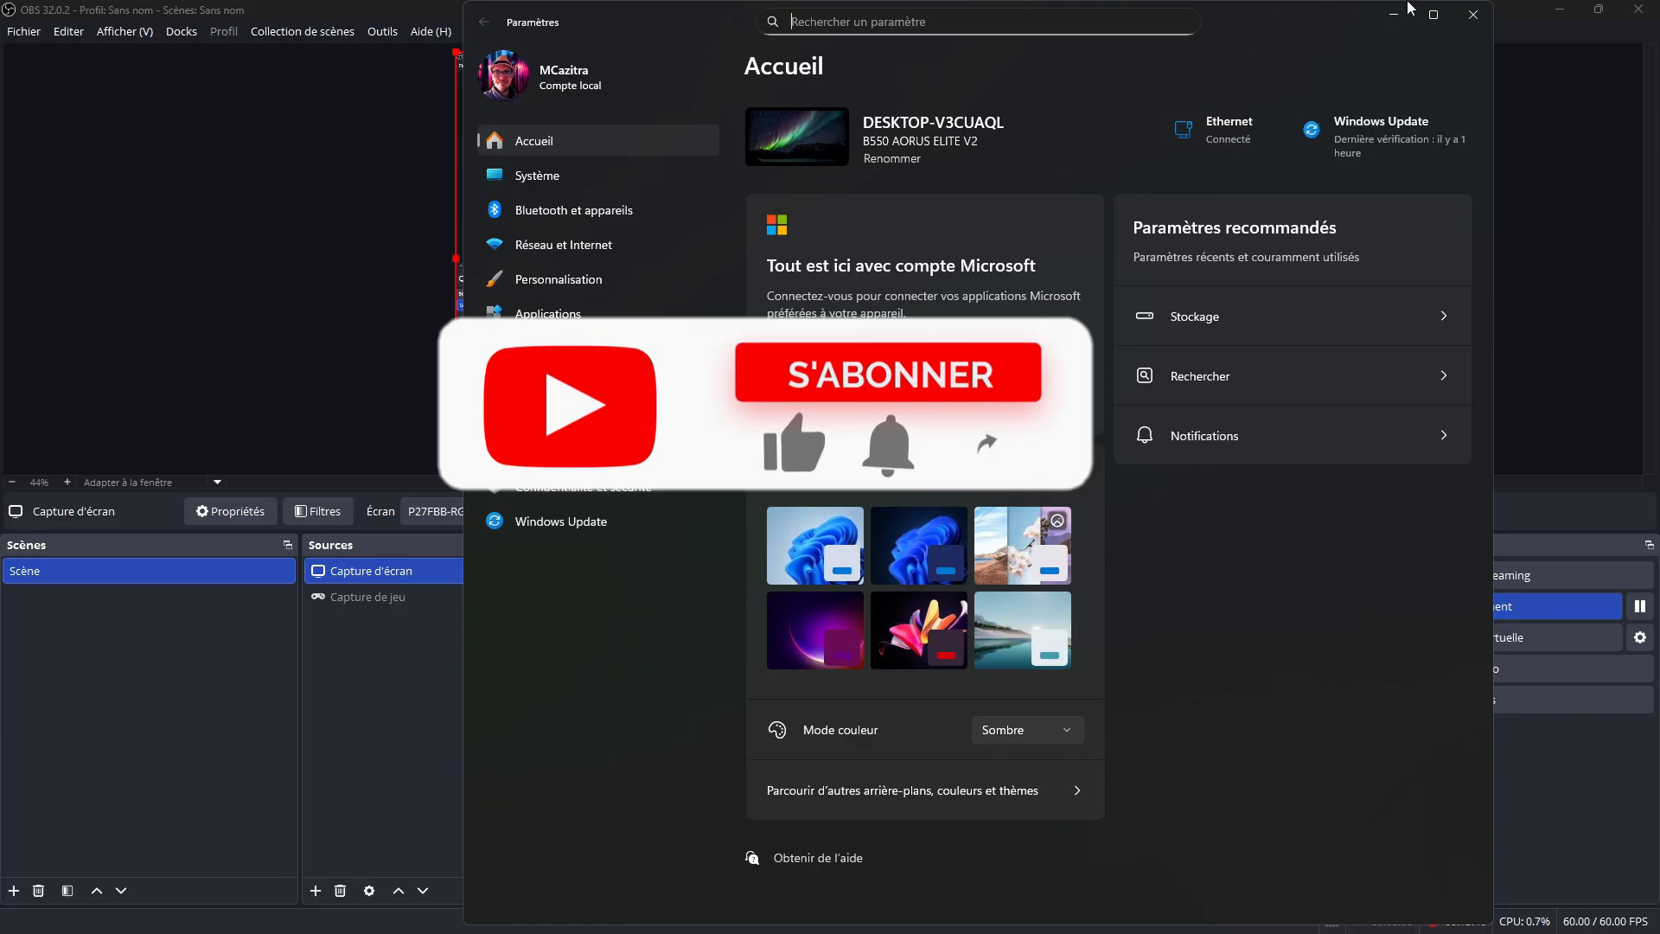
{"action": "left_click", "coordinate": [1473, 13]}
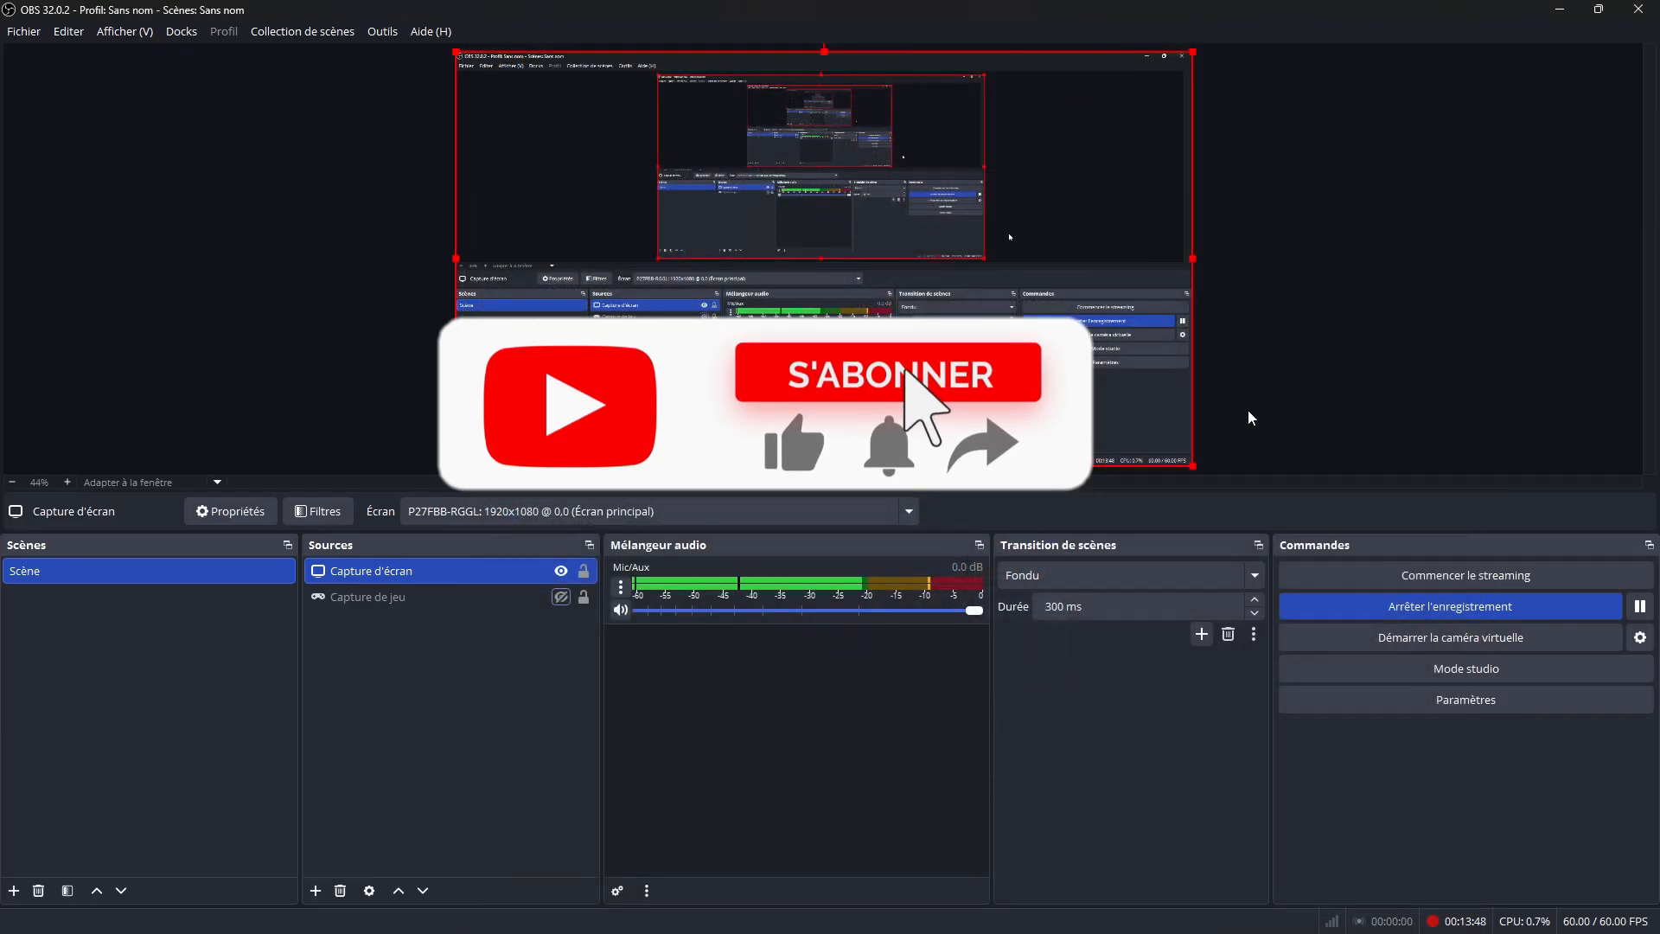